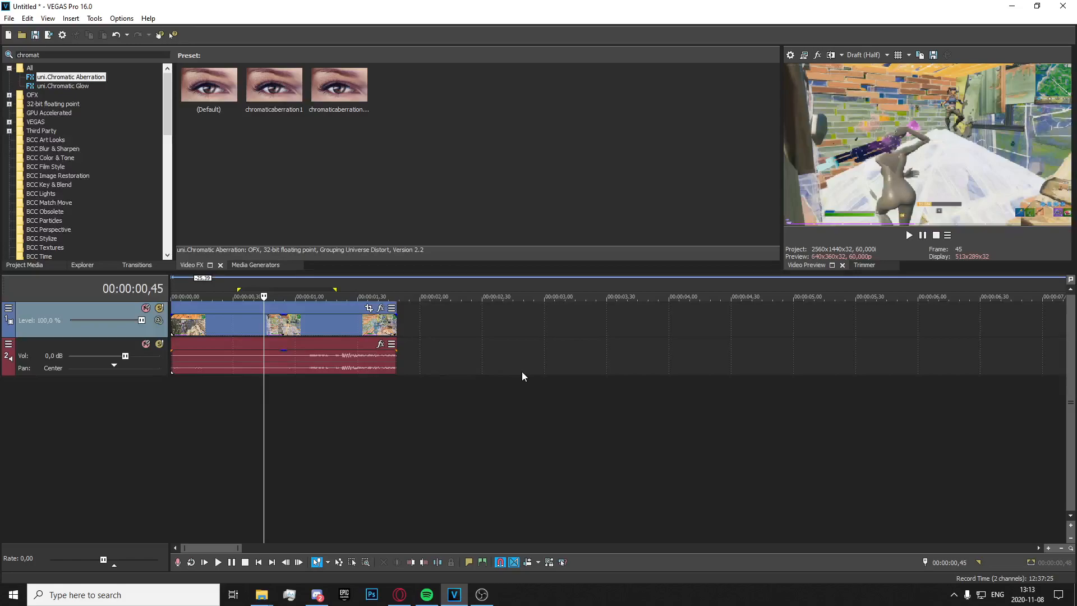
Place a timeline marker at 00:00:01,27, where the shot happens in the gameplay clip.
{"action": "scroll", "coordinate": [522, 372], "scroll_direction": "up", "scroll_amount": 2}
{"action": "left_click", "coordinate": [508, 330]}
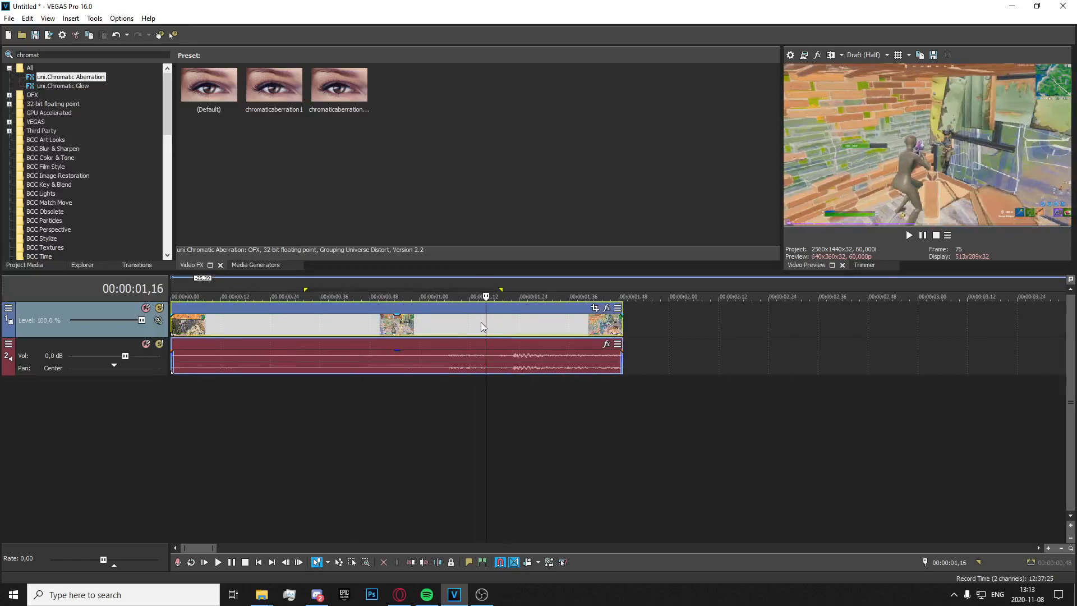
{"action": "key", "text": "Right"}
{"action": "key", "text": "Right"}
{"action": "key", "text": "Right"}
{"action": "key", "text": "Right"}
{"action": "key", "text": "Right"}
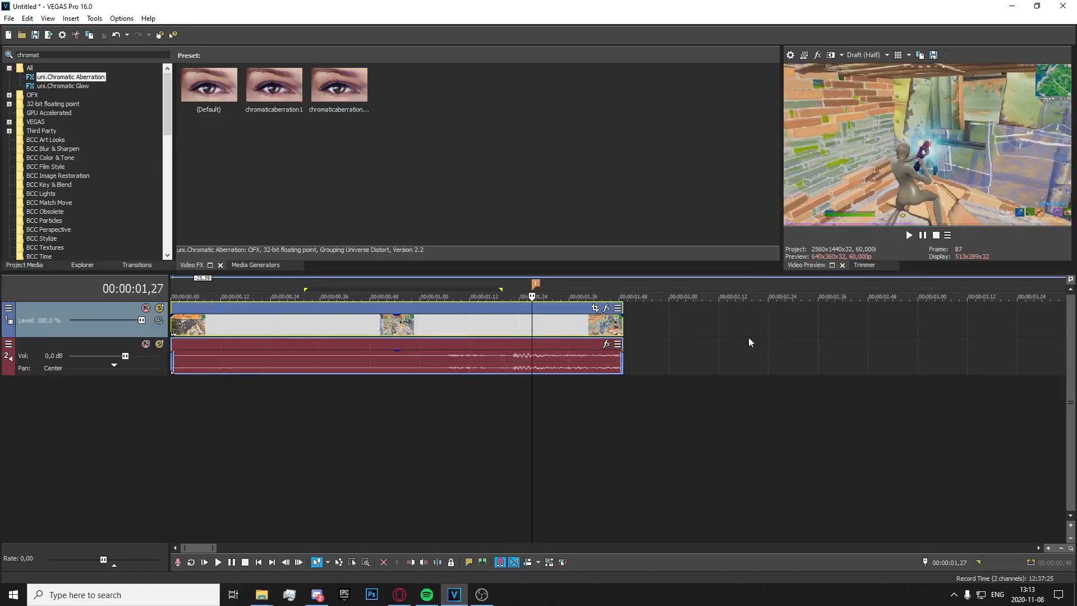
Split the clip at 00:00:00,57 and apply the DIGNALMONTAGE4 filter package to the second part.
{"action": "scroll", "coordinate": [581, 352], "scroll_direction": "up", "scroll_amount": 2}
{"action": "key", "text": "j"}
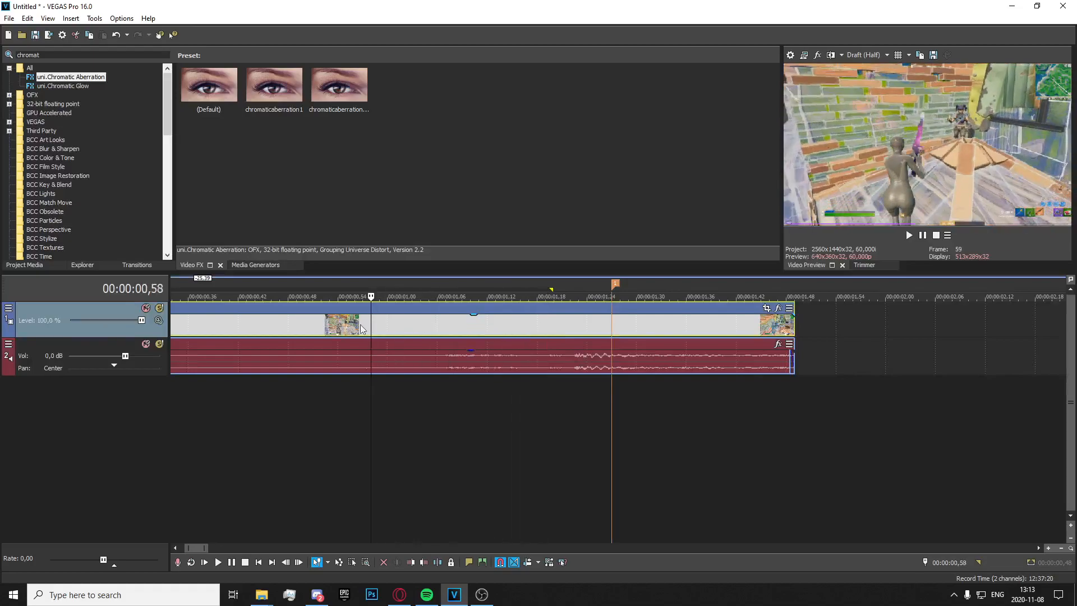
{"action": "left_click", "coordinate": [781, 310]}
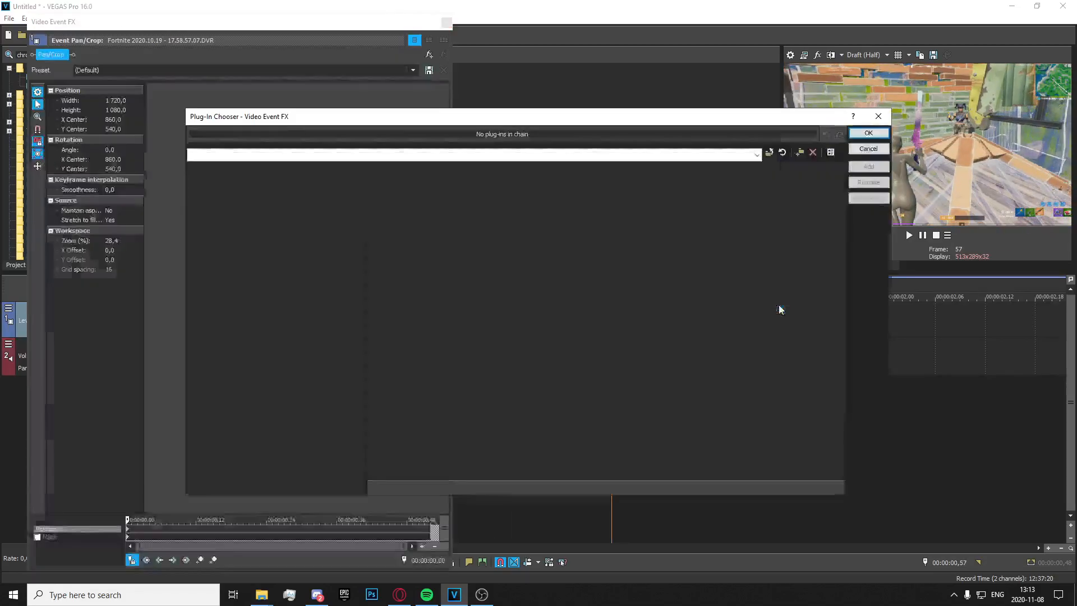
{"action": "left_click", "coordinate": [414, 206]}
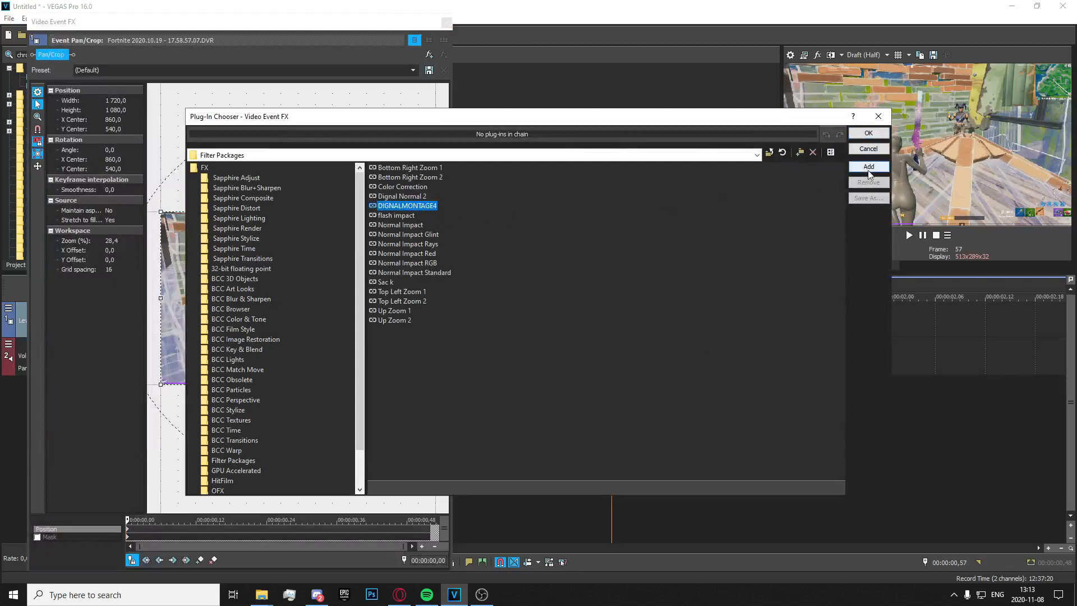
{"action": "left_click", "coordinate": [868, 167]}
{"action": "left_click", "coordinate": [869, 133]}
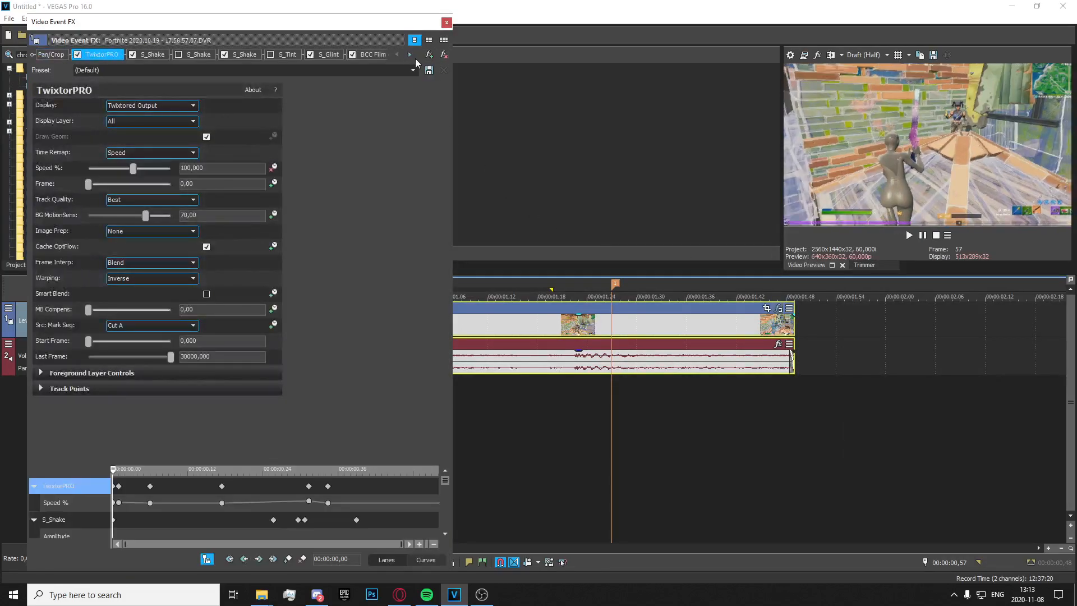
Remove BCC Prism, S_BlurMoCurves, S_DissolveShake, S_Flicker and BCC Film Glow from the second clip's effect chain.
{"action": "left_click", "coordinate": [410, 54]}
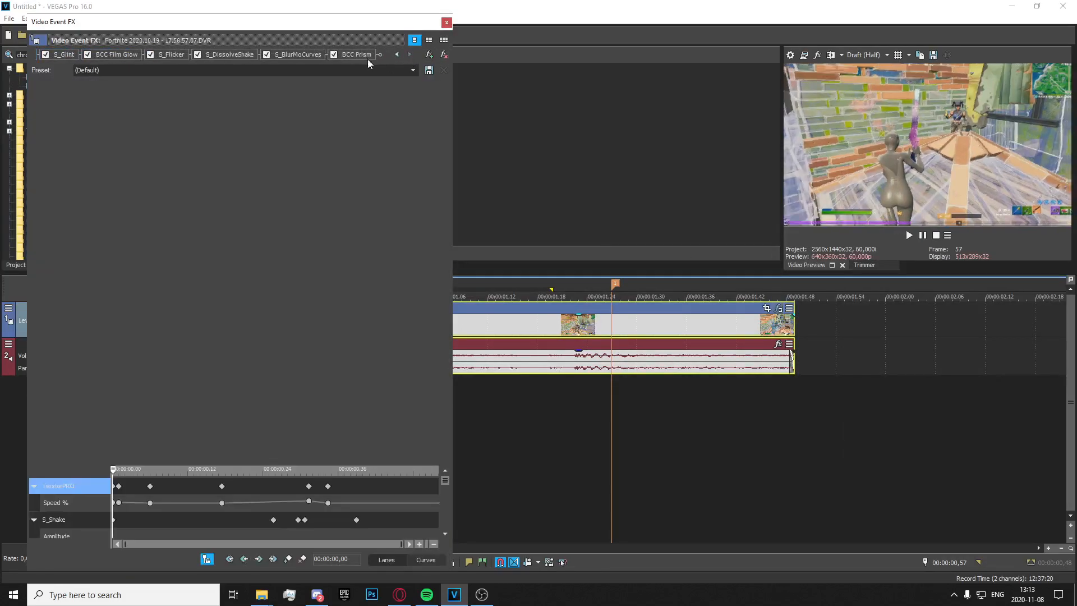
{"action": "left_click", "coordinate": [443, 56]}
{"action": "left_click", "coordinate": [443, 56]}
{"action": "left_click", "coordinate": [443, 55]}
{"action": "left_click", "coordinate": [443, 55]}
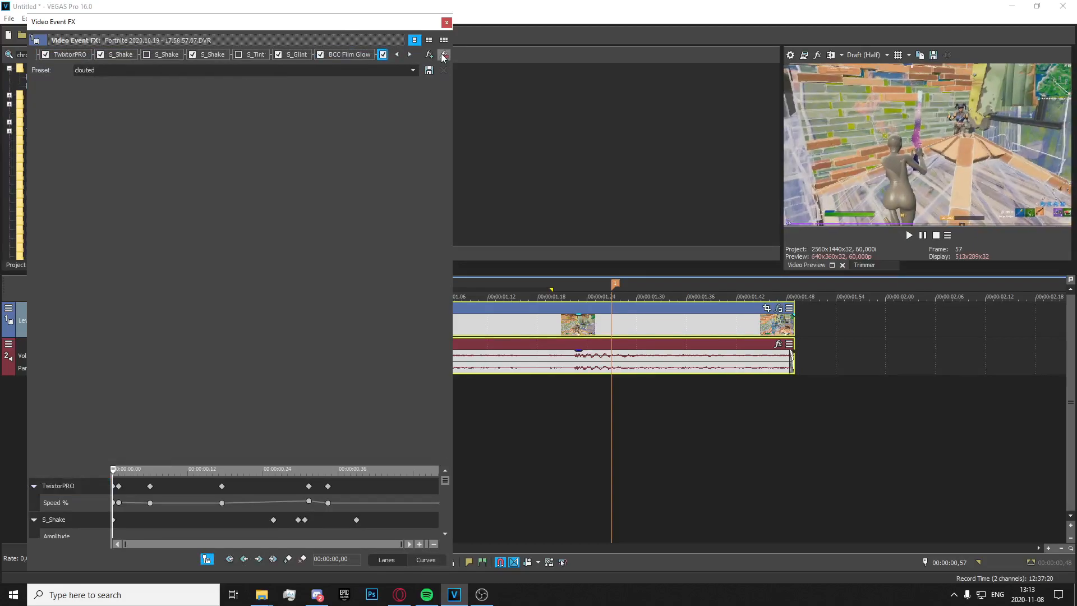
{"action": "left_click", "coordinate": [443, 55]}
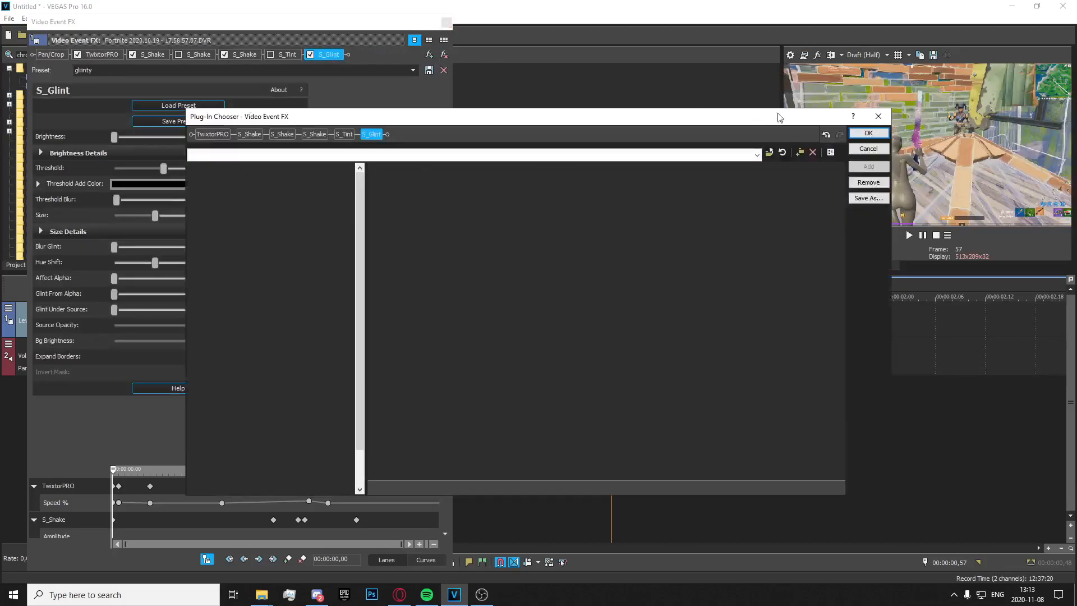
{"action": "left_click", "coordinate": [875, 116]}
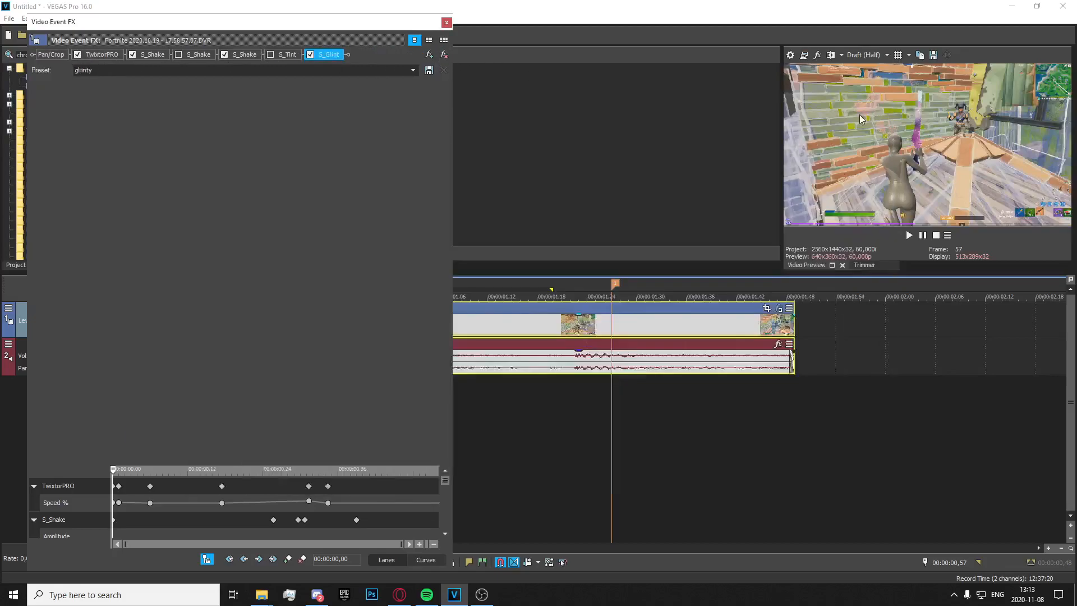
Remove S_Glint, S_Tint and all three S_Shake effects, leaving only TwixtorPRO on the second clip.
{"action": "left_click", "coordinate": [444, 55]}
{"action": "left_click", "coordinate": [444, 55]}
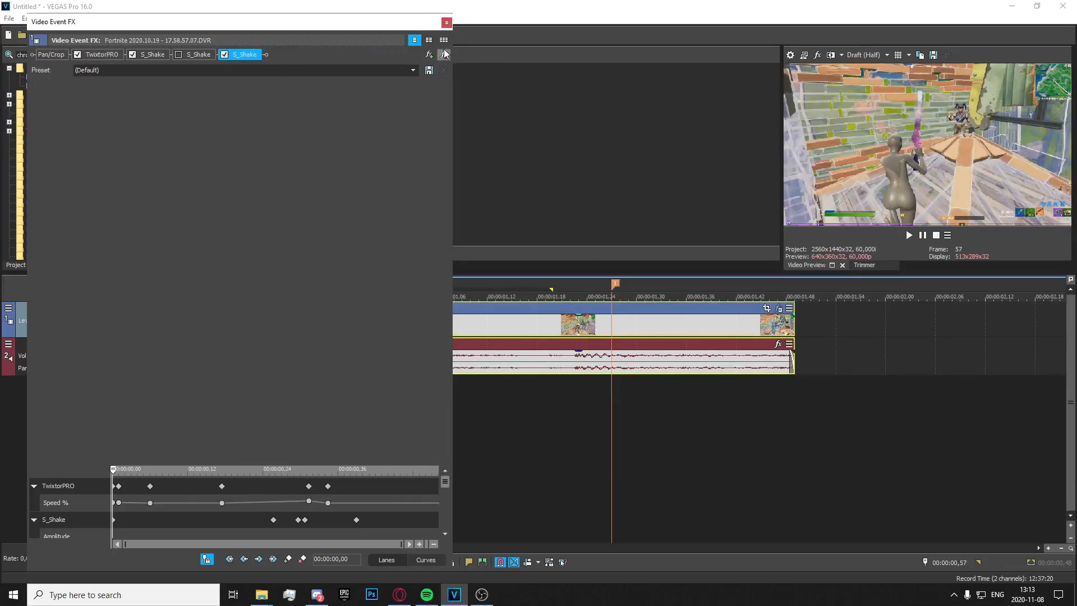
{"action": "left_click", "coordinate": [444, 55]}
{"action": "left_click", "coordinate": [444, 55]}
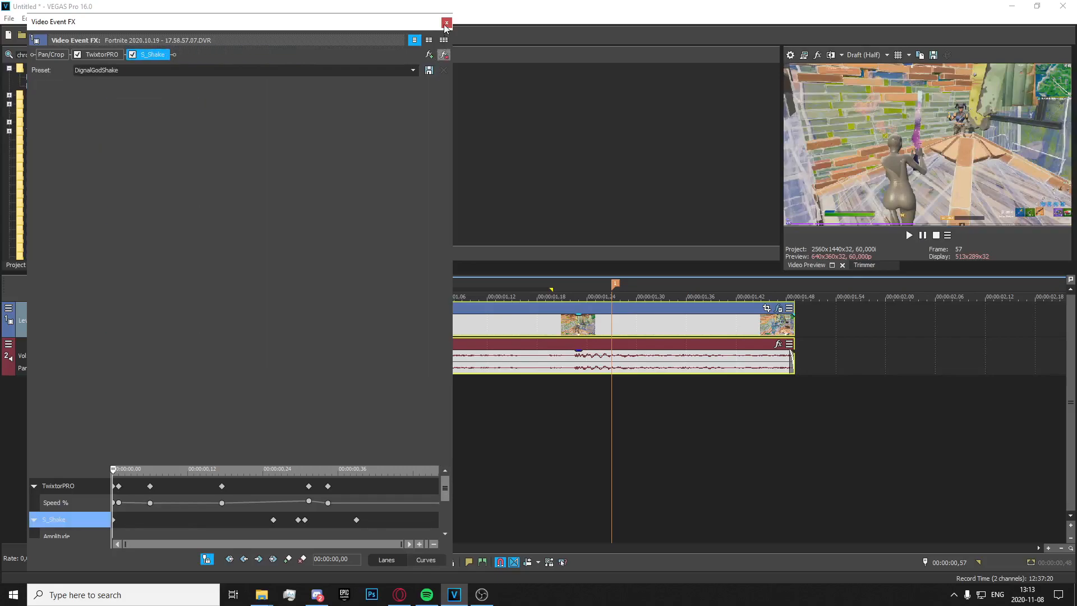
{"action": "left_click", "coordinate": [444, 55]}
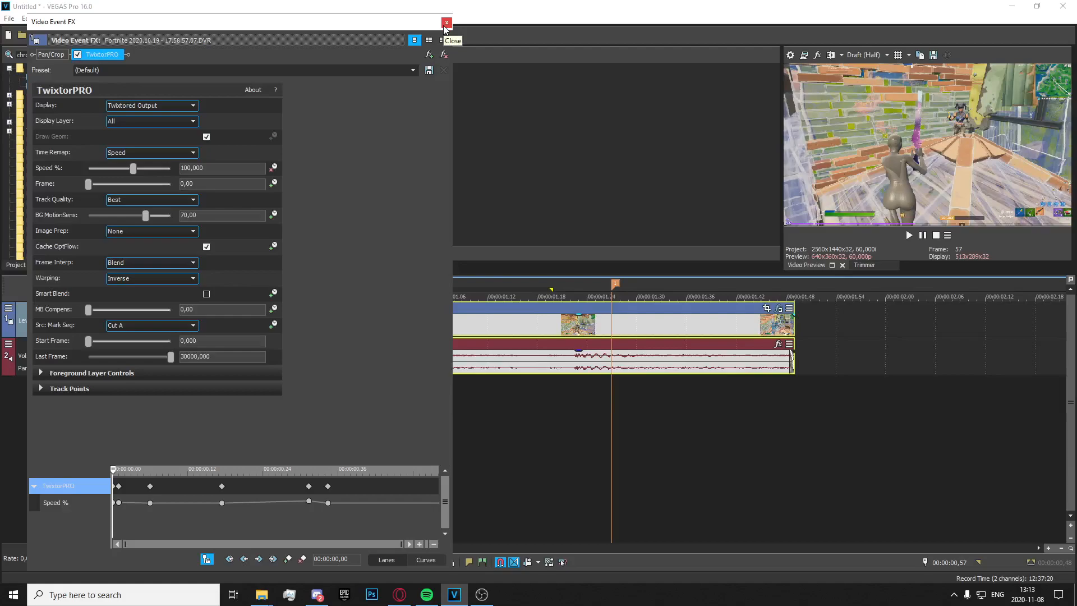
{"action": "left_click", "coordinate": [446, 22]}
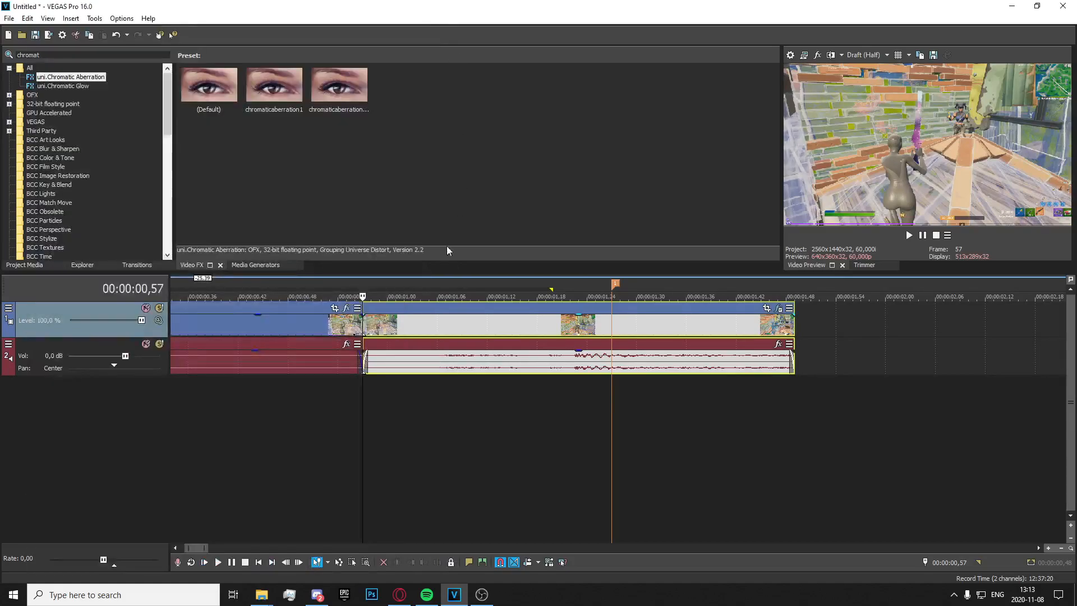
Select the range 00:00:00,50 to 00:00:01,41 for playback and mute the audio track by setting its volume to -Inf.
{"action": "left_click", "coordinate": [344, 370]}
{"action": "left_click_drag", "start_coordinate": [737, 403], "coordinate": [314, 400]}
{"action": "key", "text": "space"}
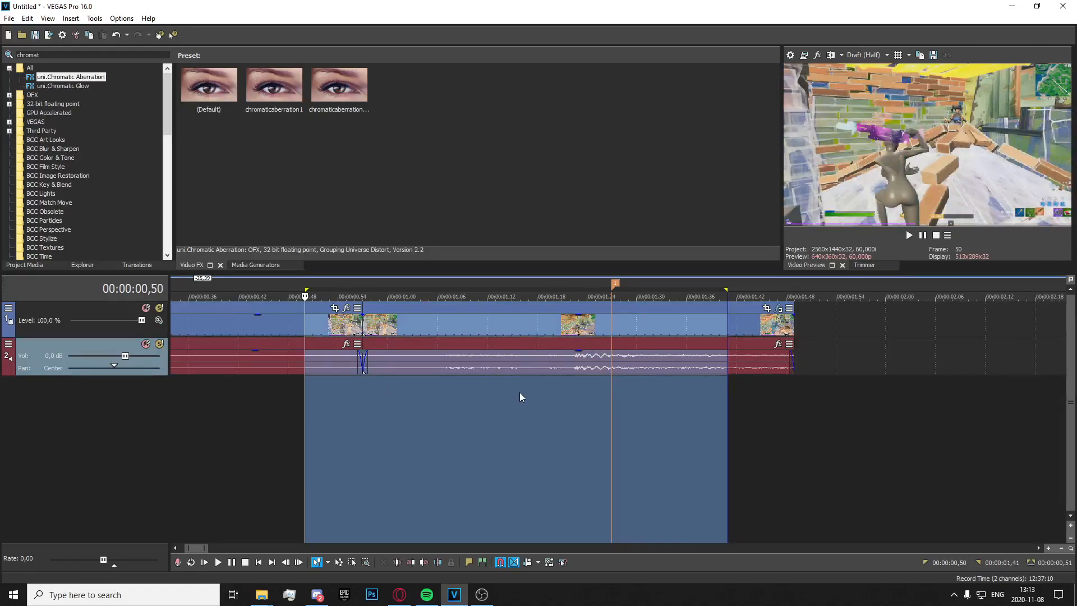
{"action": "key", "text": "space"}
{"action": "left_click_drag", "start_coordinate": [125, 356], "coordinate": [63, 355]}
Play the footage across the cut from 00:00:00,49 to check the speed change.
{"action": "key", "text": "space"}
{"action": "key", "text": "space"}
{"action": "left_click", "coordinate": [296, 449]}
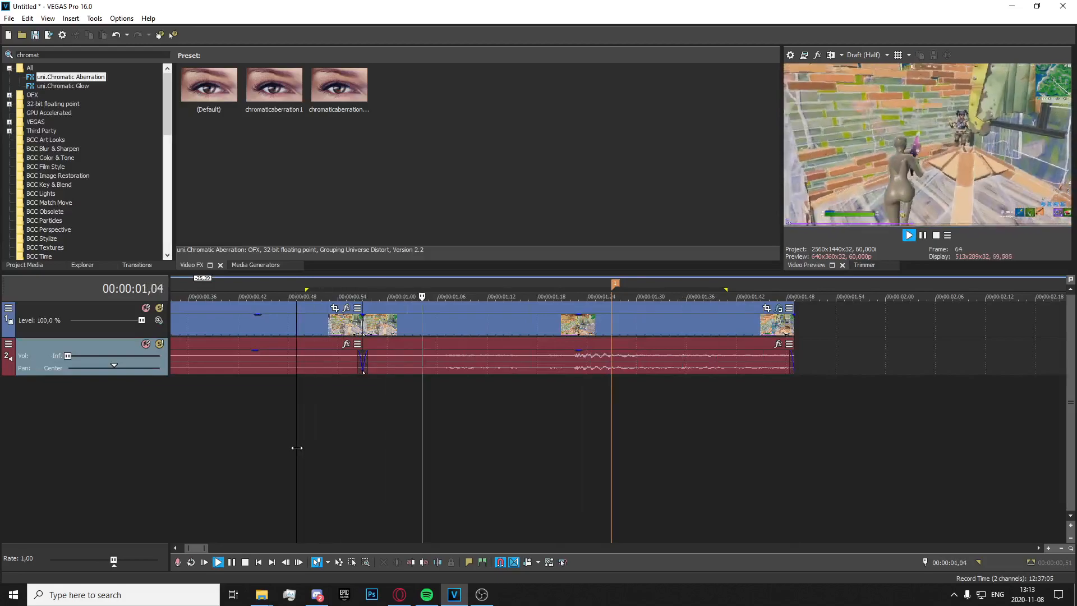
{"action": "key", "text": "space"}
{"action": "key", "text": "space"}
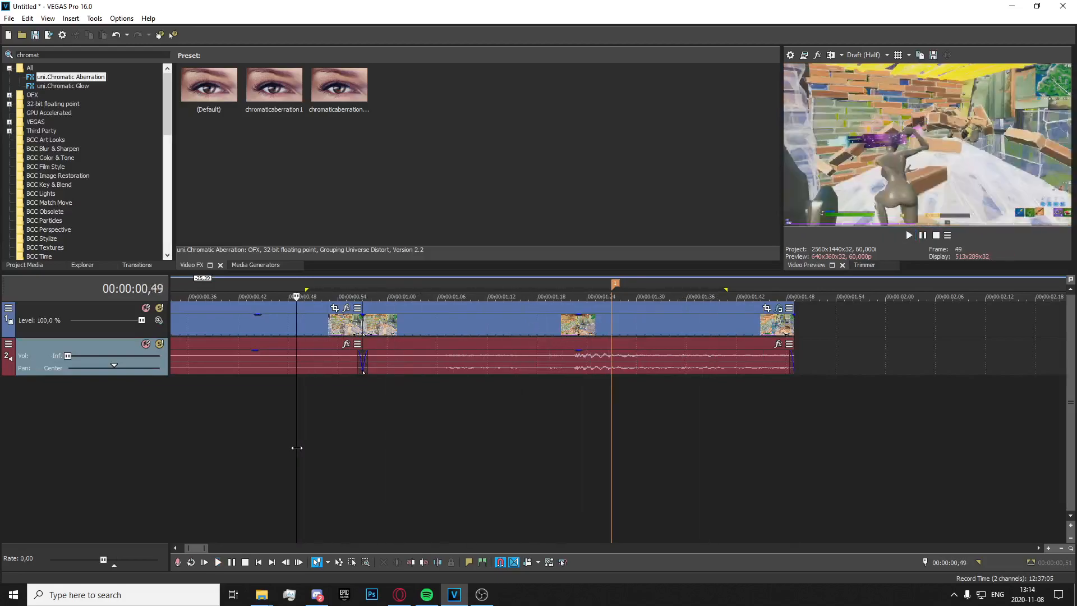
{"action": "left_click", "coordinate": [296, 448]}
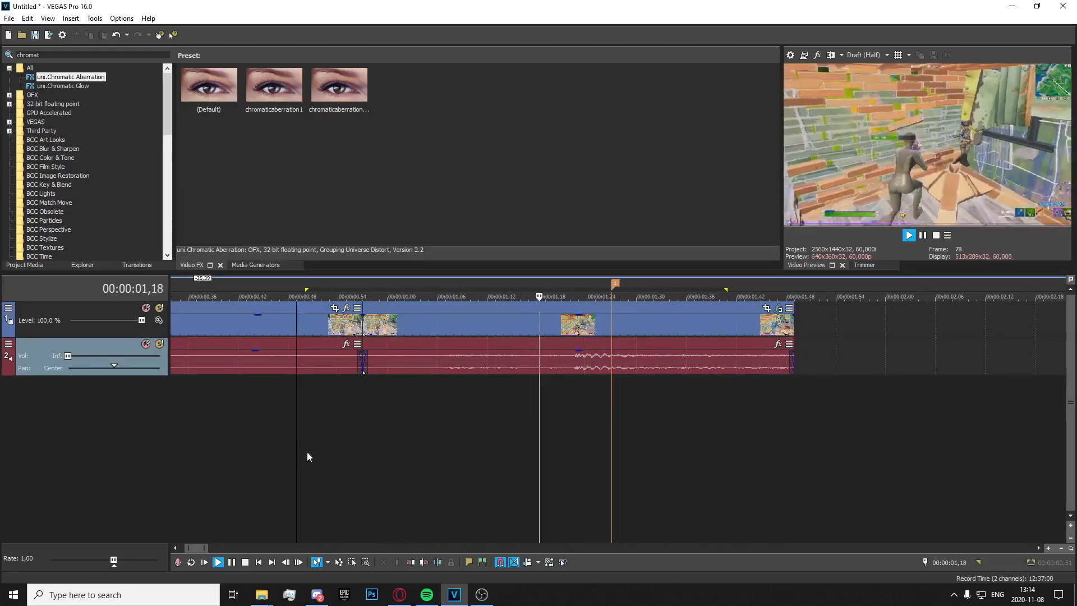
{"action": "key", "text": "space"}
Keyframe a Pan/Crop zoom at 00:00:00,06 of the second clip, about 1415 × 888.5 in size and rotated to -3.0 degrees.
{"action": "scroll", "coordinate": [479, 435], "scroll_direction": "down", "scroll_amount": 4}
{"action": "left_click", "coordinate": [411, 329]}
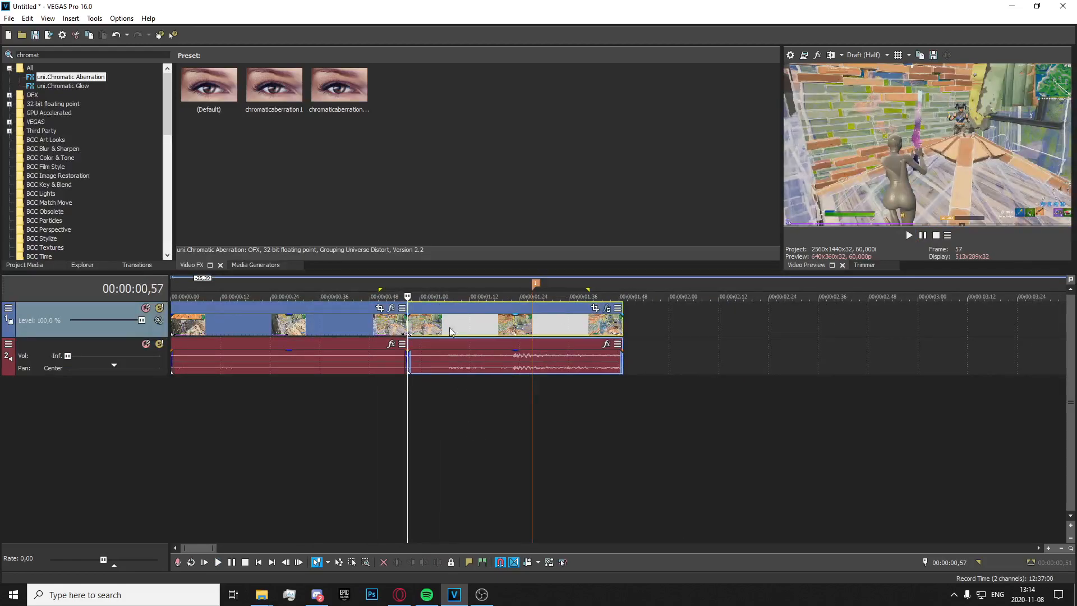
{"action": "left_click", "coordinate": [595, 309]}
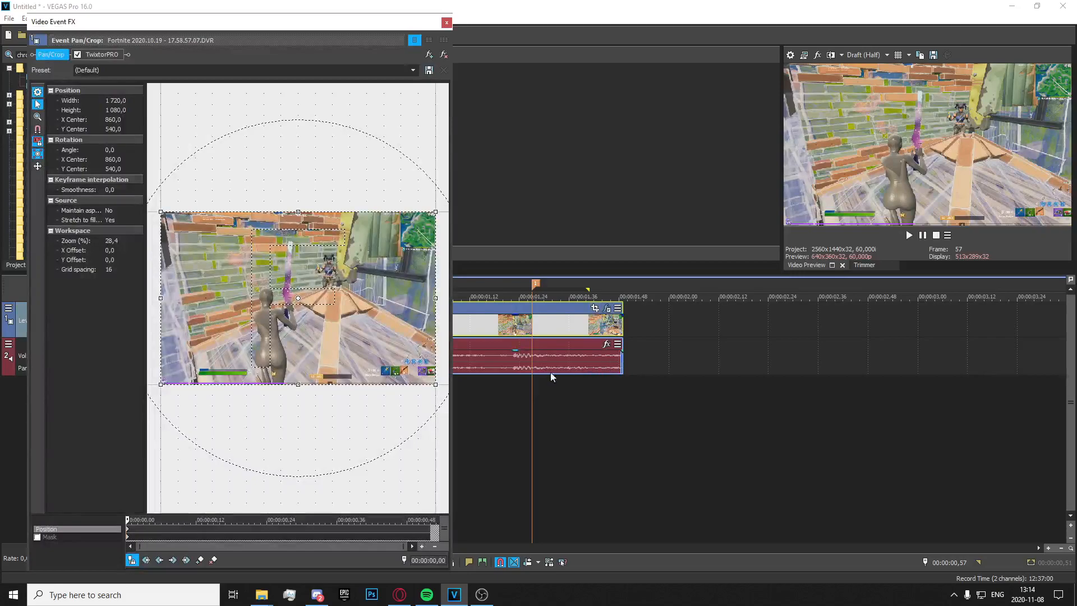
{"action": "scroll", "coordinate": [507, 375], "scroll_direction": "up", "scroll_amount": 1}
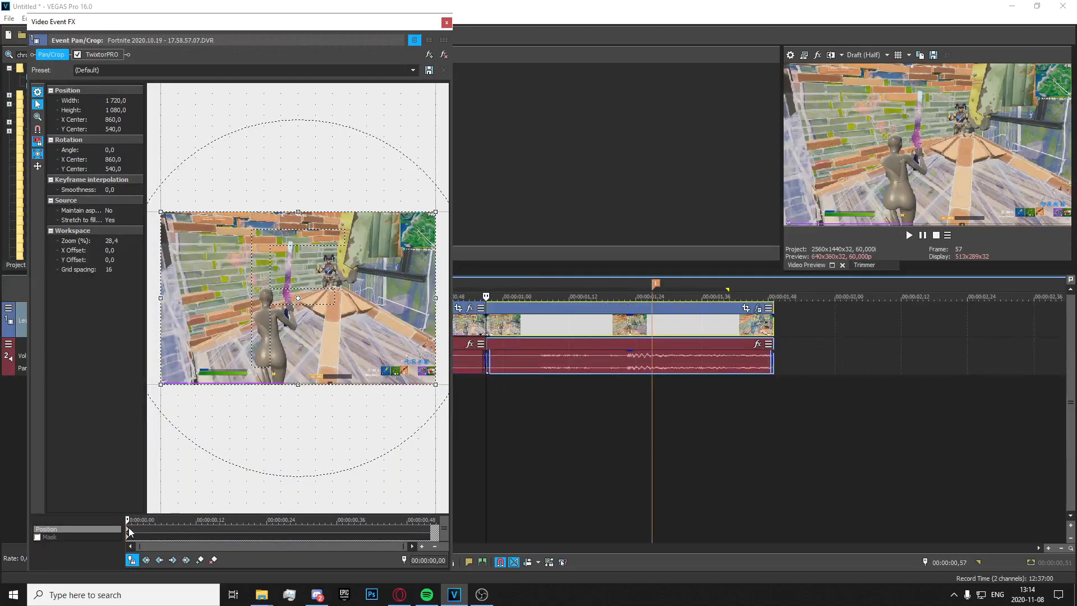
{"action": "key", "text": "Right"}
{"action": "key", "text": "Right"}
{"action": "key", "text": "Right"}
{"action": "key", "text": "Right"}
{"action": "key", "text": "Right"}
{"action": "key", "text": "Right"}
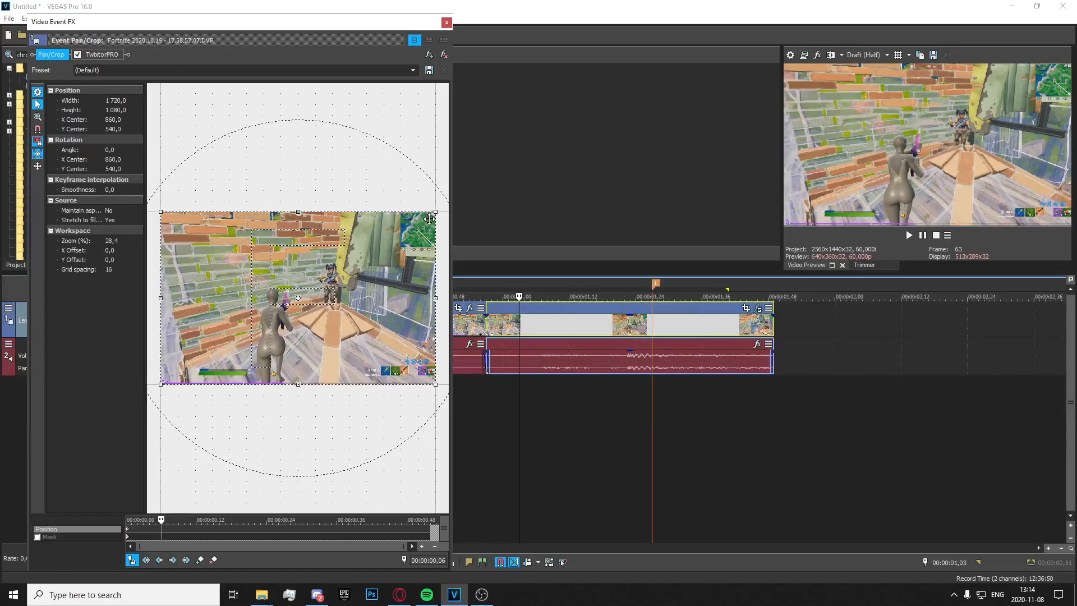
{"action": "left_click_drag", "start_coordinate": [434, 214], "coordinate": [402, 226]}
Set the interpolation of the second clip's first Pan/Crop keyframe to Slow and close the effect window.
{"action": "left_click", "coordinate": [492, 432]}
{"action": "left_click", "coordinate": [492, 432]}
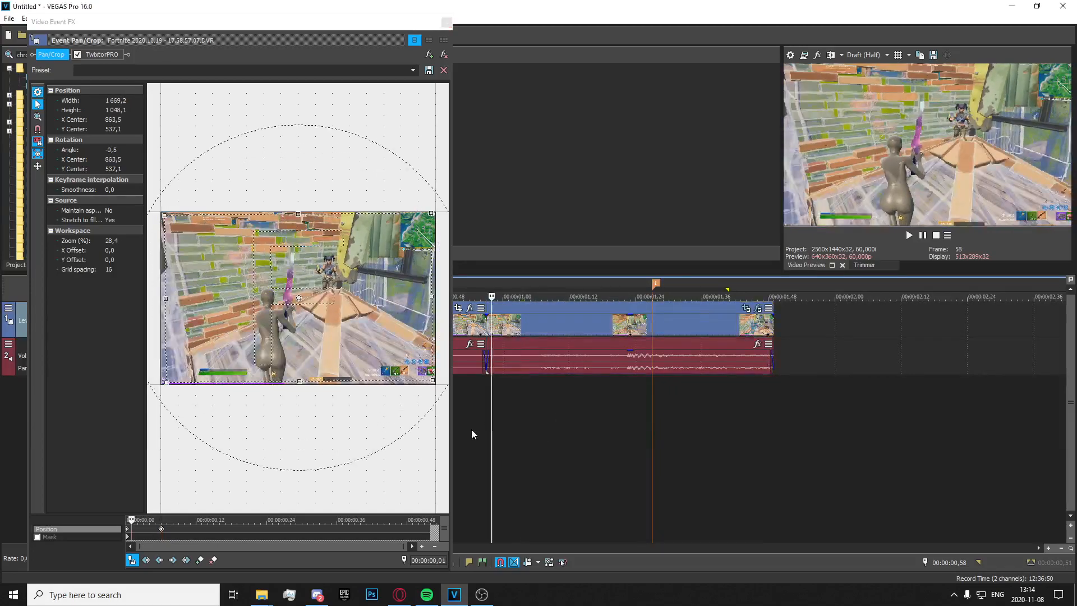
{"action": "left_click", "coordinate": [123, 535]}
{"action": "right_click", "coordinate": [128, 528]}
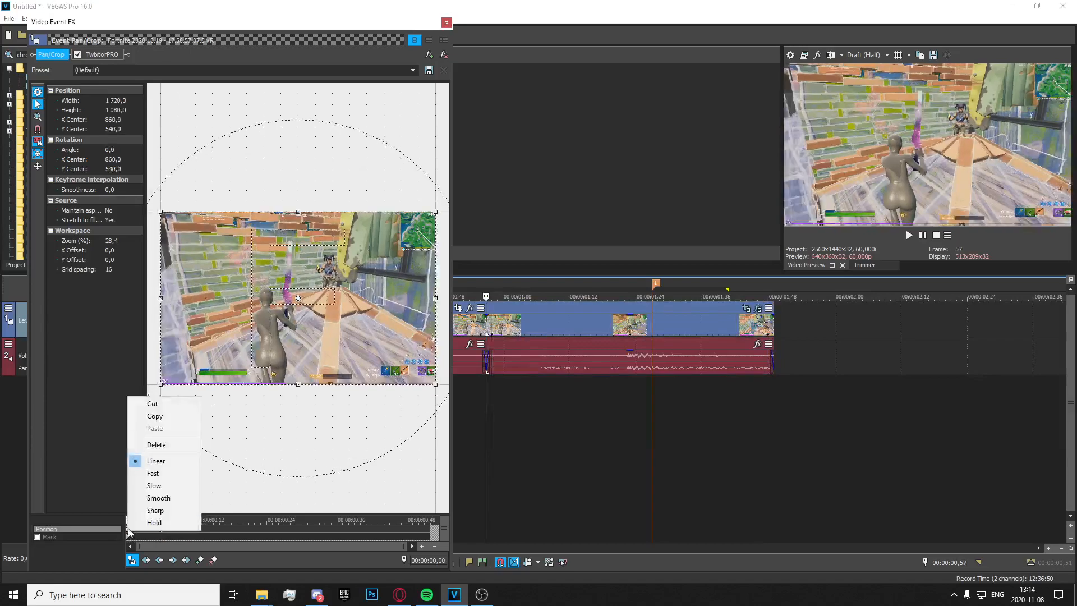
{"action": "left_click", "coordinate": [180, 485]}
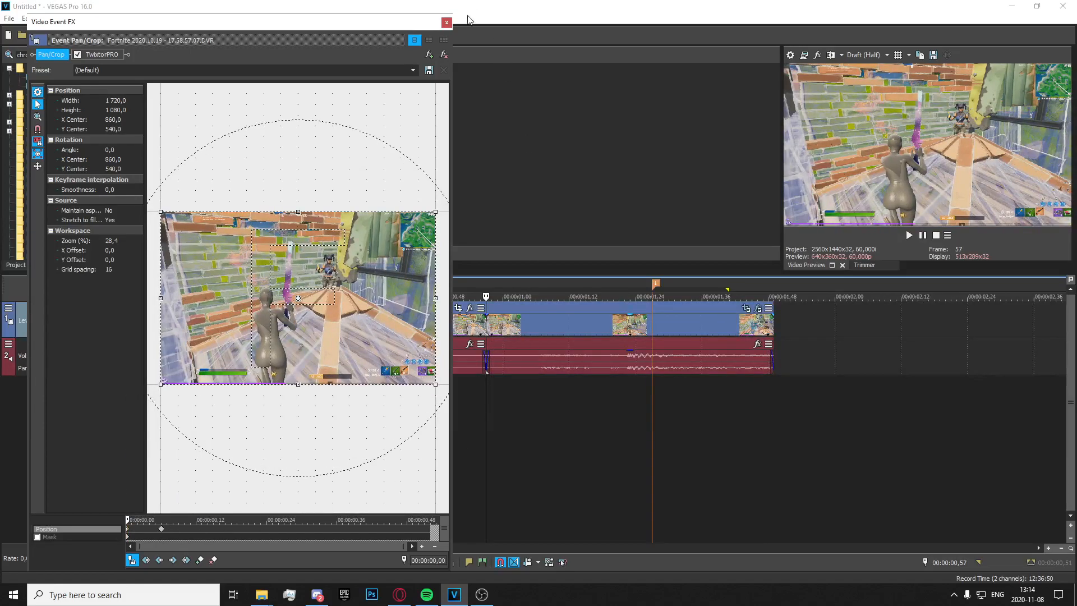
{"action": "left_click", "coordinate": [446, 22]}
Limit the playback range to 00:00:00,45 through 00:00:01,26 and play it to review the zoom.
{"action": "left_click_drag", "start_coordinate": [804, 325], "coordinate": [414, 411]}
{"action": "key", "text": "space"}
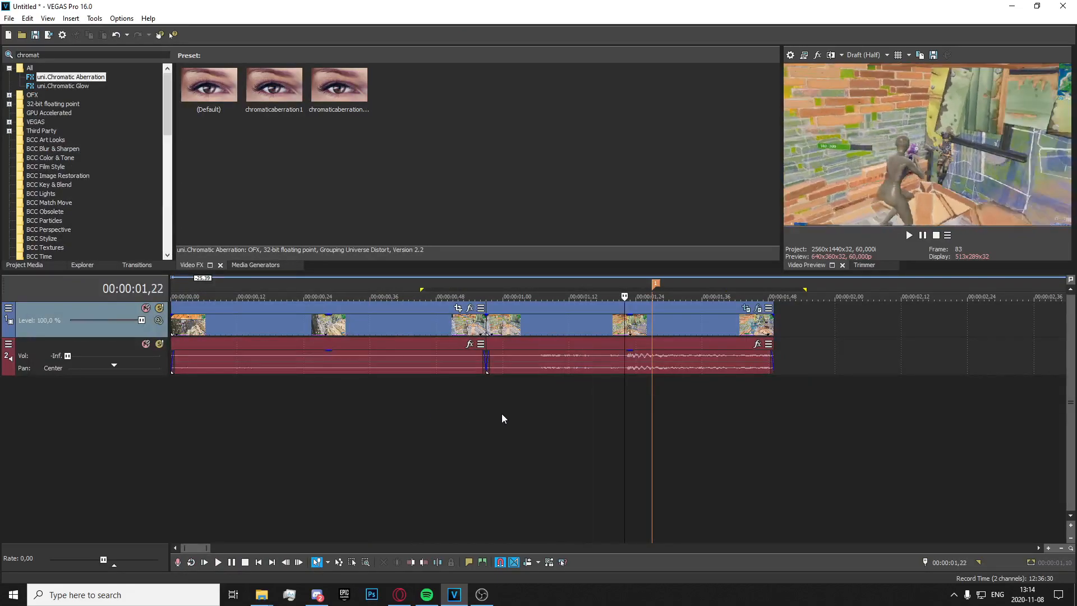
{"action": "key", "text": "Right"}
{"action": "key", "text": "Right"}
{"action": "key", "text": "Right"}
{"action": "key", "text": "Right"}
{"action": "key", "text": "o"}
{"action": "key", "text": "space"}
{"action": "key", "text": "space"}
{"action": "key", "text": "space"}
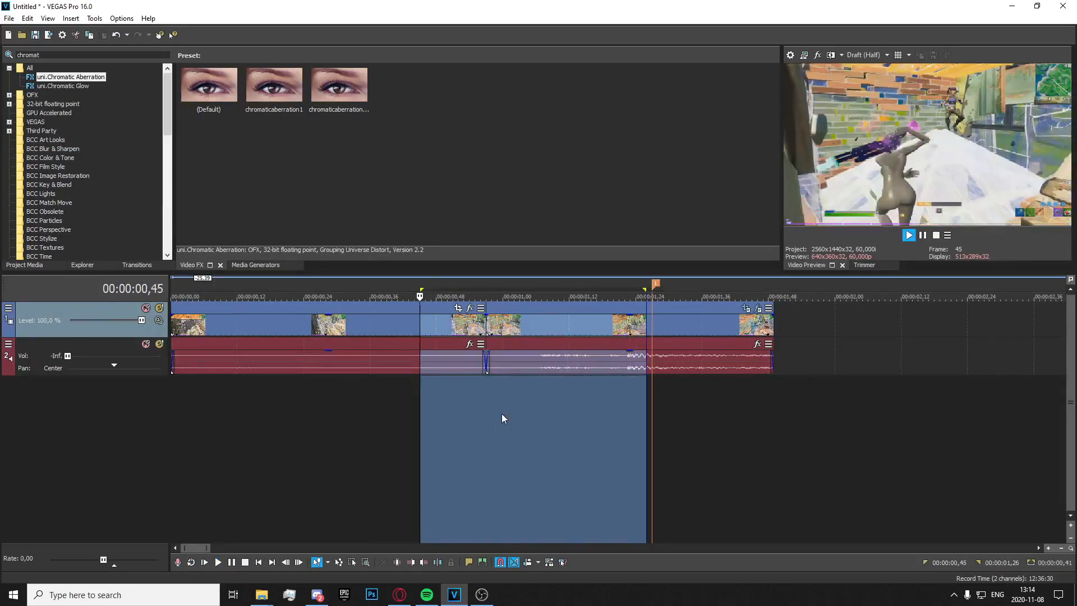
{"action": "key", "text": "space"}
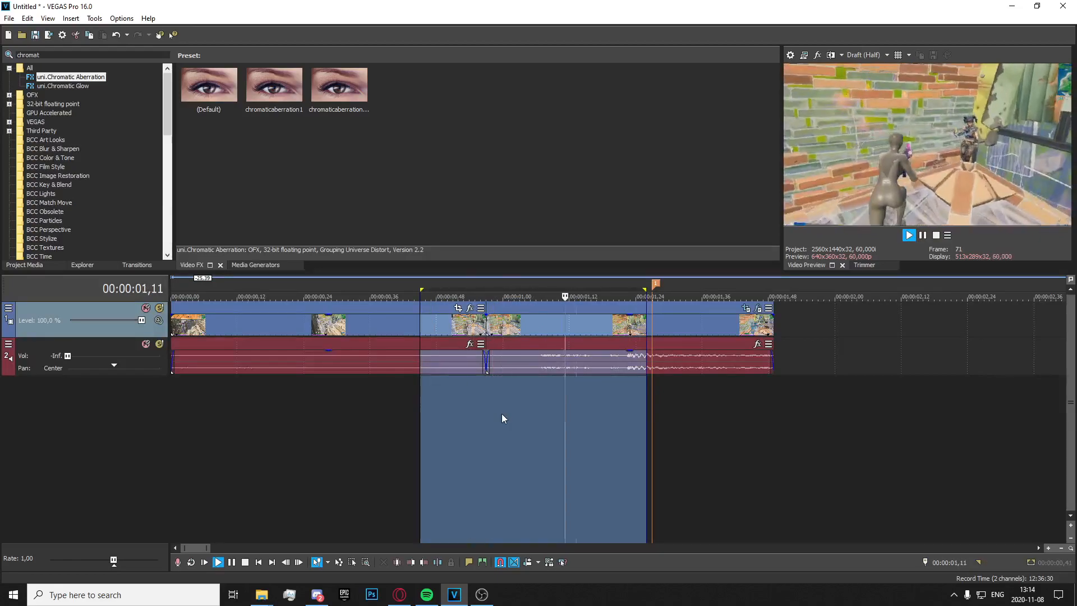
{"action": "key", "text": "space"}
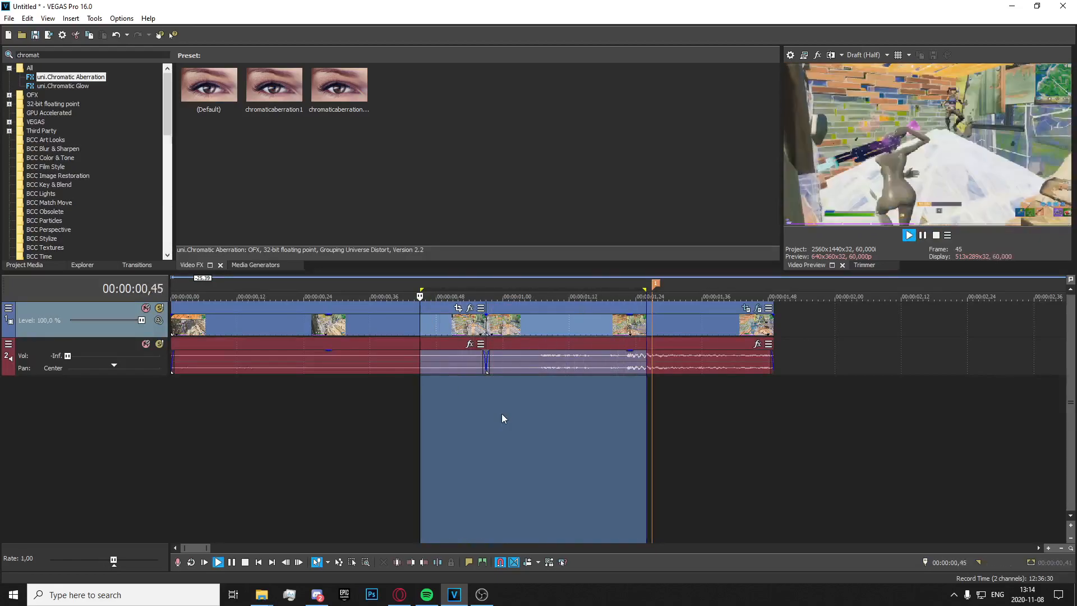
Add a Pan/Crop keyframe to the second clip at 00:00:00,30, aligned with the timeline marker.
{"action": "left_click", "coordinate": [745, 308]}
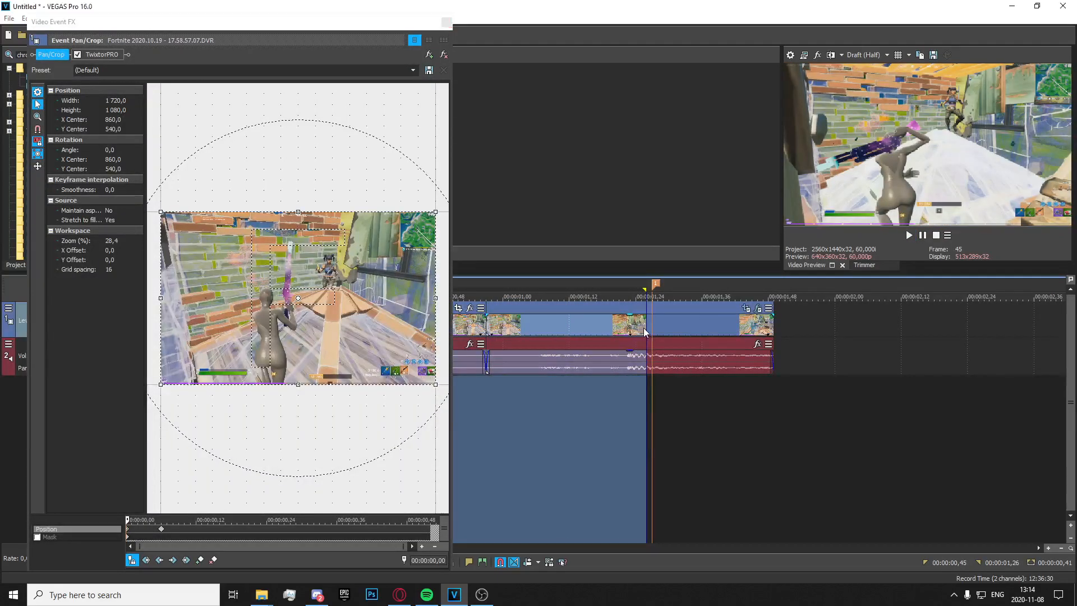
{"action": "left_click", "coordinate": [651, 325]}
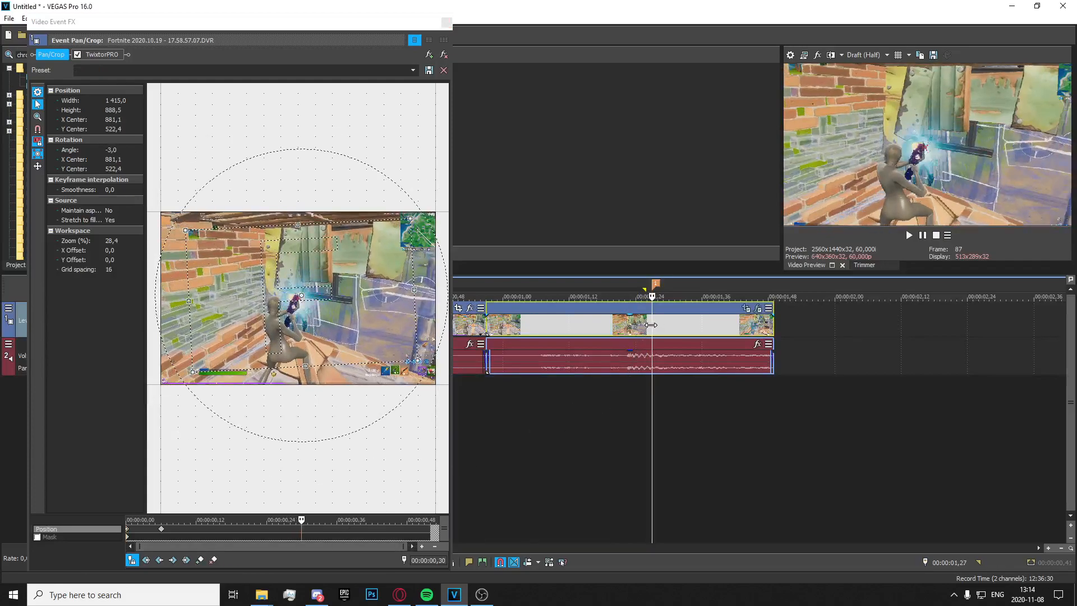
{"action": "left_click", "coordinate": [201, 560]}
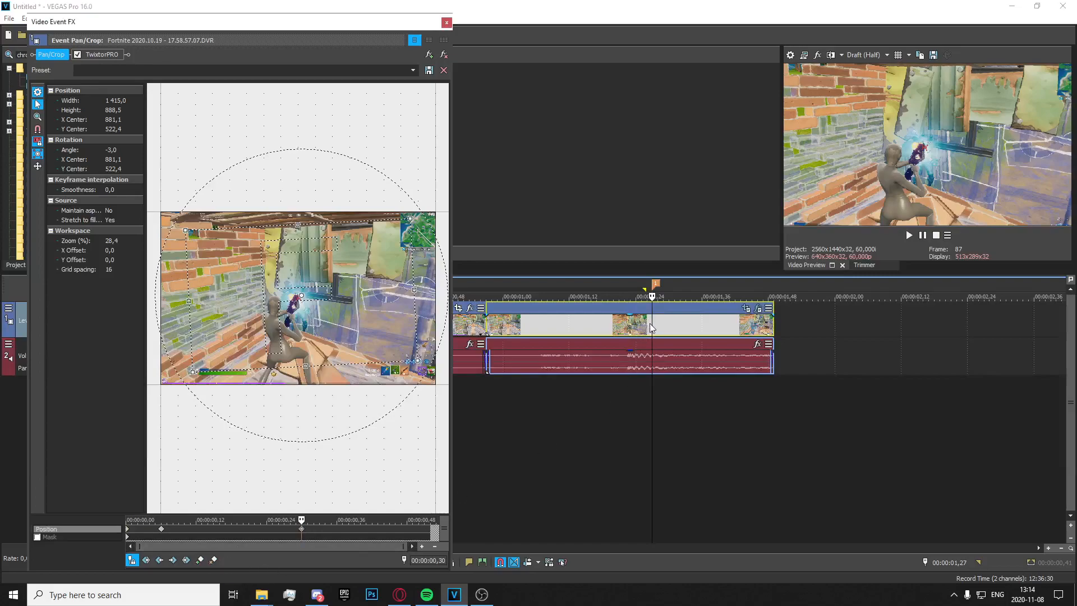
Try to restore the crop at the 00:00:00,30 keyframe to the full frame, check the preceding frames and undo the last change.
{"action": "right_click", "coordinate": [373, 330]}
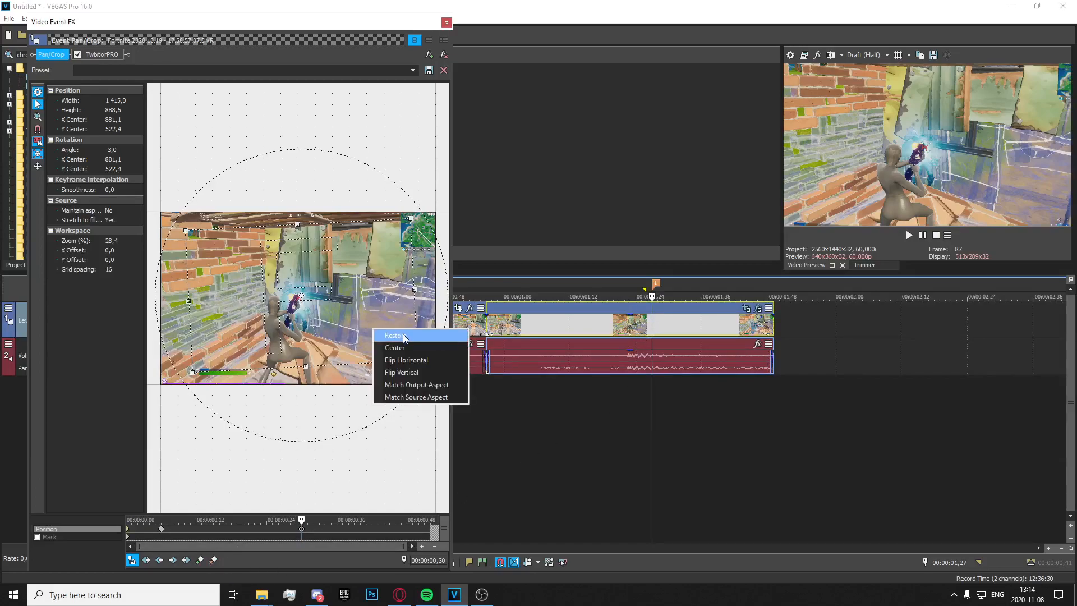
{"action": "left_click", "coordinate": [404, 336]}
{"action": "key", "text": "Left"}
{"action": "key", "text": "Left"}
{"action": "key", "text": "Left"}
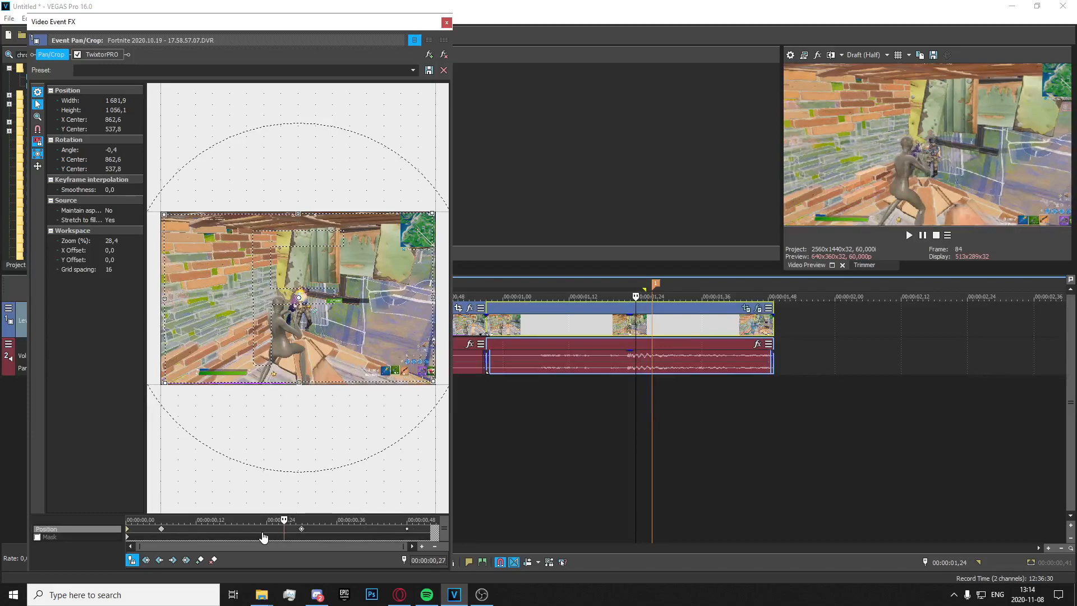
{"action": "key", "text": "ctrl+z"}
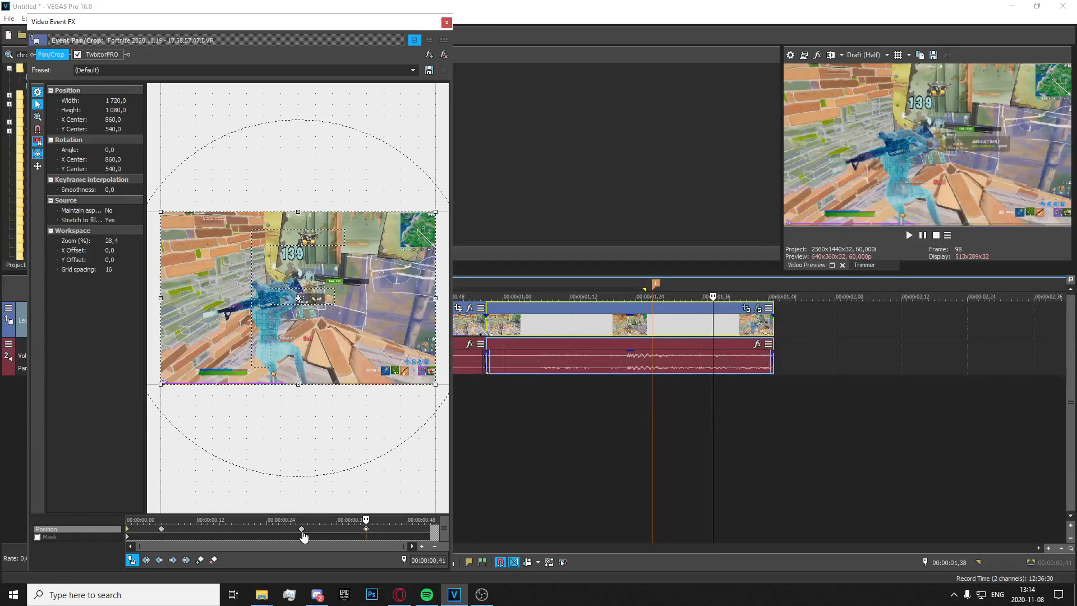
Paste the copied zoomed-in Pan/Crop keyframe at 00:00:00,27 on the second clip and set its interpolation to Slow.
{"action": "left_click", "coordinate": [301, 528]}
{"action": "key", "text": "Left"}
{"action": "key", "text": "Left"}
{"action": "key", "text": "Left"}
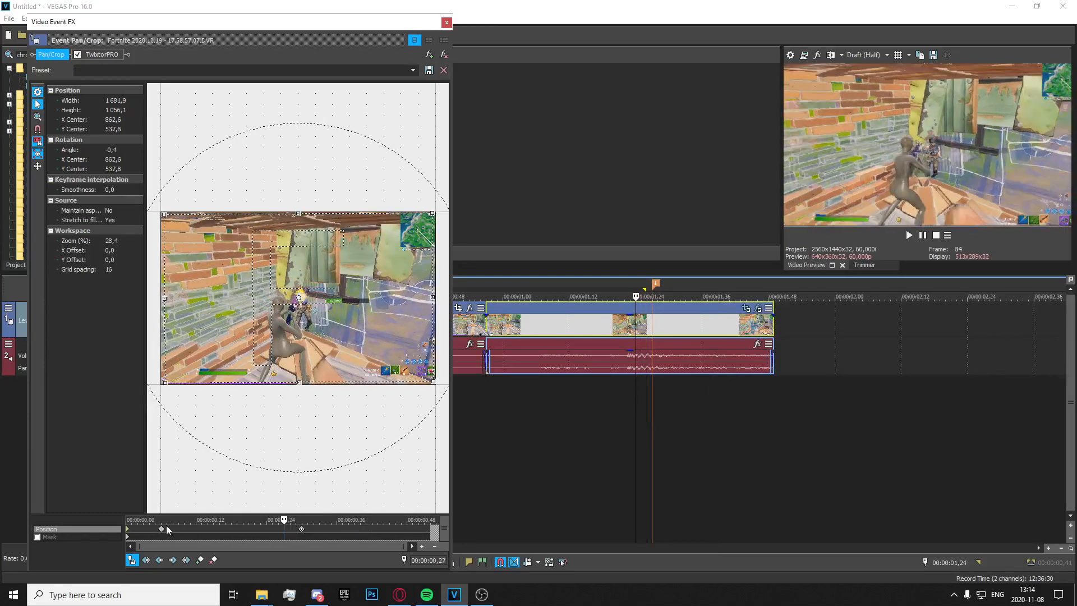
{"action": "left_click", "coordinate": [301, 528]}
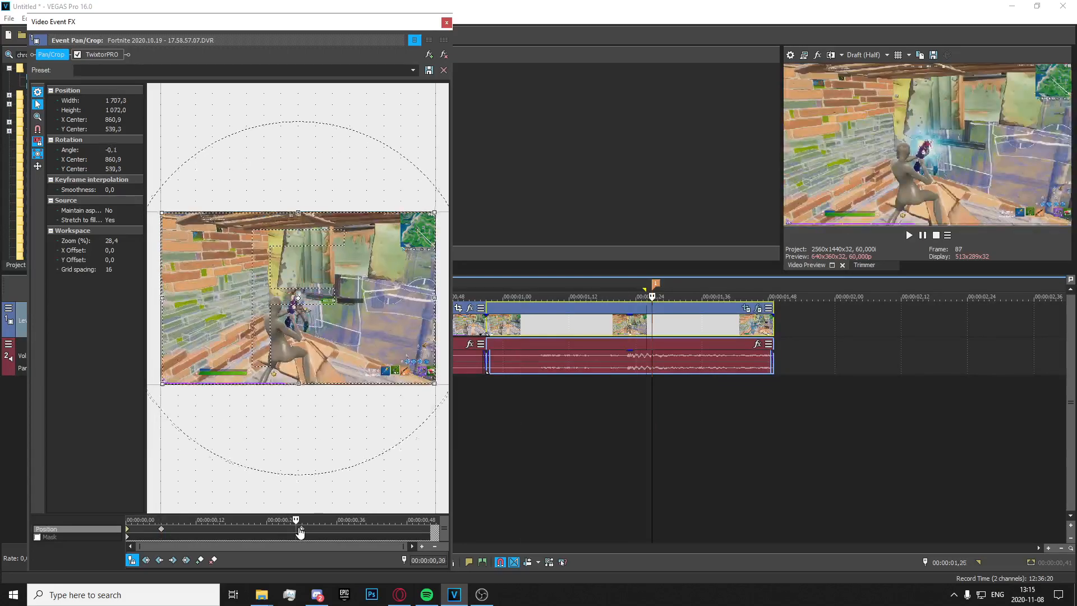
{"action": "key", "text": "Left"}
{"action": "key", "text": "Left"}
{"action": "key", "text": "Left"}
{"action": "key", "text": "ctrl+v"}
{"action": "right_click", "coordinate": [285, 529]}
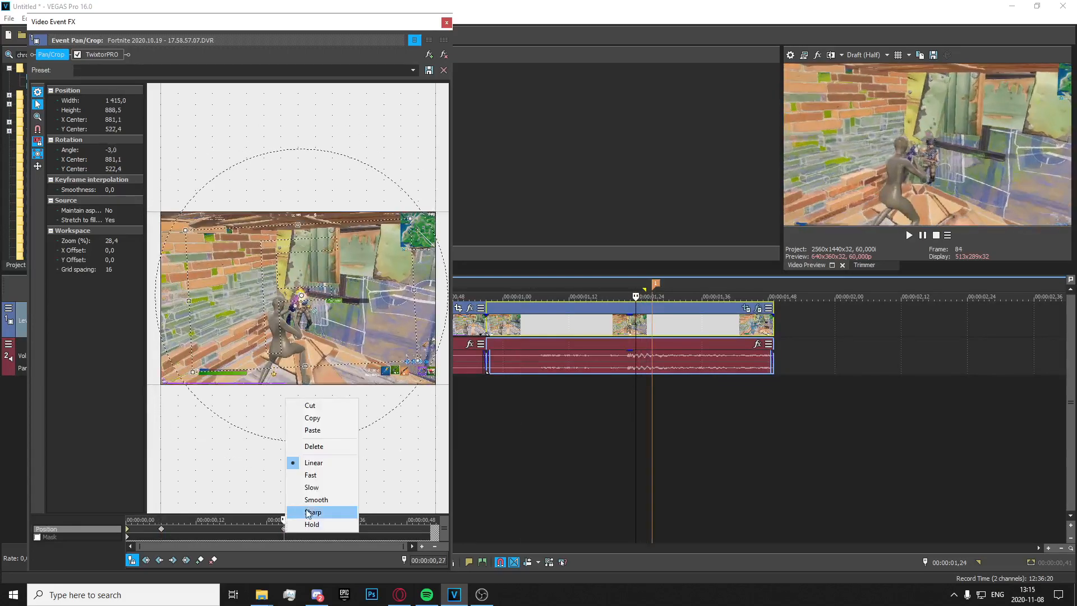
{"action": "left_click", "coordinate": [351, 488]}
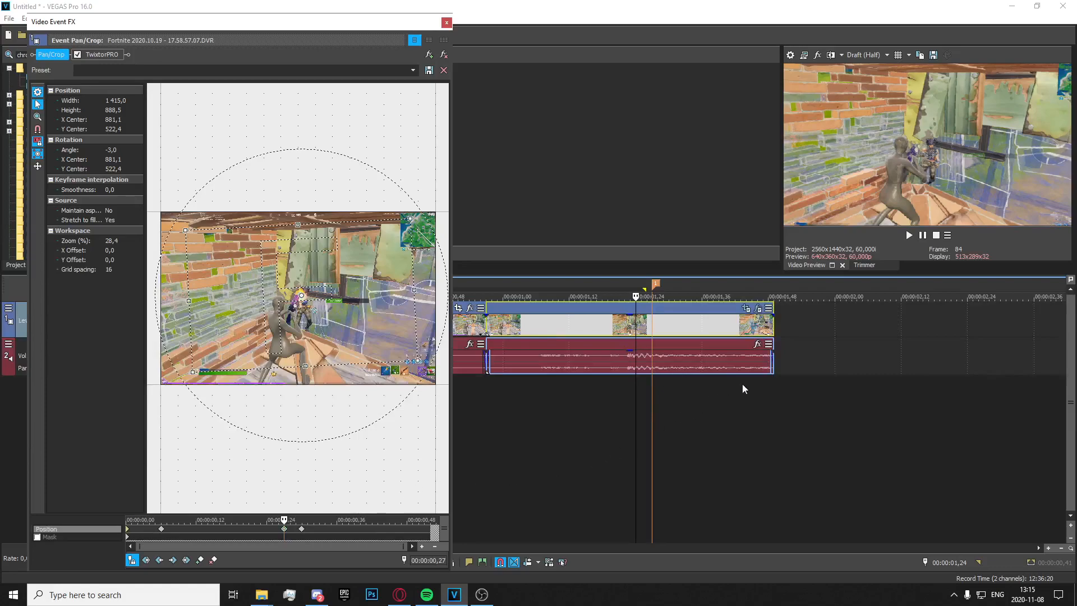
Set the playback range from 00:00:00,45 to 00:00:01,50, close the effect window and play the zoom.
{"action": "left_click_drag", "start_coordinate": [779, 389], "coordinate": [421, 389]}
{"action": "key", "text": "space"}
{"action": "key", "text": "space"}
{"action": "left_click", "coordinate": [446, 22]}
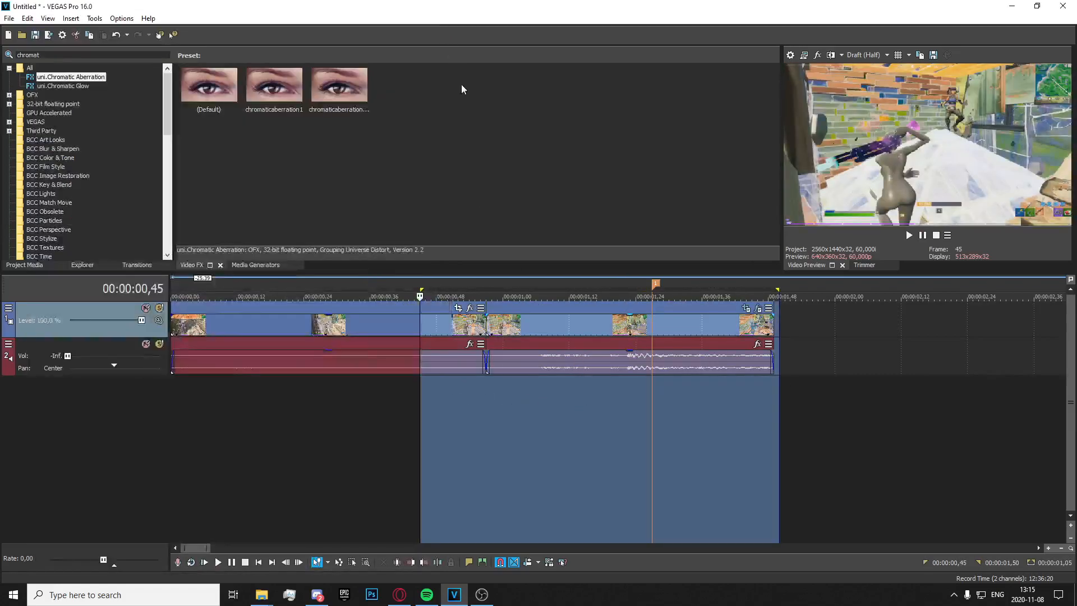
{"action": "key", "text": "space"}
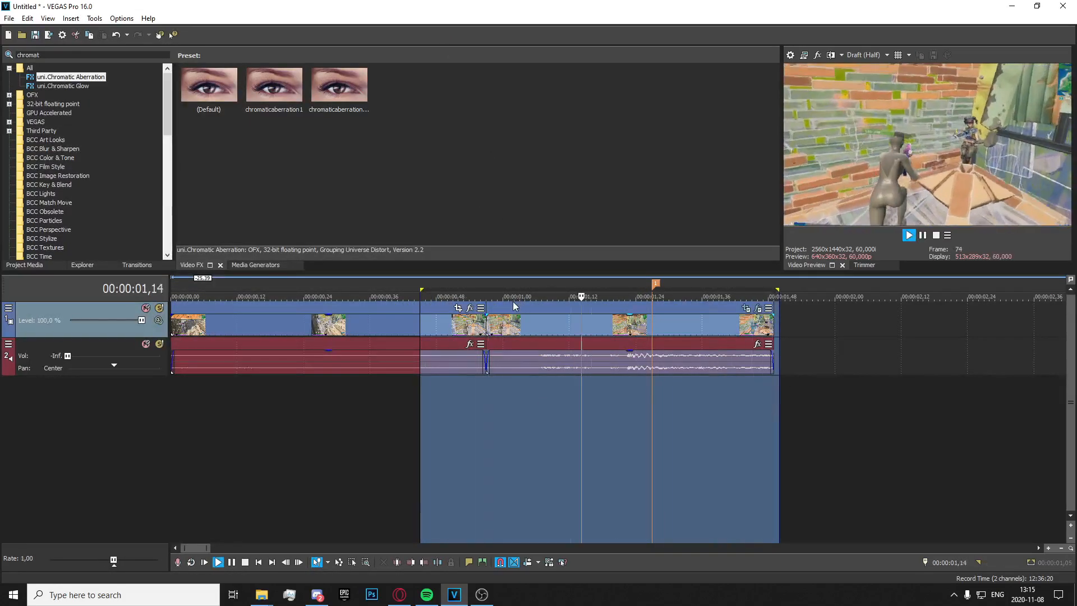
{"action": "key", "text": "space"}
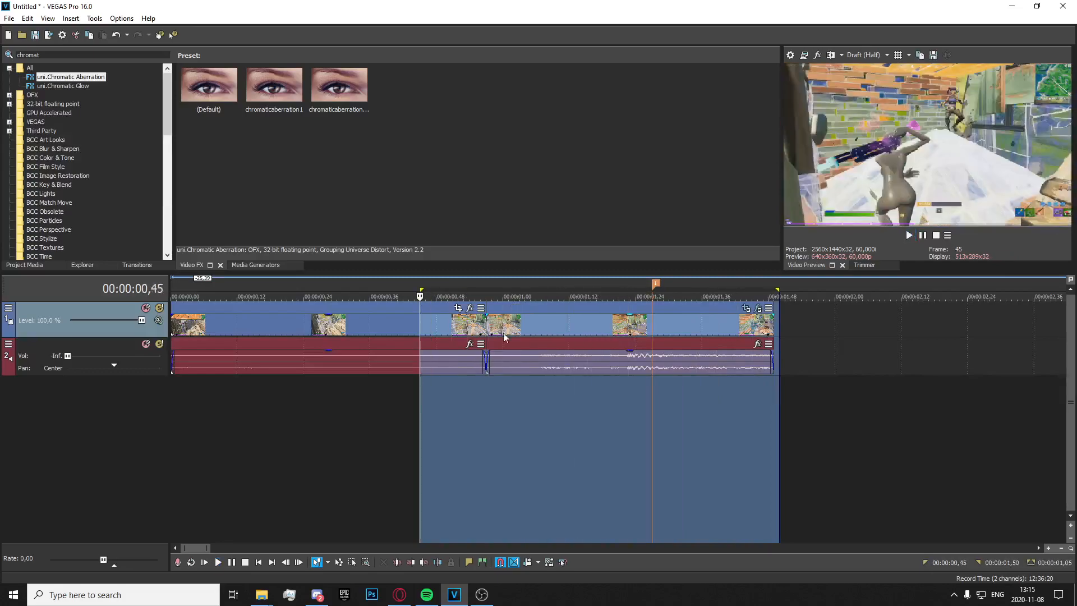
Insert a new video track above the footage and duplicate the second clip's video onto it, aligned with the original.
{"action": "right_click", "coordinate": [528, 415]}
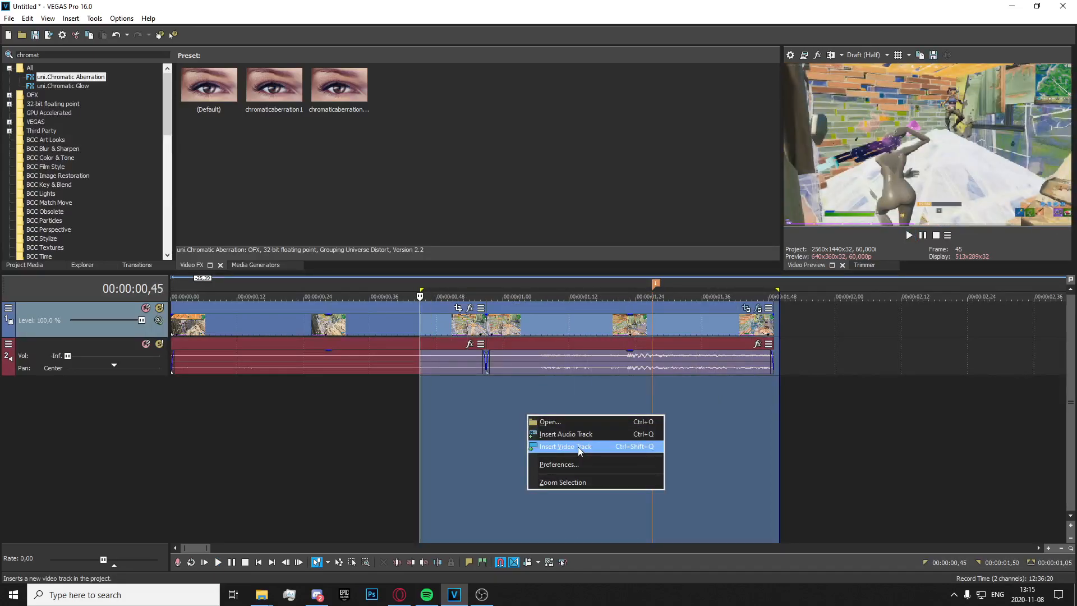
{"action": "left_click", "coordinate": [579, 448]}
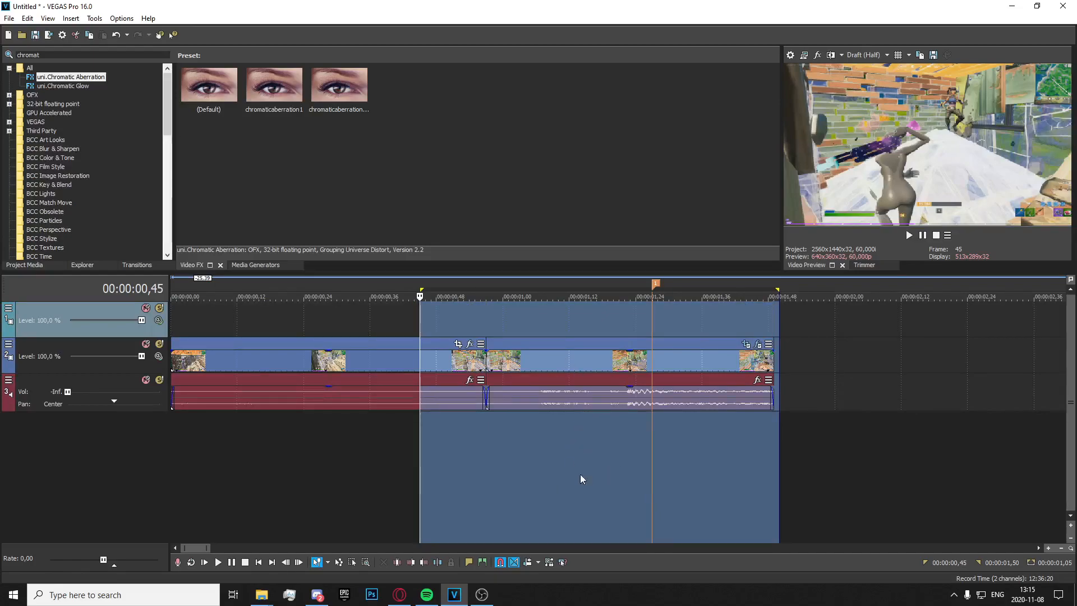
{"action": "left_click", "coordinate": [563, 356]}
{"action": "left_click_drag", "start_coordinate": [577, 368], "coordinate": [577, 345]}
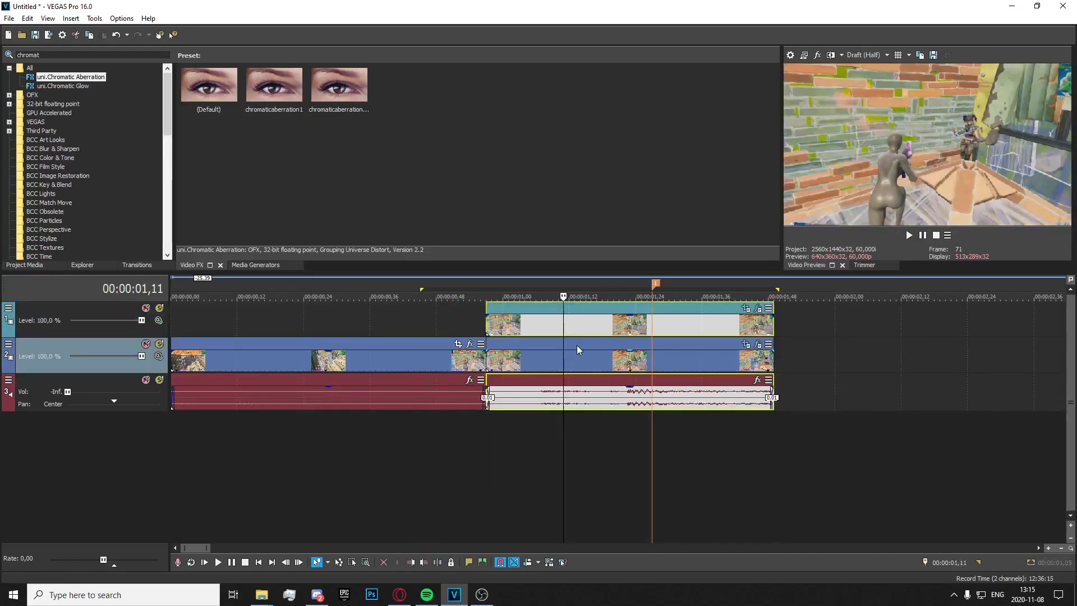
{"action": "left_click", "coordinate": [568, 307]}
{"action": "left_click", "coordinate": [639, 401]}
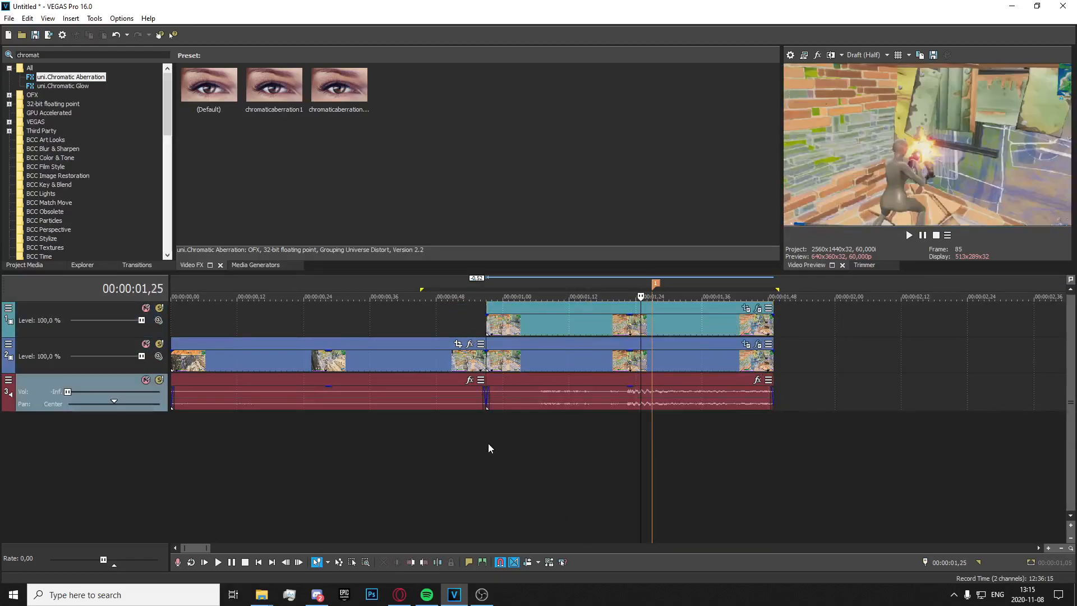
Add a fade-in at the start of the duplicated clip, ending at about 00:00:01,01.
{"action": "left_click", "coordinate": [484, 443]}
{"action": "scroll", "coordinate": [494, 406], "scroll_direction": "up", "scroll_amount": 1}
{"action": "left_click", "coordinate": [612, 317]}
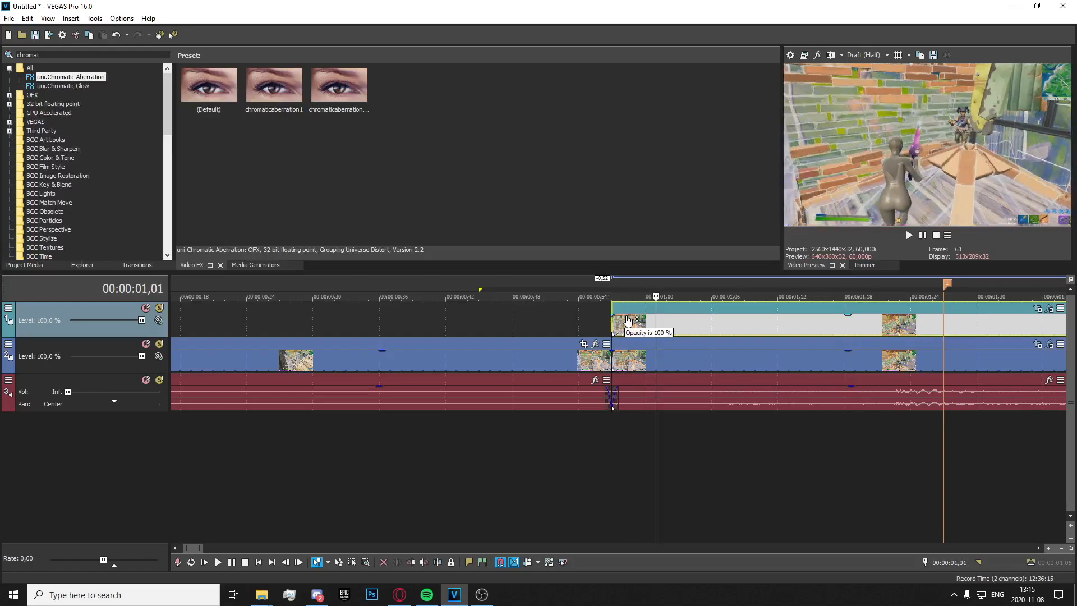
{"action": "left_click_drag", "start_coordinate": [613, 316], "coordinate": [656, 318]}
Split the duplicated clip at the timeline marker at 00:00:01,27 and delete the part after it.
{"action": "scroll", "coordinate": [795, 346], "scroll_direction": "down", "scroll_amount": 1}
{"action": "left_click", "coordinate": [653, 329]}
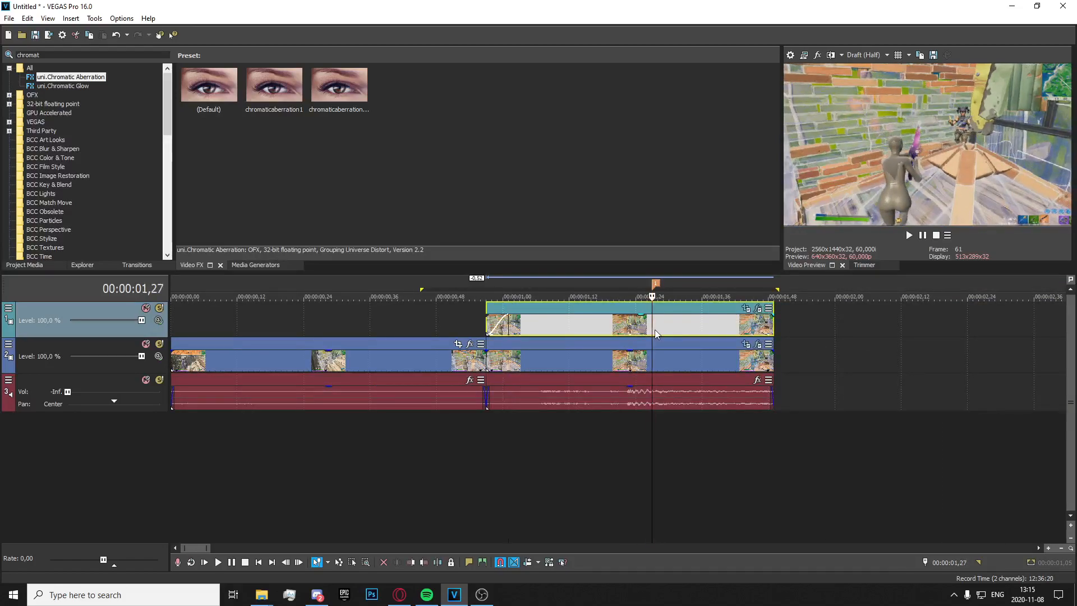
{"action": "key", "text": "s"}
{"action": "left_click", "coordinate": [685, 328]}
{"action": "key", "text": "Delete"}
Add a short fade-out at the end of the duplicated clip and play the section to check it.
{"action": "left_click", "coordinate": [647, 326]}
{"action": "key", "text": "Left"}
{"action": "key", "text": "Left"}
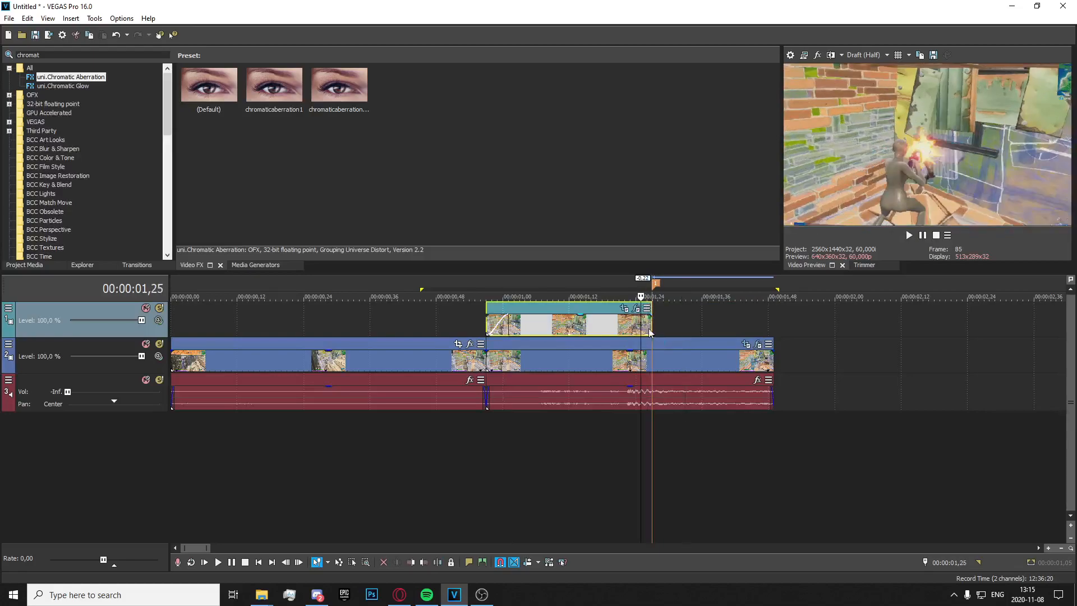
{"action": "left_click_drag", "start_coordinate": [650, 316], "coordinate": [636, 318]}
{"action": "left_click", "coordinate": [478, 453]}
{"action": "key", "text": "space"}
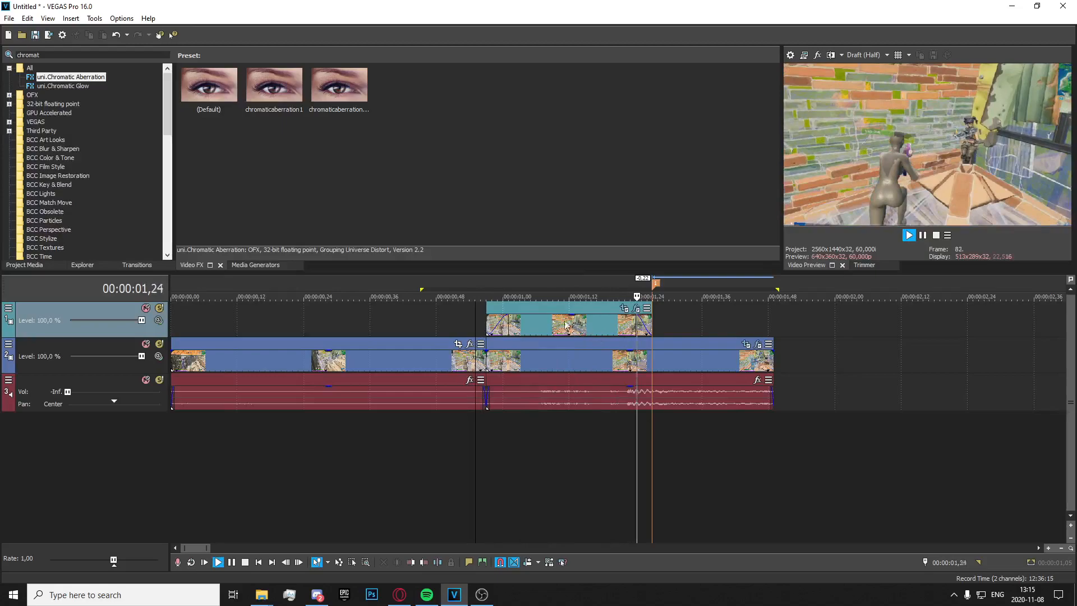
{"action": "left_click", "coordinate": [536, 327]}
{"action": "key", "text": "space"}
Enable the Pan/Crop mask on the duplicated clip and draw a tall, narrow rectangular mask around the enemy at its first frame.
{"action": "left_click", "coordinate": [624, 308]}
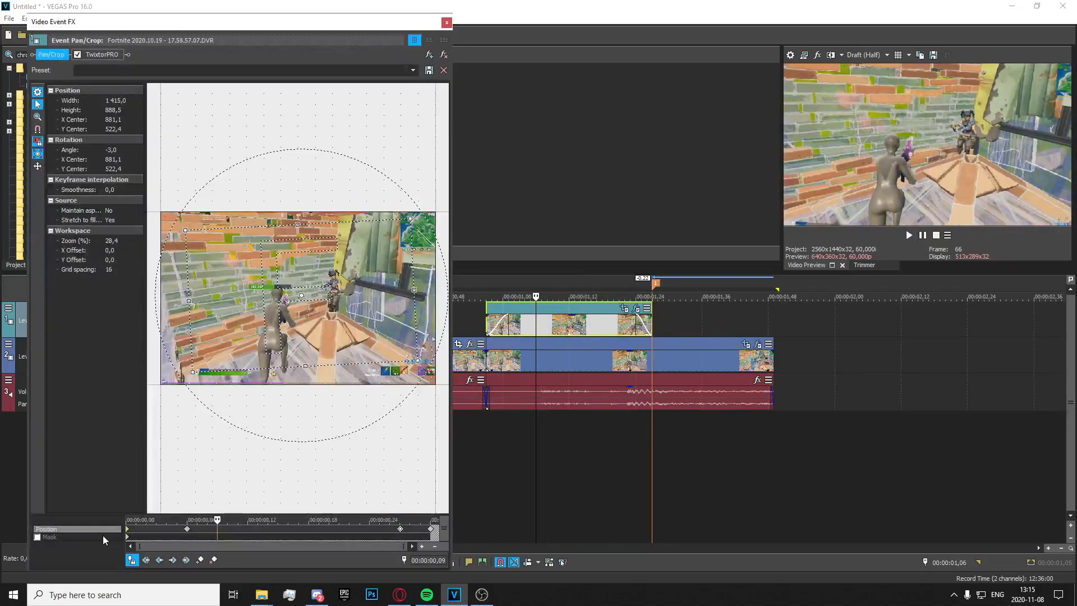
{"action": "left_click", "coordinate": [38, 537]}
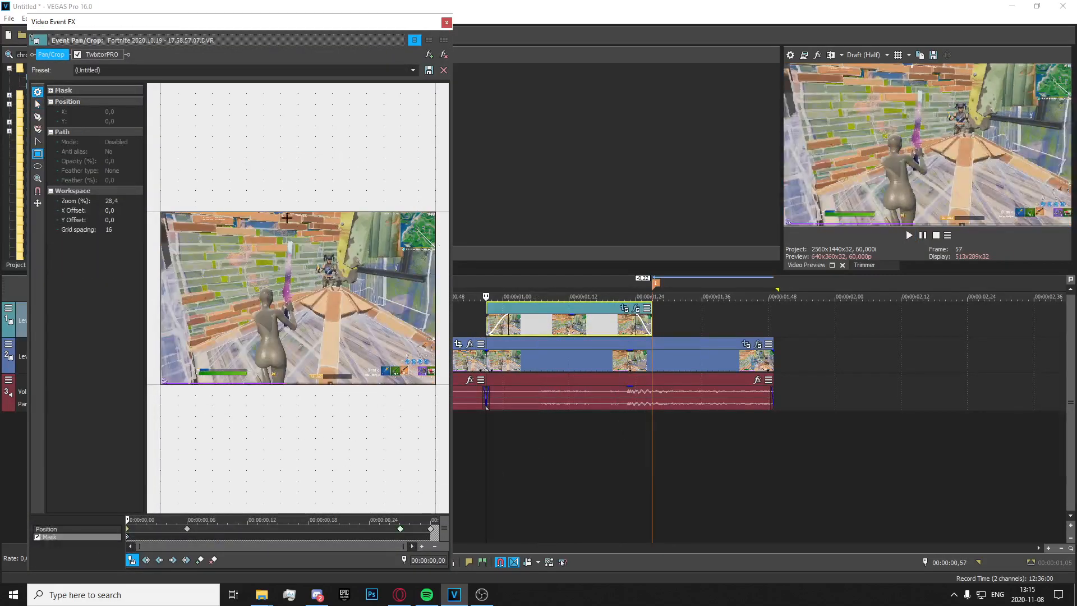
{"action": "mouse_move", "coordinate": [307, 172]}
{"action": "left_mouse_down"}
{"action": "mouse_move", "coordinate": [356, 440]}
{"action": "mouse_move", "coordinate": [344, 457]}
{"action": "mouse_move", "coordinate": [343, 447]}
{"action": "left_mouse_up"}
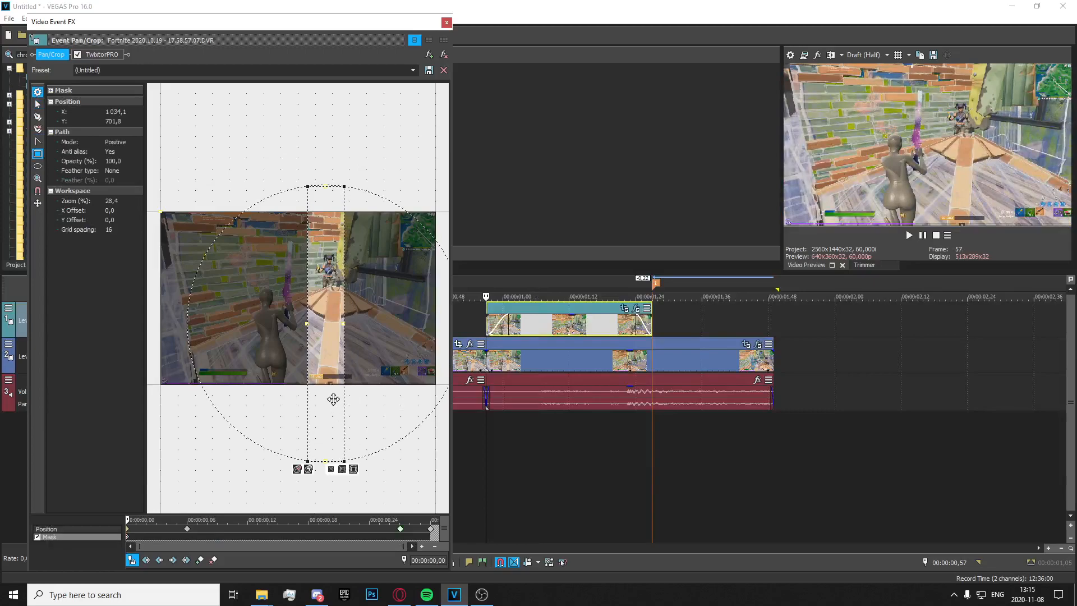
Tilt and reposition the mask into a slanted strip over the enemy, and check it across the first few frames.
{"action": "left_click_drag", "start_coordinate": [358, 317], "coordinate": [364, 312]}
{"action": "mouse_move", "coordinate": [356, 274]}
{"action": "left_mouse_down"}
{"action": "mouse_move", "coordinate": [362, 281]}
{"action": "mouse_move", "coordinate": [357, 271]}
{"action": "left_mouse_up"}
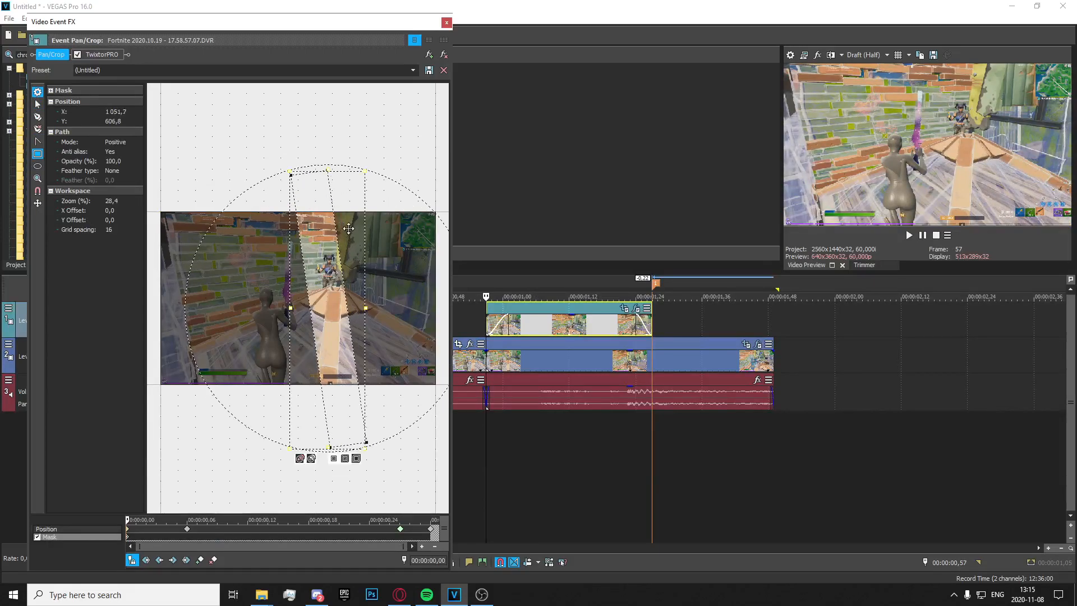
{"action": "left_click_drag", "start_coordinate": [286, 226], "coordinate": [308, 218]}
{"action": "left_click_drag", "start_coordinate": [329, 264], "coordinate": [325, 259]}
{"action": "left_click", "coordinate": [488, 323]}
{"action": "key", "text": "Right"}
{"action": "key", "text": "Right"}
{"action": "key", "text": "Right"}
{"action": "key", "text": "Right"}
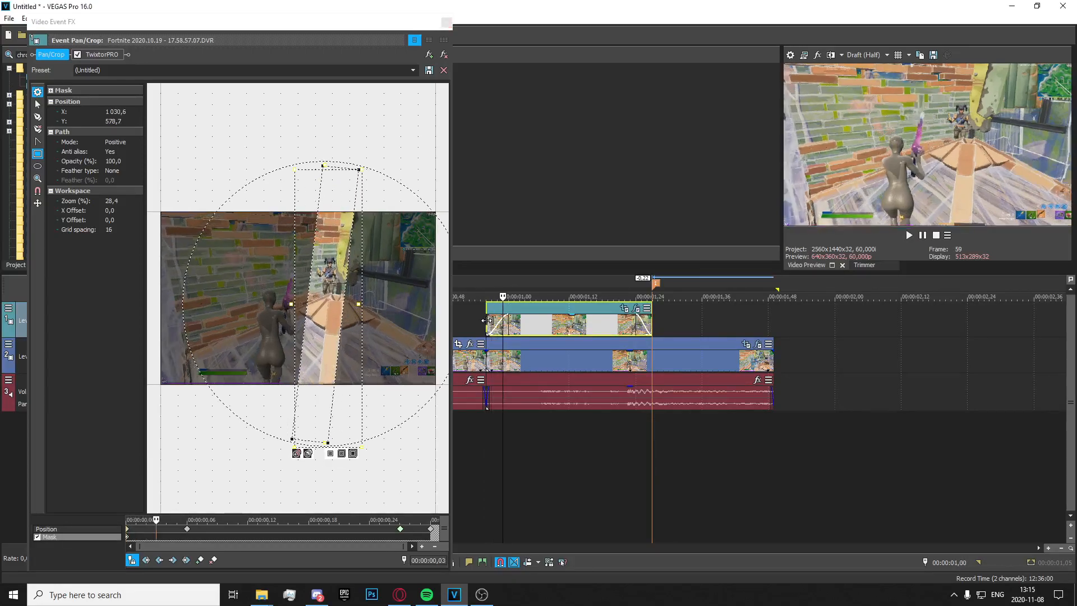
Examine the frames around 00:00:00,27 to find where the mask should open up before the shot.
{"action": "left_click", "coordinate": [402, 536]}
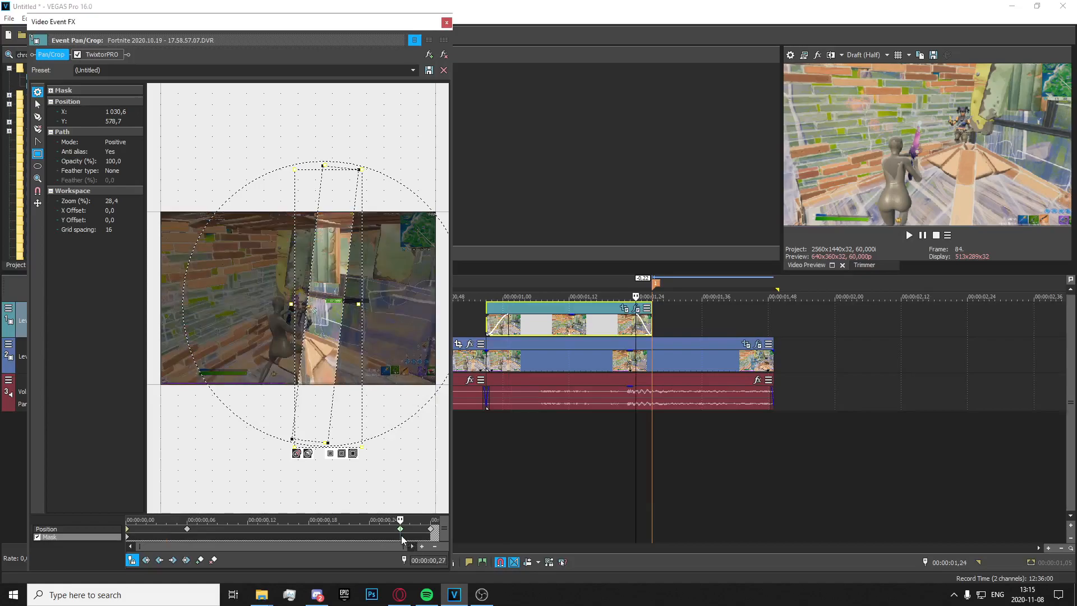
{"action": "key", "text": "Left"}
{"action": "key", "text": "Left"}
{"action": "key", "text": "Right"}
{"action": "key", "text": "Right"}
{"action": "key", "text": "Left"}
{"action": "key", "text": "Left"}
{"action": "key", "text": "Right"}
{"action": "key", "text": "Right"}
{"action": "key", "text": "Left"}
{"action": "key", "text": "Right"}
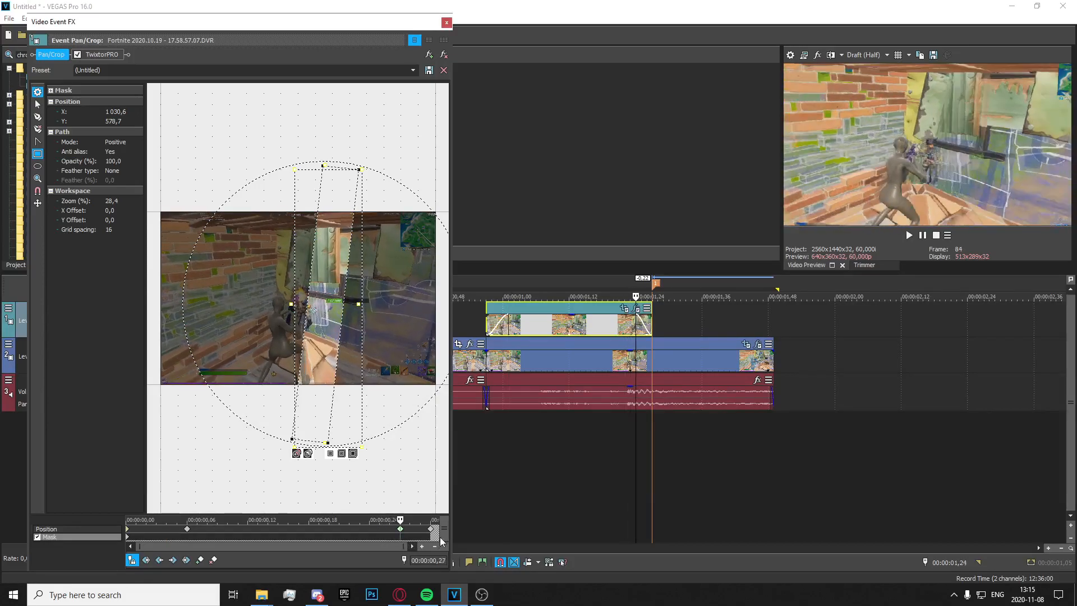
Widen and tilt the mask at 00:00:00,25 so the slanted strip grows to cover the frame.
{"action": "left_click", "coordinate": [428, 536]}
{"action": "key", "text": "Left"}
{"action": "key", "text": "Left"}
{"action": "key", "text": "Left"}
{"action": "key", "text": "Left"}
{"action": "key", "text": "Left"}
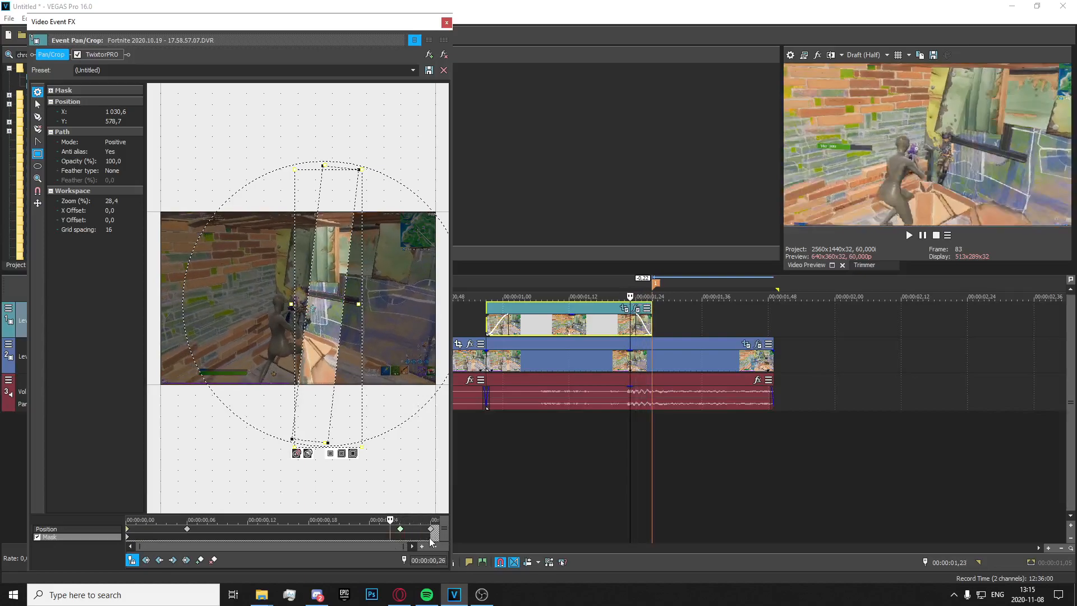
{"action": "left_click_drag", "start_coordinate": [359, 303], "coordinate": [537, 331]}
{"action": "left_click_drag", "start_coordinate": [421, 330], "coordinate": [221, 321]}
Examine the mask's widening animation in the middle and at the start of the duplicated clip, and close the effect window.
{"action": "left_click", "coordinate": [562, 332]}
{"action": "key", "text": "Right"}
{"action": "key", "text": "Right"}
{"action": "key", "text": "Right"}
{"action": "key", "text": "Right"}
{"action": "key", "text": "Right"}
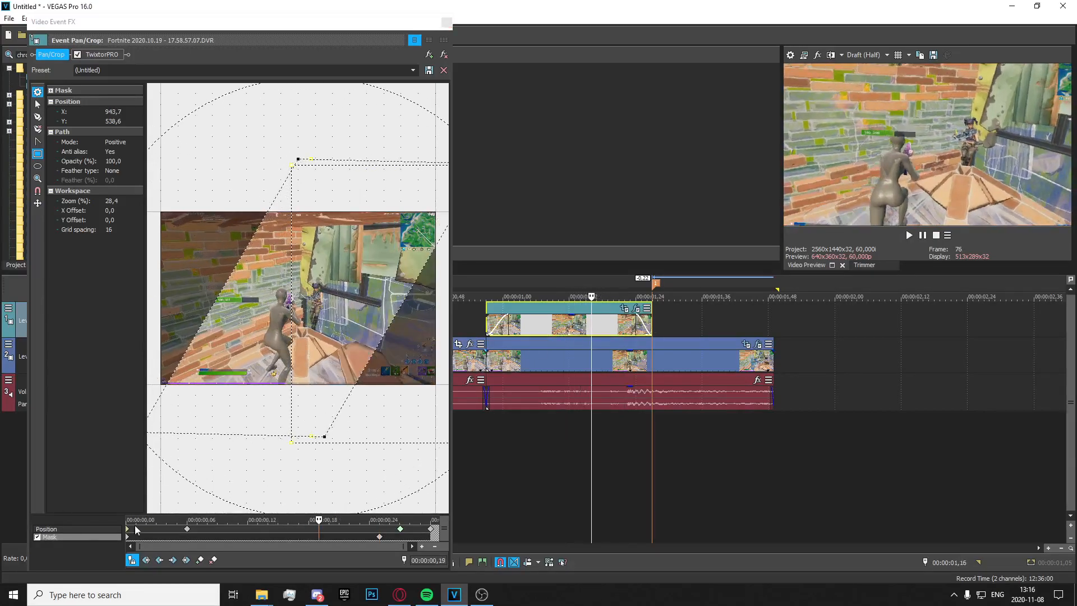
{"action": "left_click", "coordinate": [486, 327]}
{"action": "key", "text": "Right"}
{"action": "key", "text": "Right"}
{"action": "key", "text": "Right"}
{"action": "key", "text": "Right"}
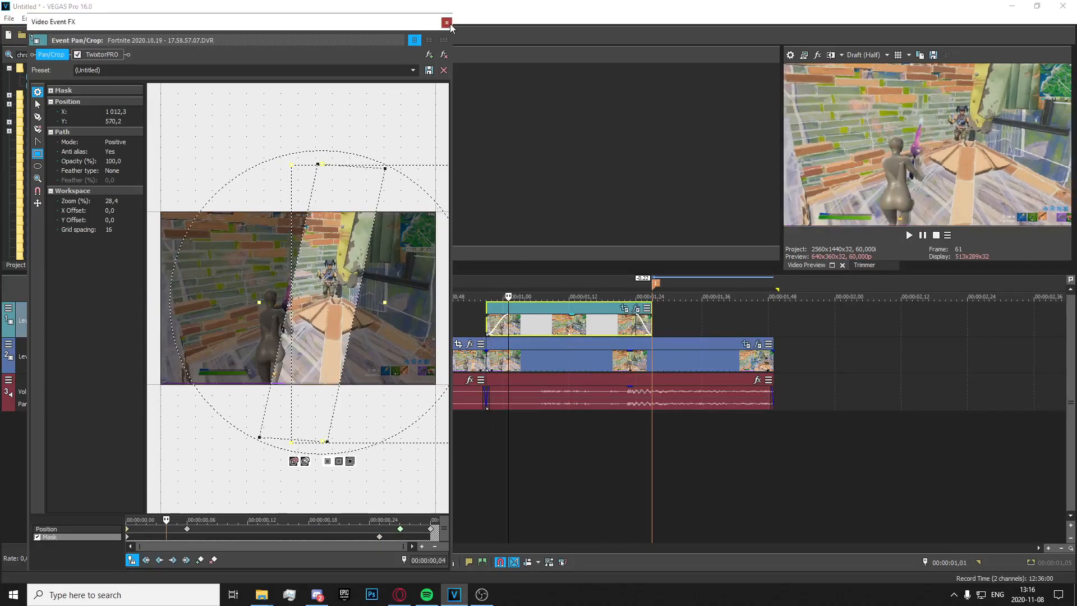
{"action": "left_click", "coordinate": [447, 23]}
Search the video effects for "blur" and apply the default S_Blur preset to the original second clip on the lower video track.
{"action": "left_click", "coordinate": [59, 54]}
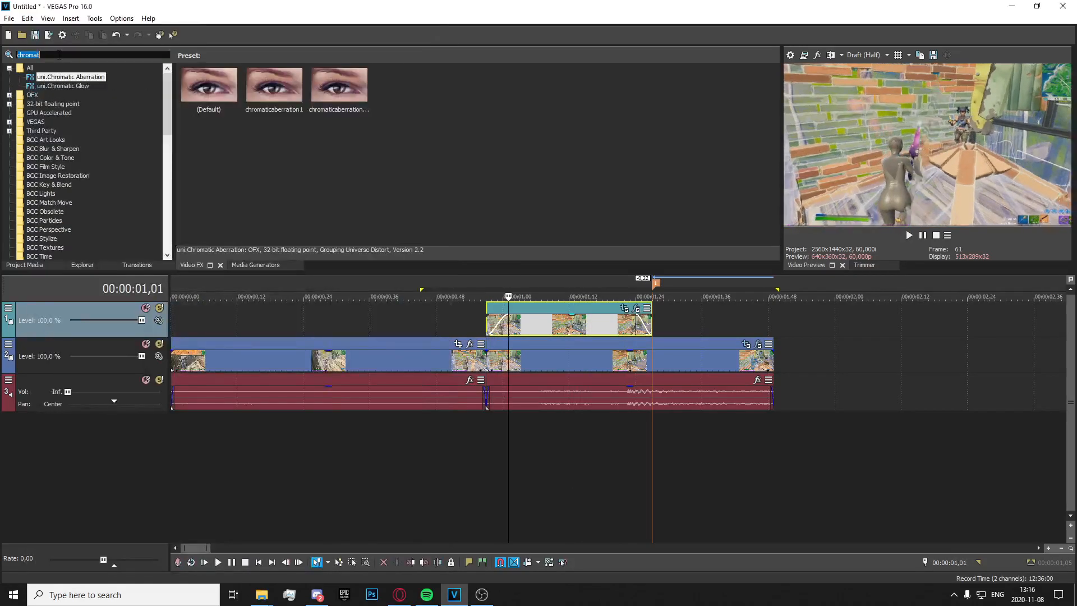
{"action": "type", "text": "blur"}
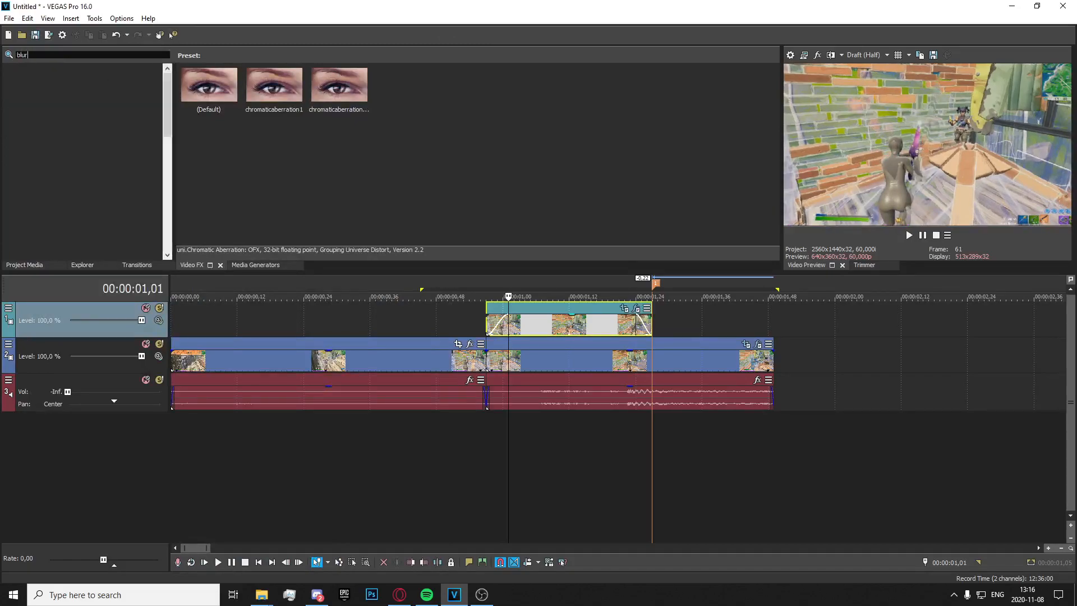
{"action": "scroll", "coordinate": [45, 157], "scroll_direction": "down", "scroll_amount": 5}
{"action": "left_click_drag", "start_coordinate": [45, 221], "coordinate": [243, 119]}
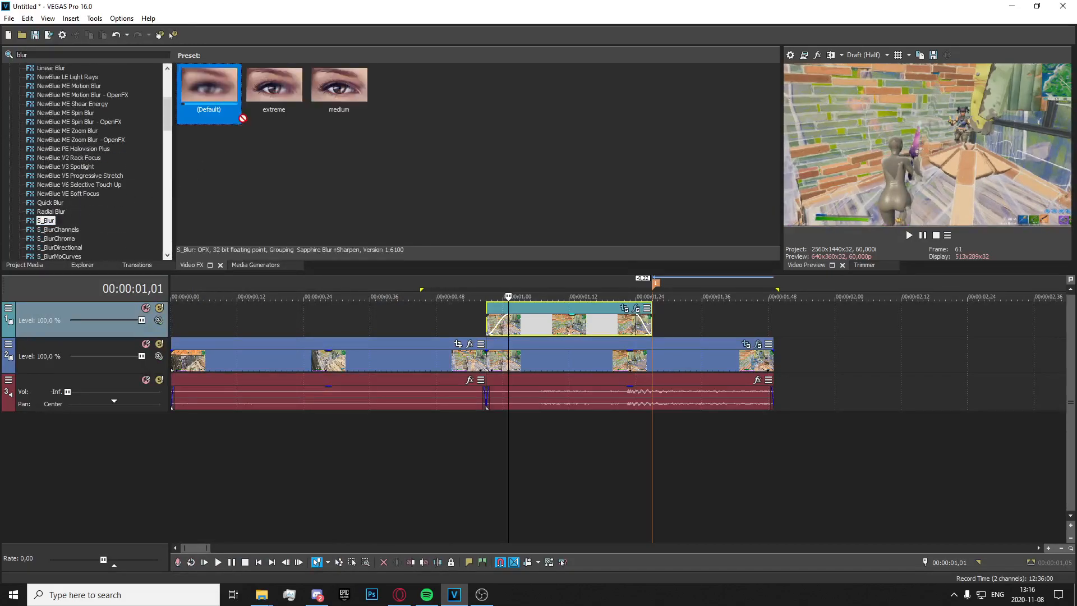
{"action": "left_click_drag", "start_coordinate": [532, 357], "coordinate": [531, 357]}
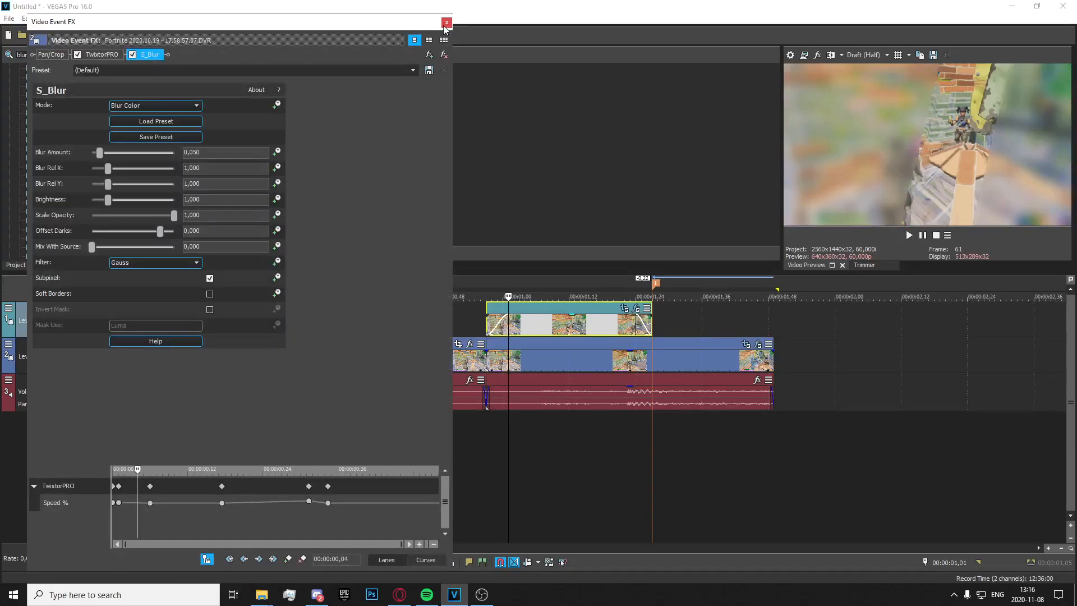
{"action": "left_click", "coordinate": [446, 22]}
Search the effects for "dropsha" and apply S_DropShadow to the masked duplicate clip, keeping its default settings.
{"action": "double_click", "coordinate": [79, 55]}
{"action": "type", "text": "dropsha"}
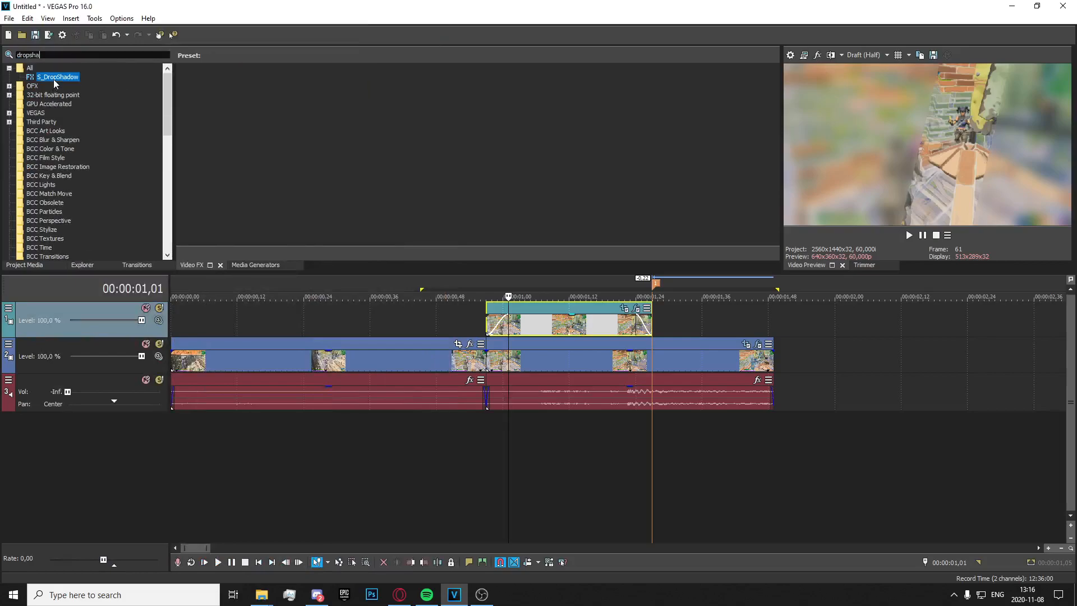
{"action": "left_click_drag", "start_coordinate": [54, 81], "coordinate": [529, 325]}
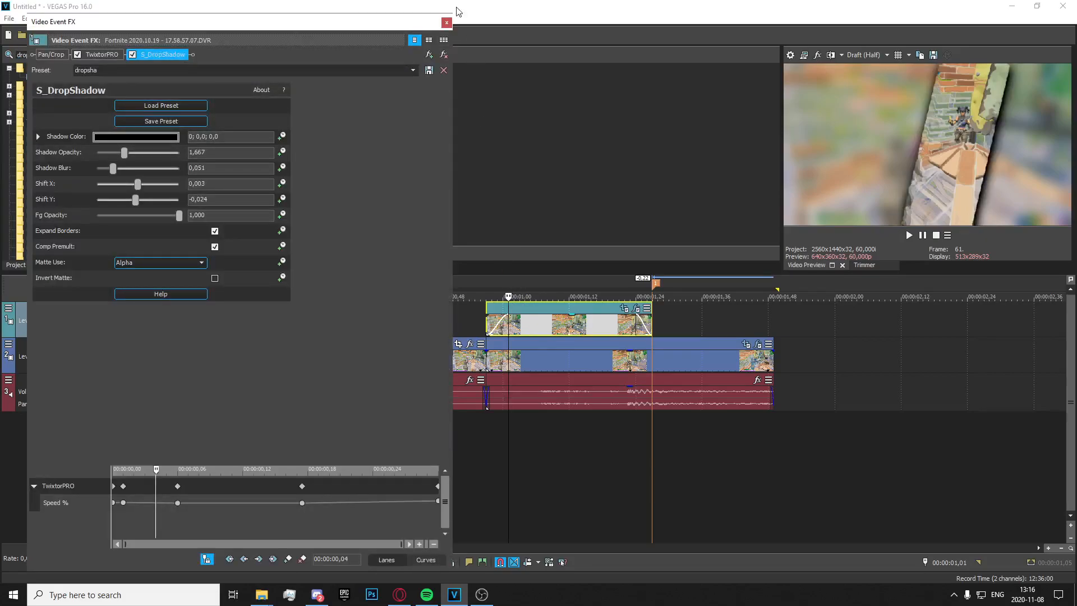
{"action": "left_click", "coordinate": [446, 22]}
Search the effects for "chromat" and apply the default uni.Chromatic Aberration preset to the masked duplicate clip.
{"action": "type", "text": "chromat"}
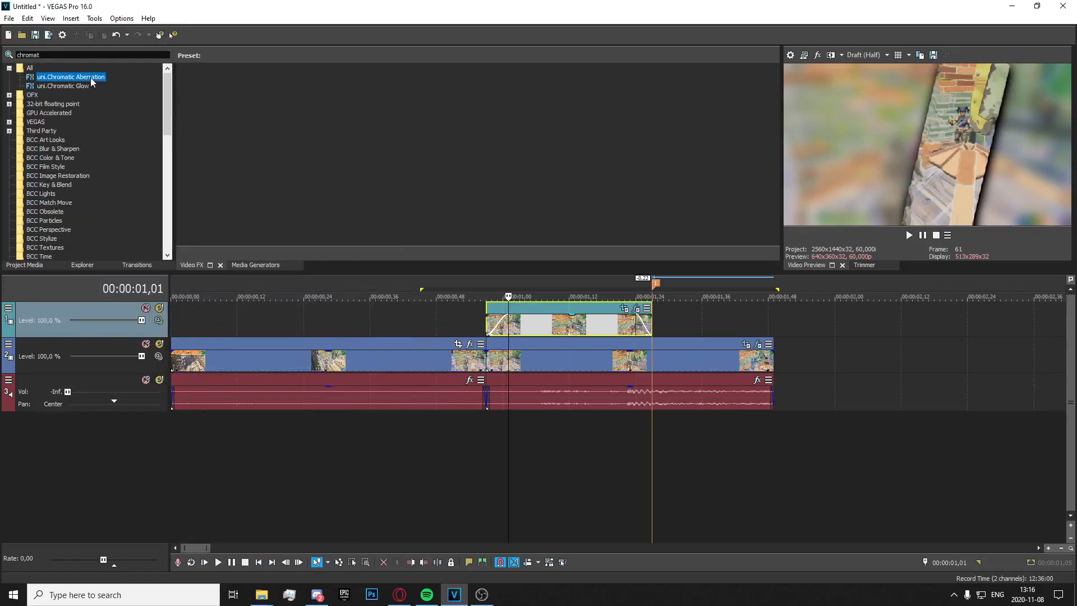
{"action": "left_click", "coordinate": [211, 92]}
{"action": "left_click_drag", "start_coordinate": [211, 93], "coordinate": [523, 328]}
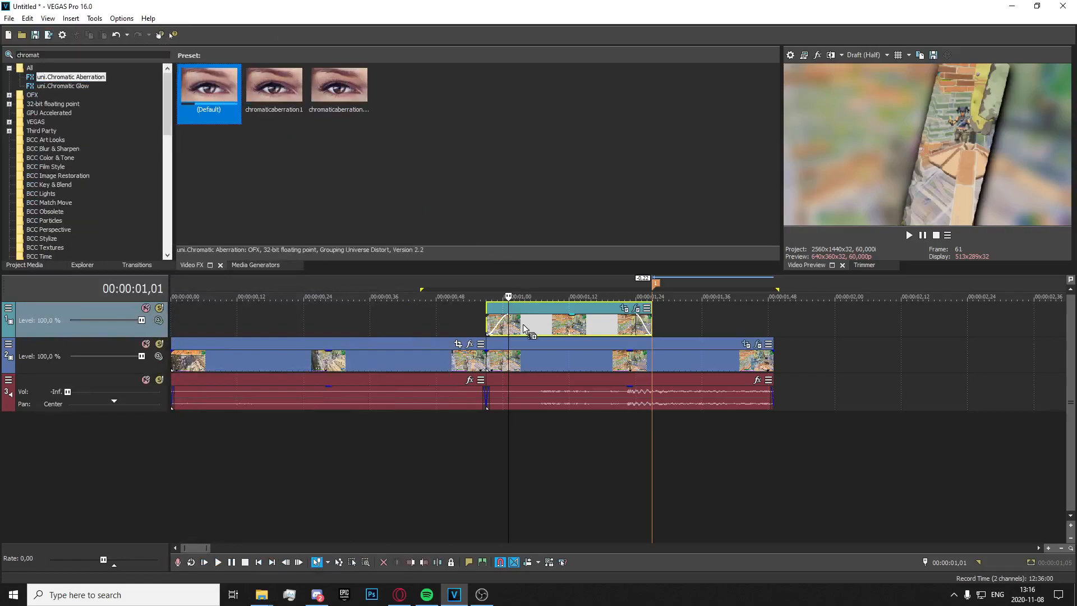
{"action": "left_click", "coordinate": [446, 23]}
Review the masked clip frame by frame from its start, checking the mask, blur, shadow and chromatic aberration.
{"action": "left_click", "coordinate": [489, 328]}
{"action": "key", "text": "Right"}
{"action": "key", "text": "Right"}
{"action": "key", "text": "Right"}
{"action": "key", "text": "Right"}
{"action": "key", "text": "Right"}
{"action": "key", "text": "Right"}
{"action": "key", "text": "Right"}
{"action": "key", "text": "Right"}
{"action": "key", "text": "Right"}
{"action": "key", "text": "Right"}
{"action": "key", "text": "Right"}
{"action": "key", "text": "Right"}
{"action": "key", "text": "Right"}
{"action": "key", "text": "Right"}
{"action": "key", "text": "Right"}
{"action": "key", "text": "Right"}
{"action": "key", "text": "Right"}
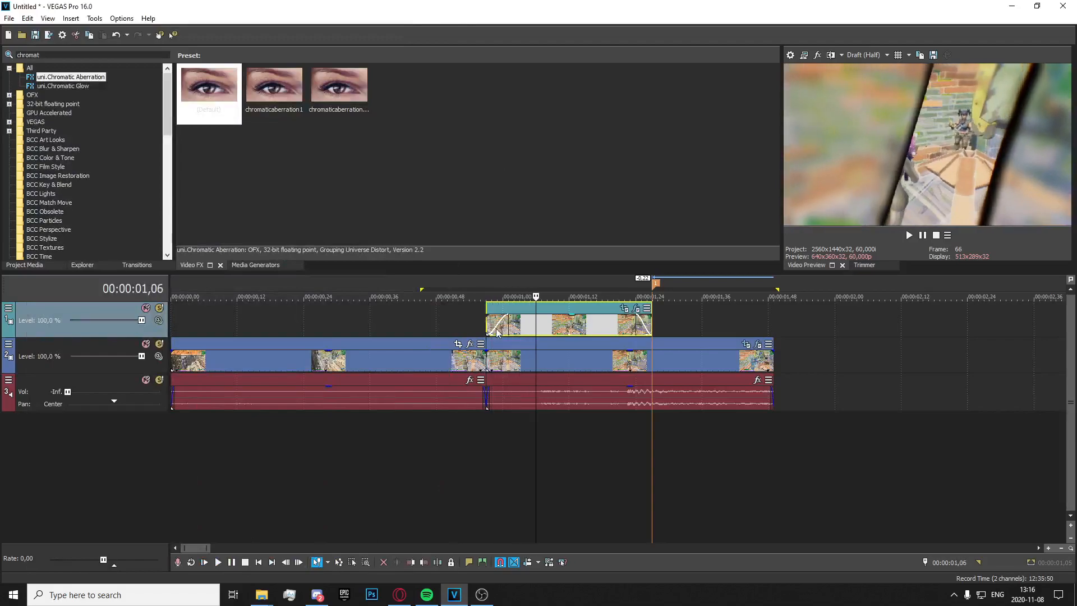
{"action": "key", "text": "Right"}
{"action": "key", "text": "Right"}
{"action": "key", "text": "Right"}
{"action": "key", "text": "Right"}
{"action": "key", "text": "Right"}
{"action": "key", "text": "Right"}
{"action": "key", "text": "Right"}
{"action": "key", "text": "Right"}
{"action": "key", "text": "Right"}
{"action": "key", "text": "Right"}
{"action": "key", "text": "Right"}
{"action": "key", "text": "Right"}
{"action": "key", "text": "Right"}
{"action": "key", "text": "Right"}
{"action": "key", "text": "Right"}
{"action": "key", "text": "Right"}
{"action": "key", "text": "Right"}
{"action": "key", "text": "Right"}
{"action": "key", "text": "Right"}
{"action": "key", "text": "Right"}
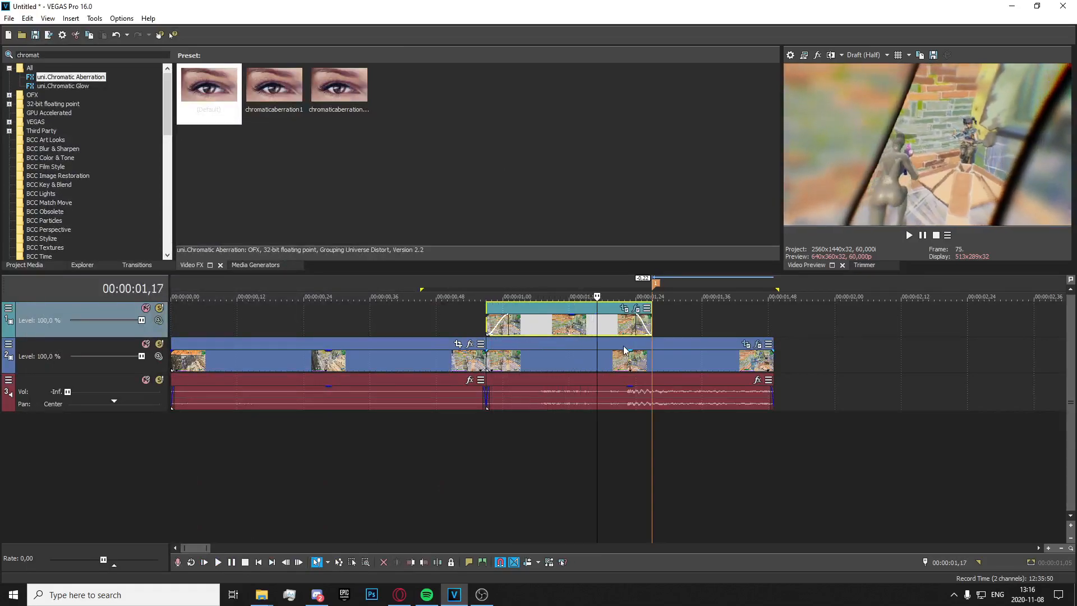
Loop playback from 00:00:00,45 to just past the second clip's end and review the masked blur section.
{"action": "key", "text": "Right"}
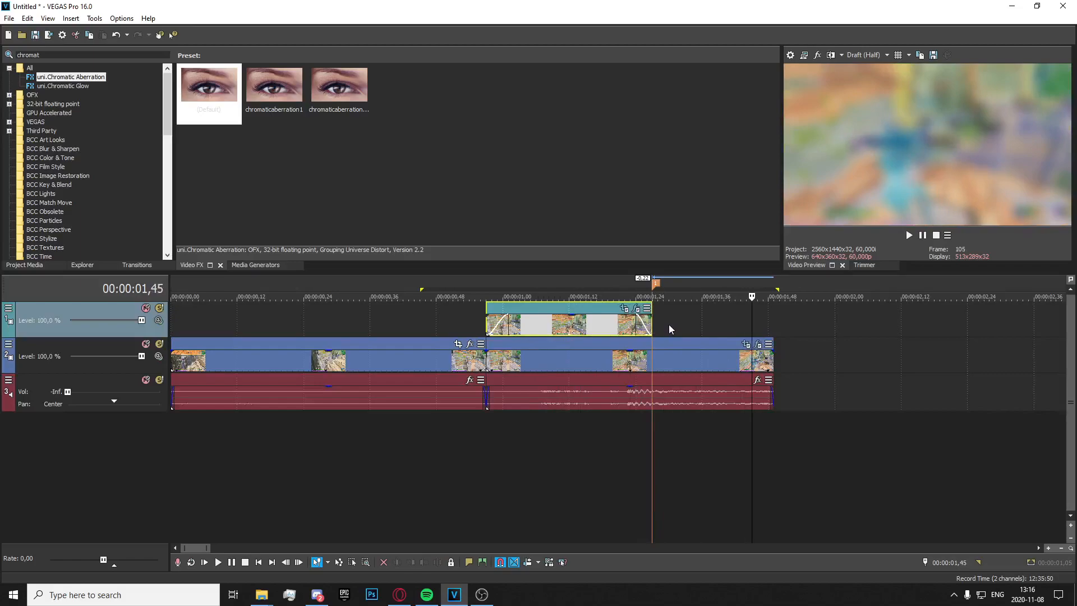
{"action": "left_click_drag", "start_coordinate": [790, 325], "coordinate": [416, 312]}
{"action": "left_click", "coordinate": [421, 311]}
{"action": "key", "text": "space"}
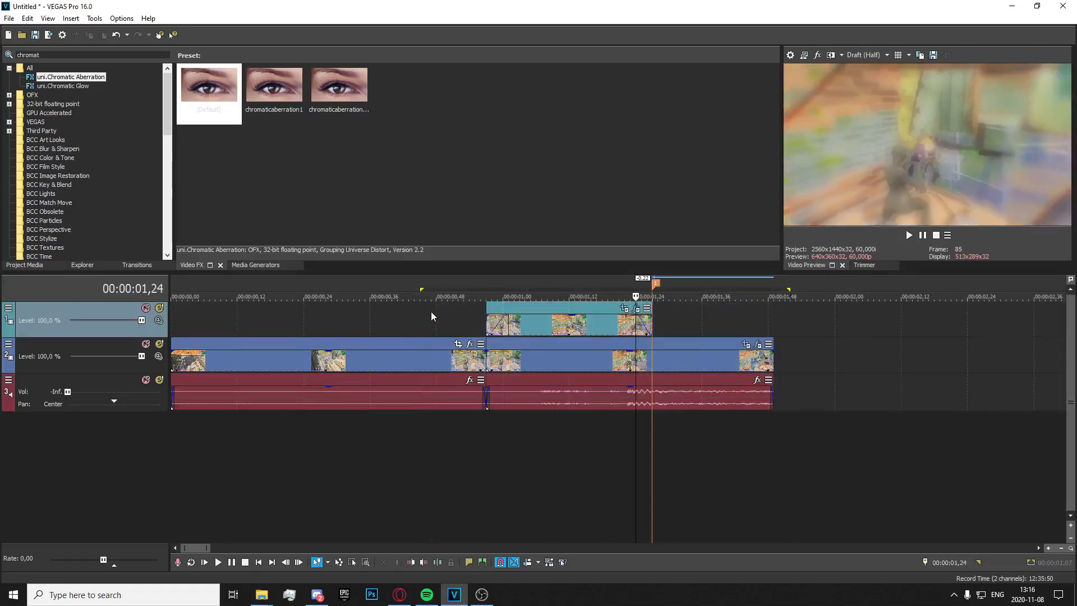
{"action": "key", "text": "space"}
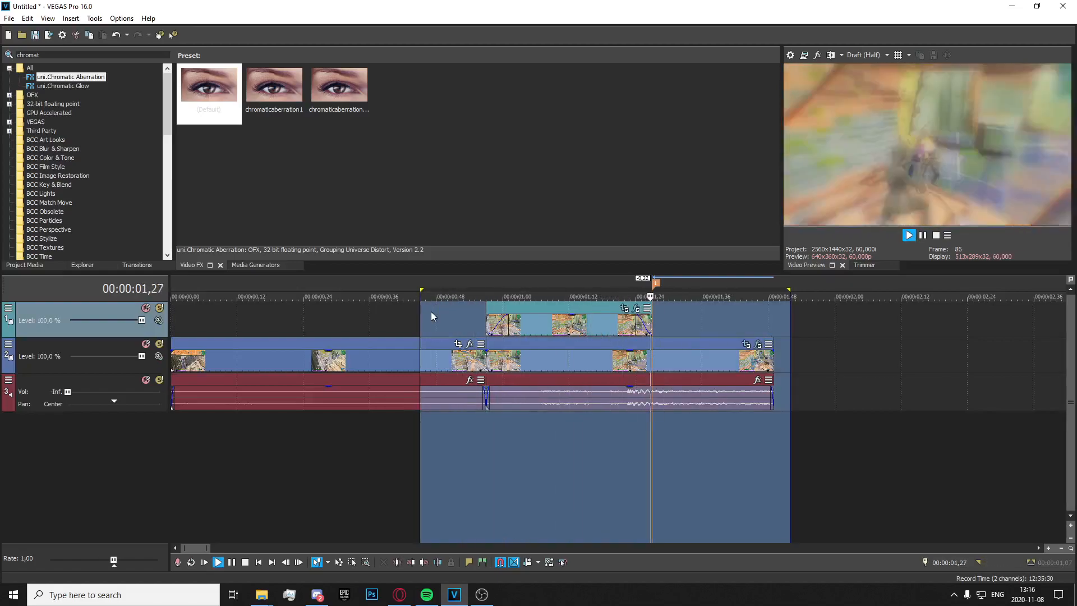
{"action": "key", "text": "space"}
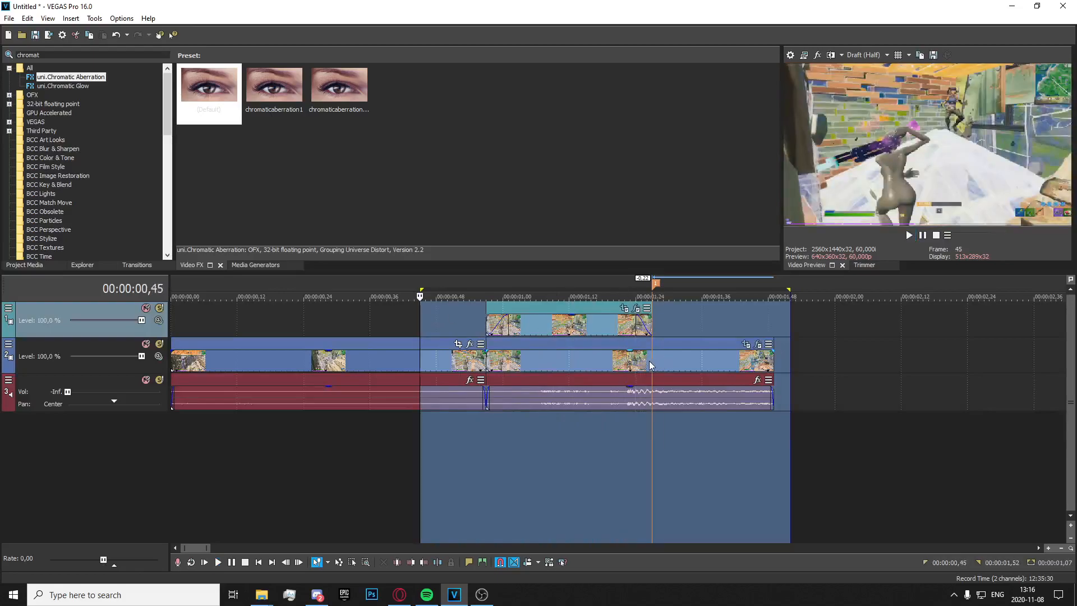
Animate the lower second clip's S_Blur Blur Amount from 0,000 at its start to 0,020 at 00:00:00,04.
{"action": "left_click", "coordinate": [758, 344]}
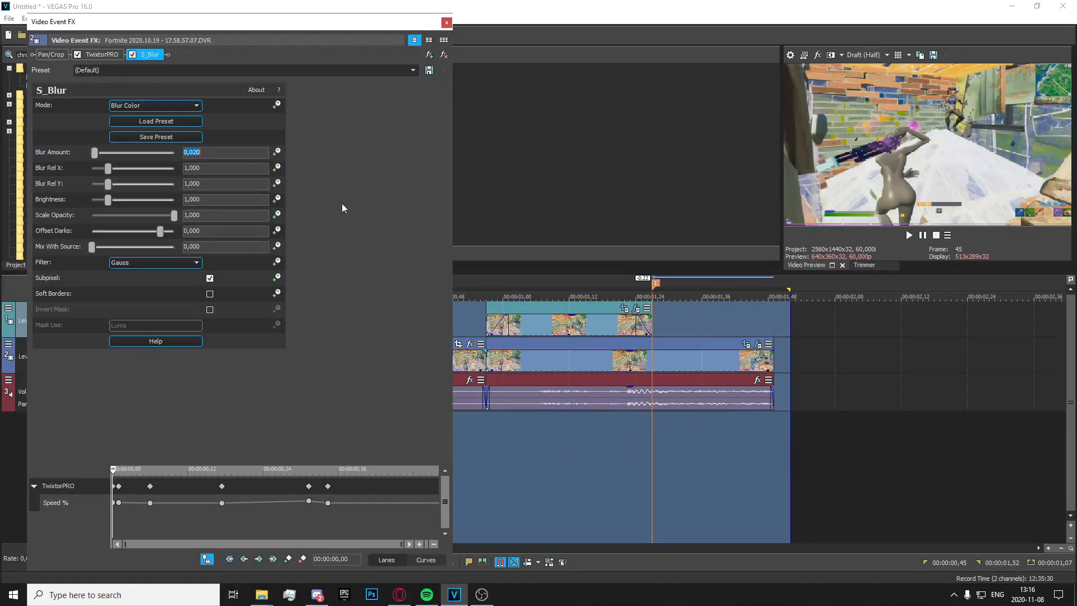
{"action": "left_click", "coordinate": [276, 152]}
{"action": "left_click", "coordinate": [509, 368]}
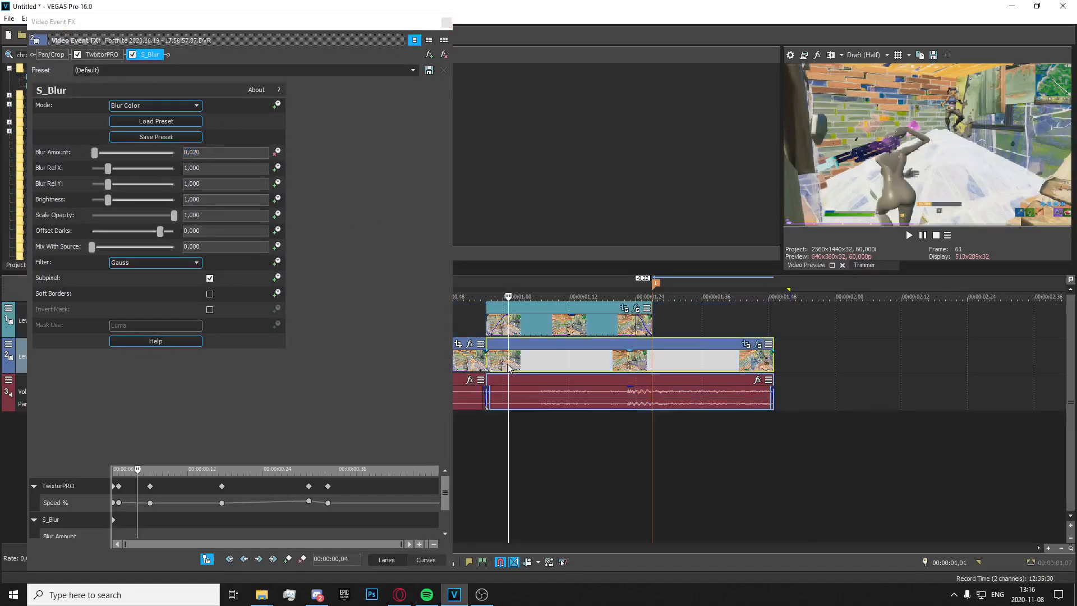
{"action": "left_click", "coordinate": [287, 559]}
{"action": "left_click_drag", "start_coordinate": [445, 501], "coordinate": [444, 530]}
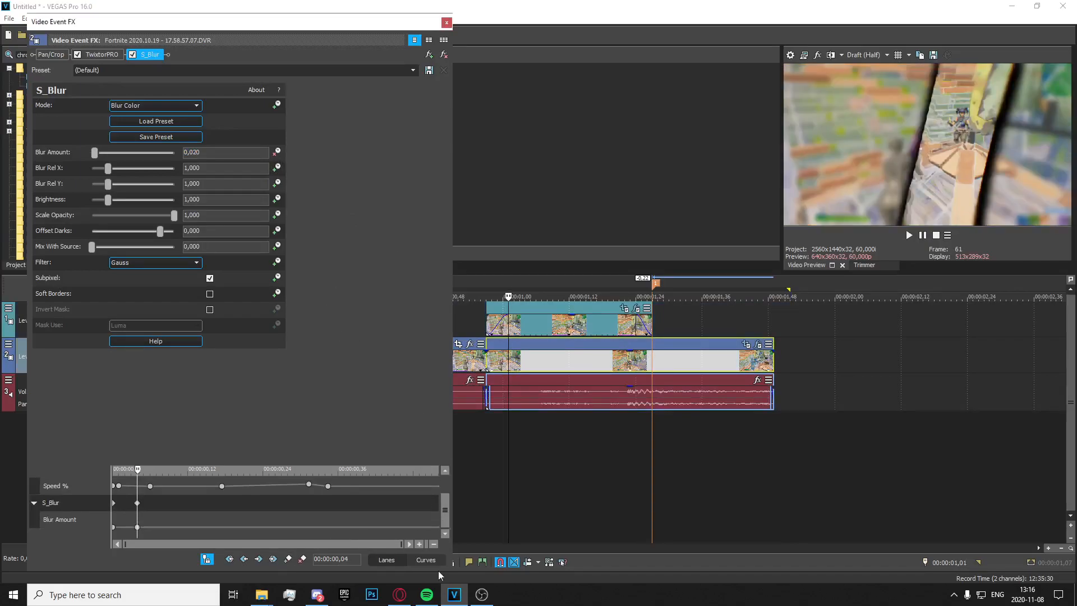
{"action": "left_click", "coordinate": [114, 526]}
{"action": "double_click", "coordinate": [114, 526]}
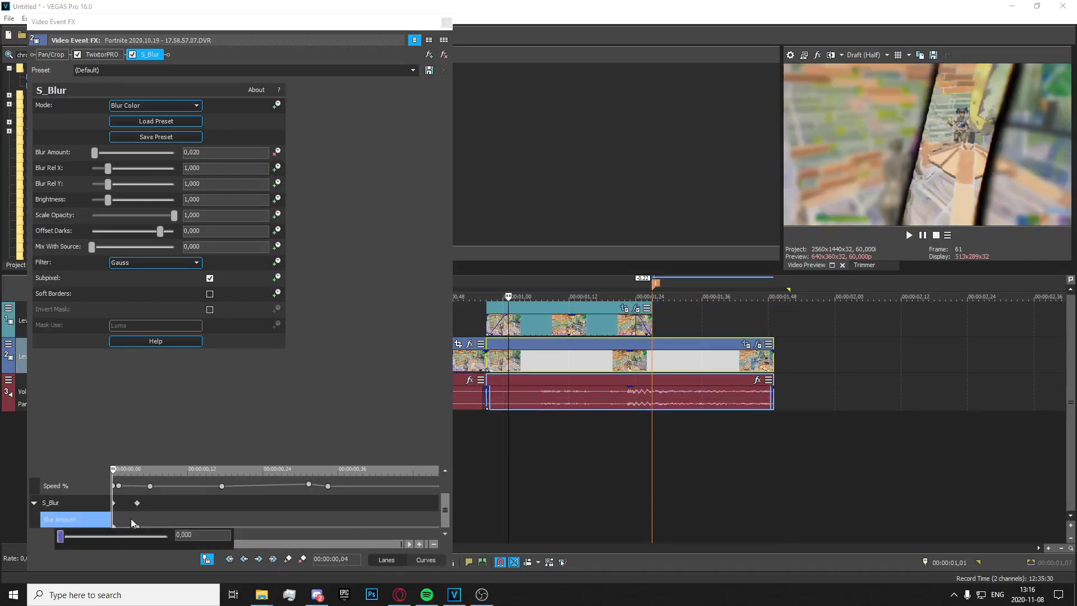
Add a Blur Amount keyframe holding 0,020 at 00:00:00,27 and one set to 0,000 at 00:00:00,30.
{"action": "left_click", "coordinate": [635, 366]}
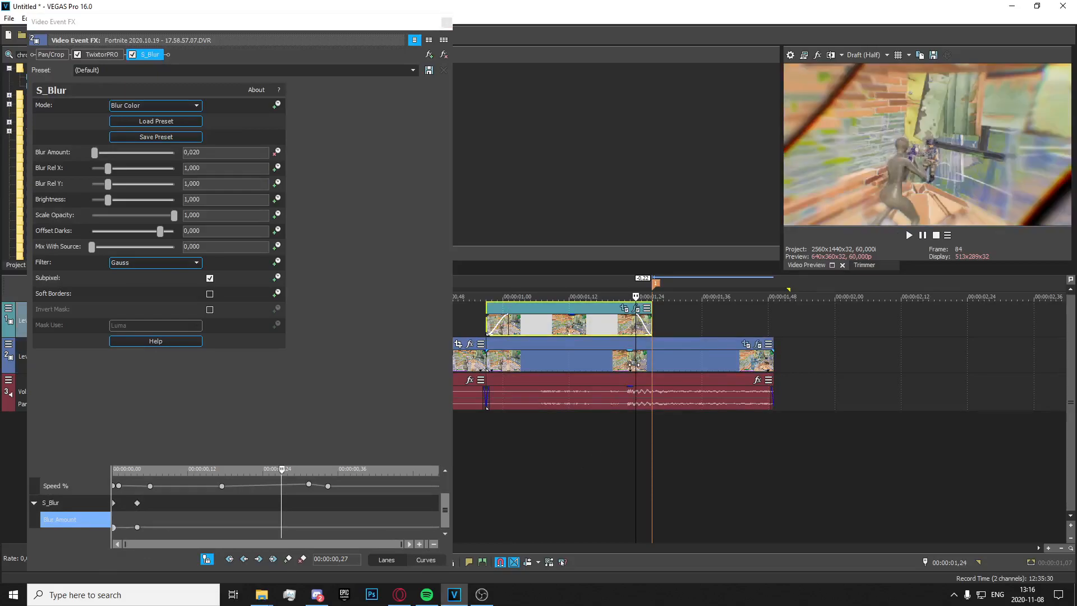
{"action": "left_click", "coordinate": [287, 559]}
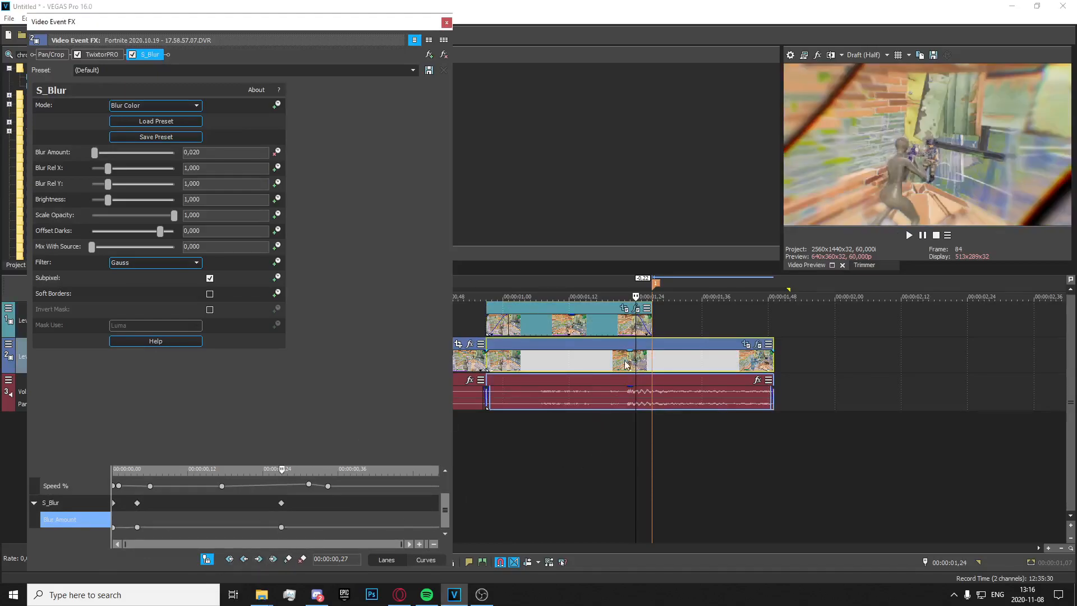
{"action": "left_click", "coordinate": [654, 365]}
{"action": "left_click", "coordinate": [88, 153]}
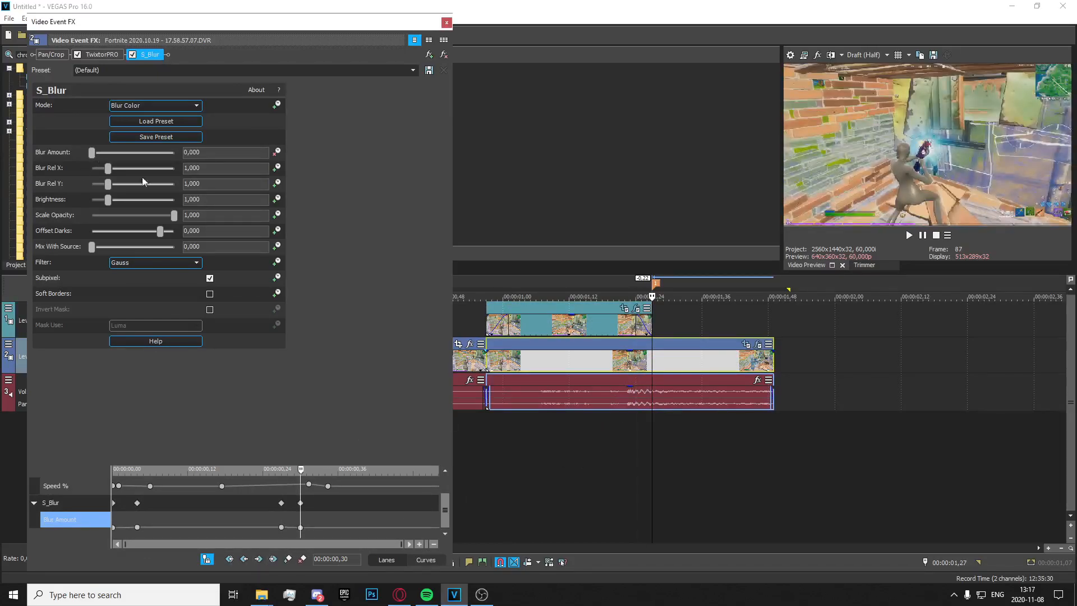
{"action": "left_click", "coordinate": [439, 23]}
Play back the section from 00:00:00,45 to check the blur fading in and out behind the masked clip.
{"action": "key", "text": "space"}
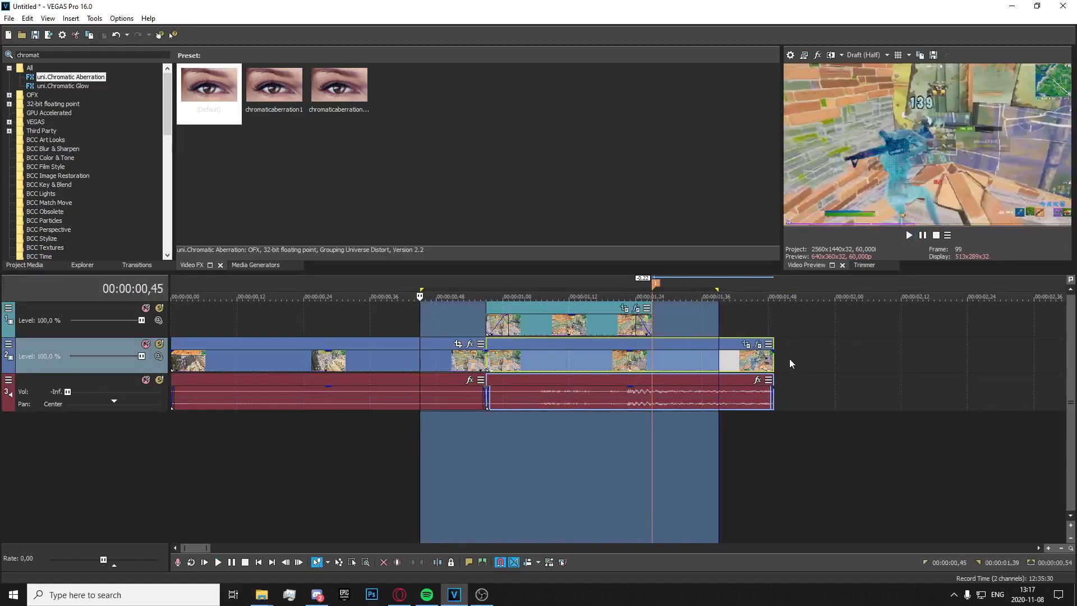
{"action": "key", "text": "space"}
{"action": "key", "text": "space"}
{"action": "left_click", "coordinate": [541, 468]}
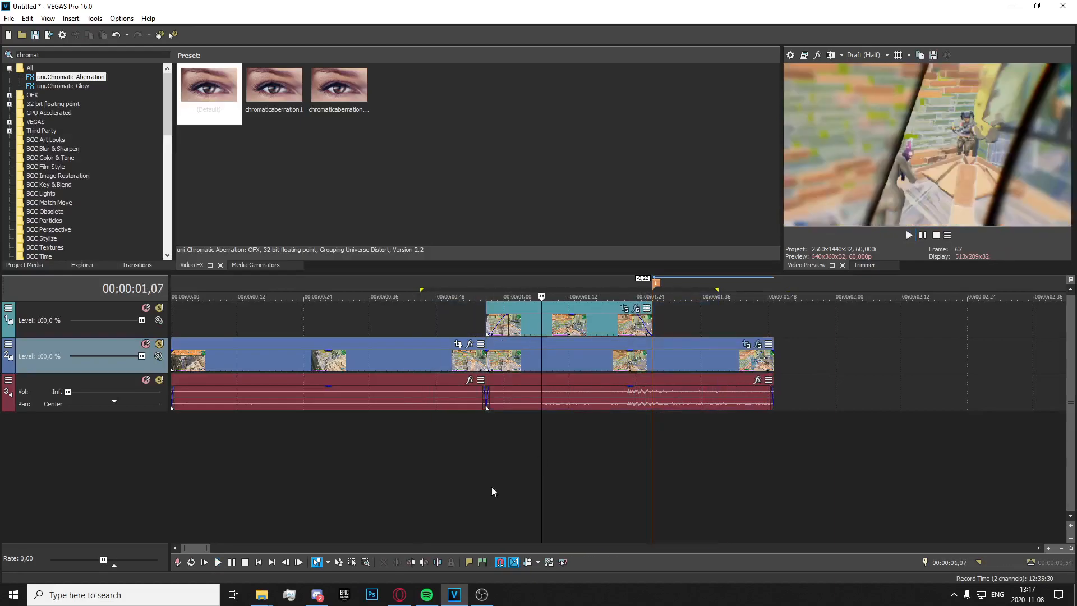
Search the effects for "magic" and apply the Magic Bullet Looks preset fefe to the masked clip and the second clip below it.
{"action": "left_click", "coordinate": [88, 53]}
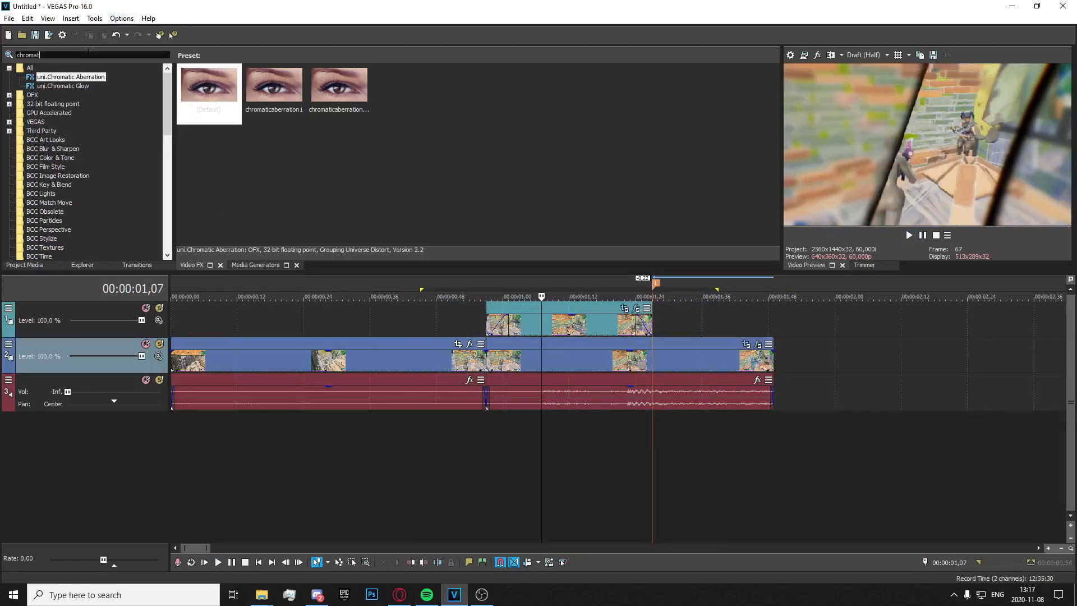
{"action": "type", "text": "magic"}
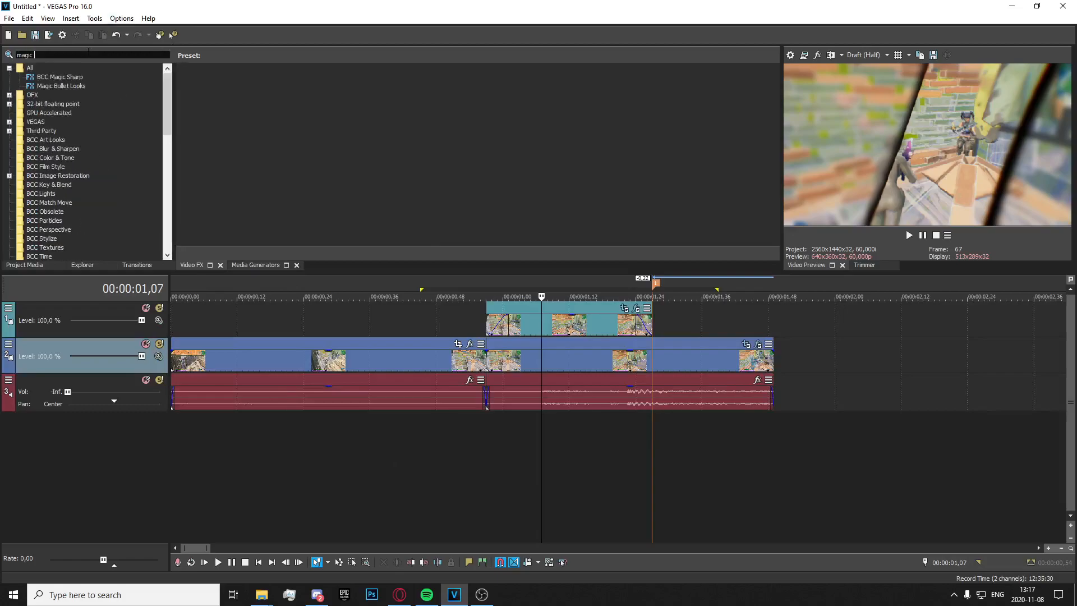
{"action": "left_click", "coordinate": [66, 86]}
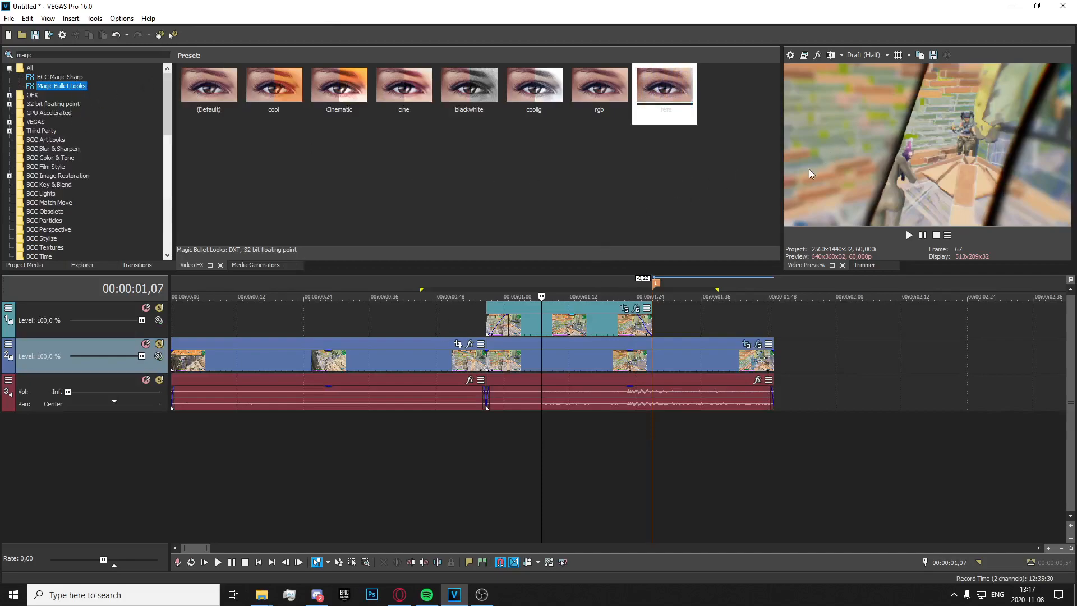
{"action": "left_click_drag", "start_coordinate": [664, 86], "coordinate": [579, 325]}
{"action": "left_click_drag", "start_coordinate": [665, 87], "coordinate": [587, 363]}
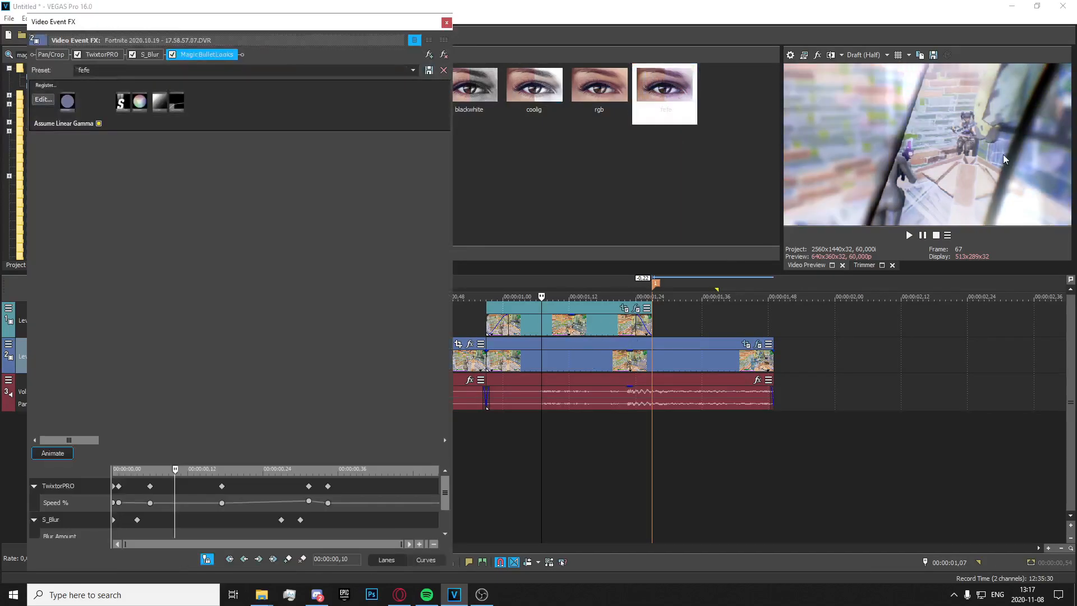
{"action": "left_click", "coordinate": [447, 22]}
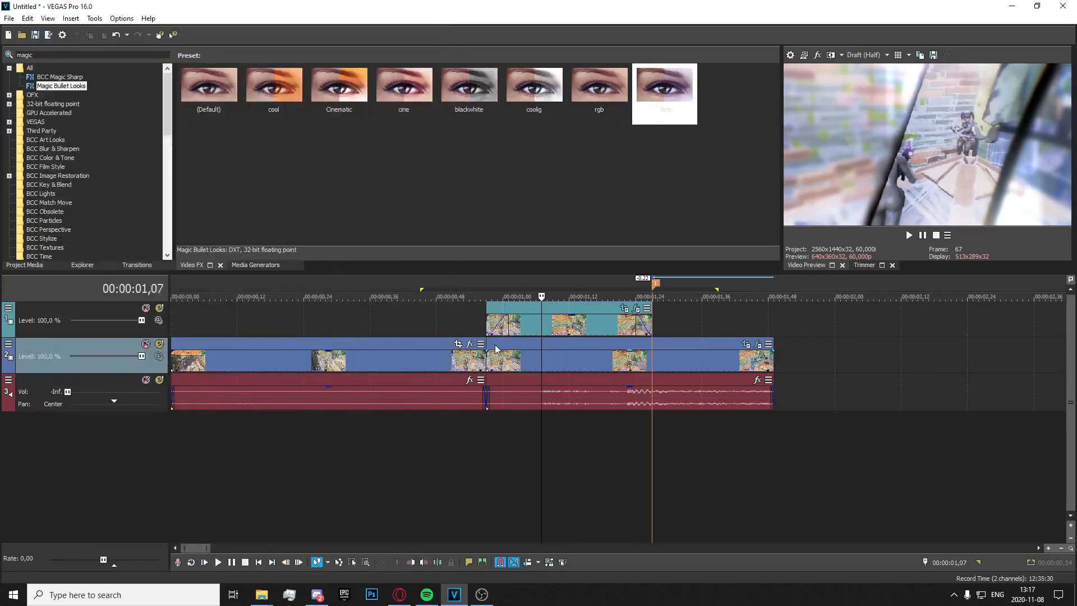
Play back from just before the masked clip to review the applied Magic Bullet Looks colour grade.
{"action": "left_click", "coordinate": [486, 324]}
{"action": "left_click", "coordinate": [480, 321]}
{"action": "key", "text": "space"}
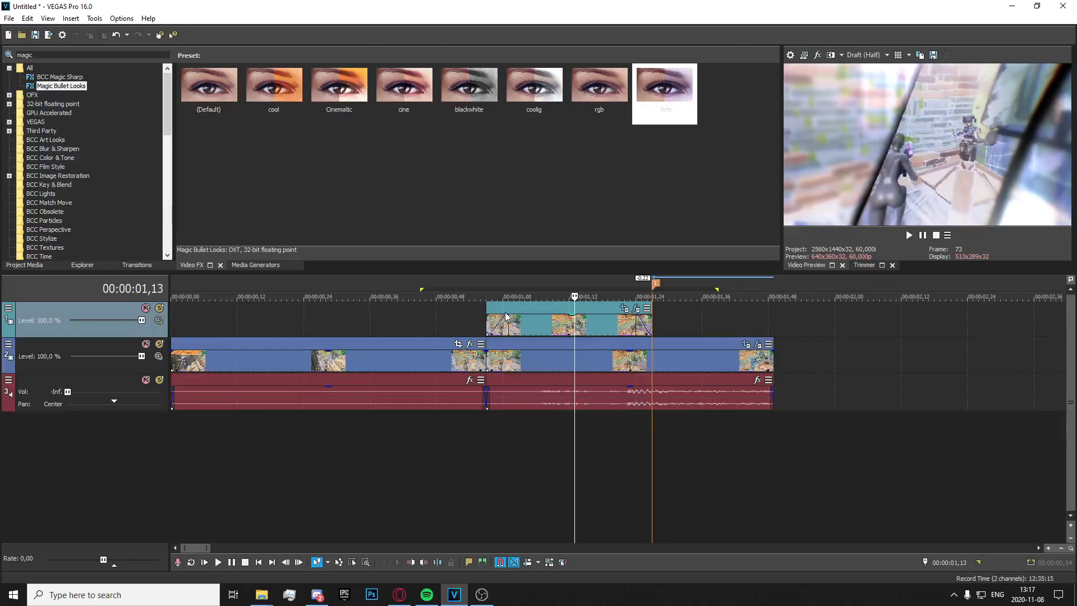
Try to animate Magic Bullet Looks on the masked clip with keyframes at its start and 00:00:00,04, adjusting Warm/Cool in the starting look.
{"action": "left_click", "coordinate": [507, 364]}
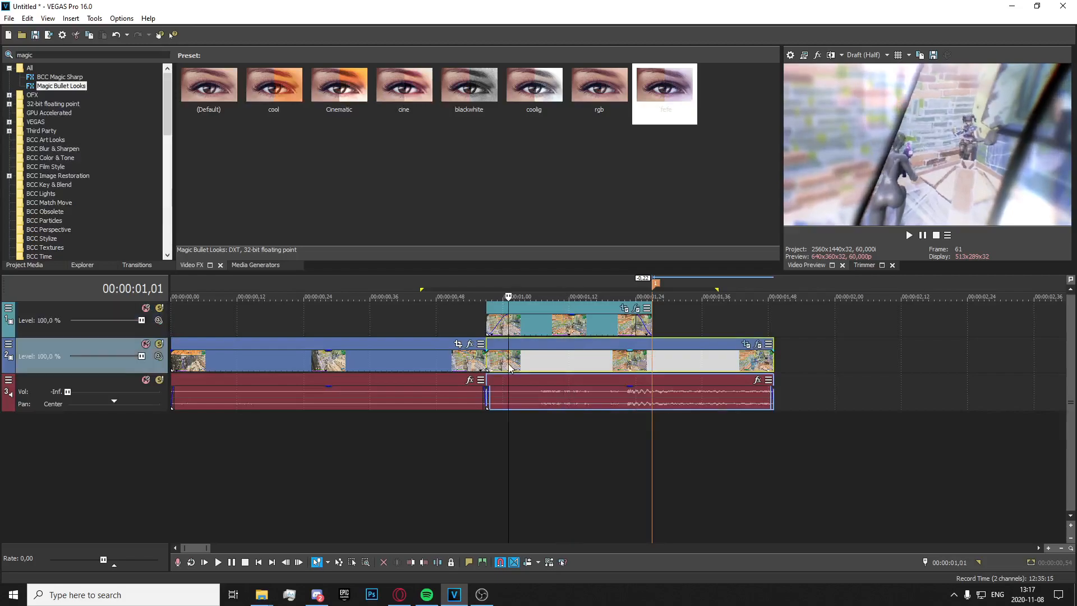
{"action": "left_click", "coordinate": [482, 336]}
{"action": "left_click", "coordinate": [503, 326]}
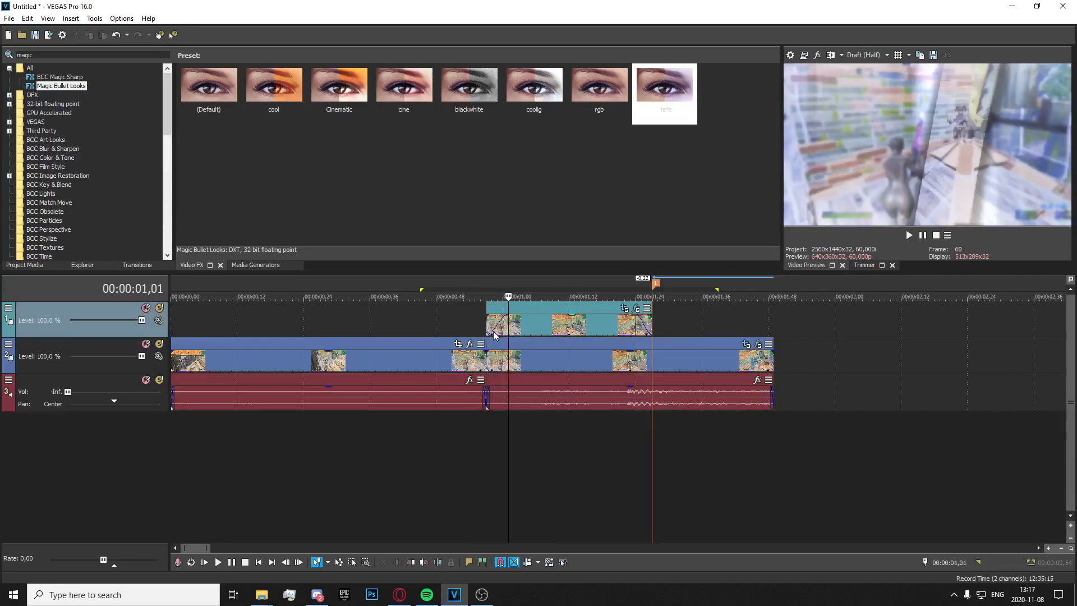
{"action": "left_click", "coordinate": [636, 308]}
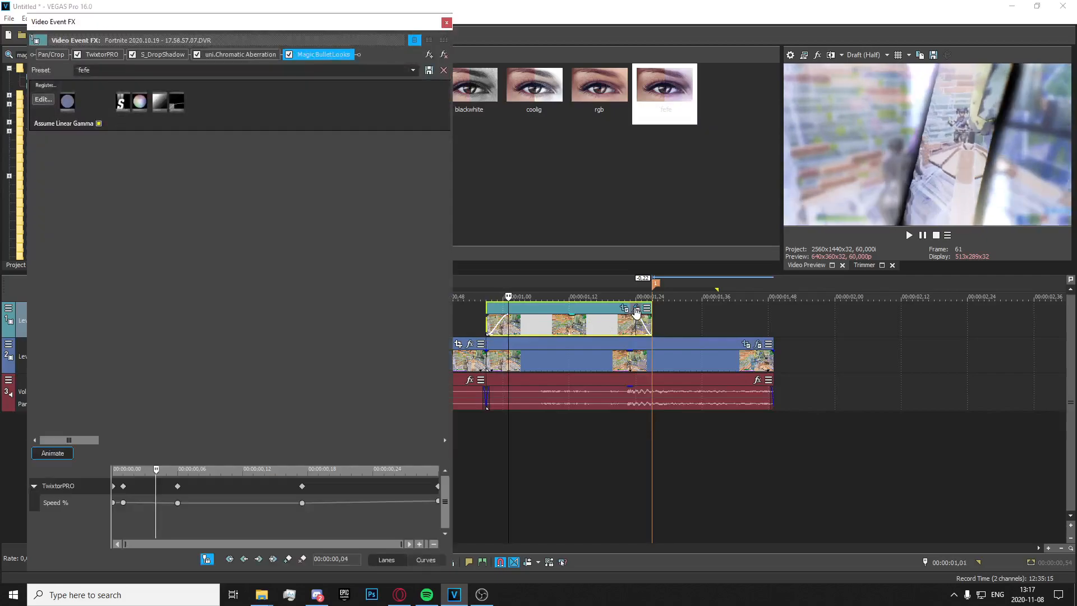
{"action": "left_click", "coordinate": [59, 453]}
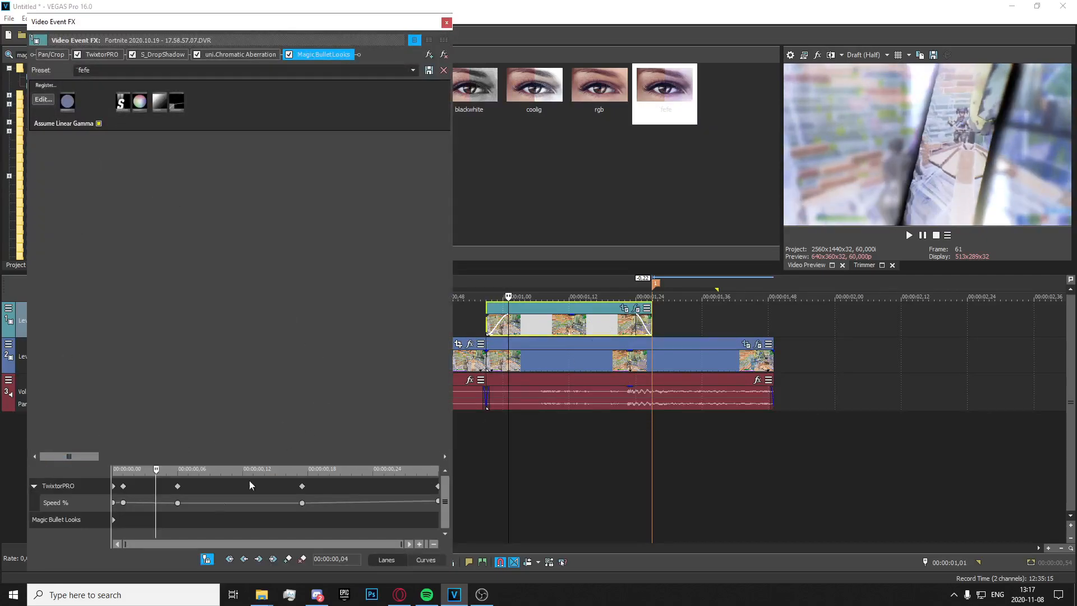
{"action": "left_click", "coordinate": [114, 521]}
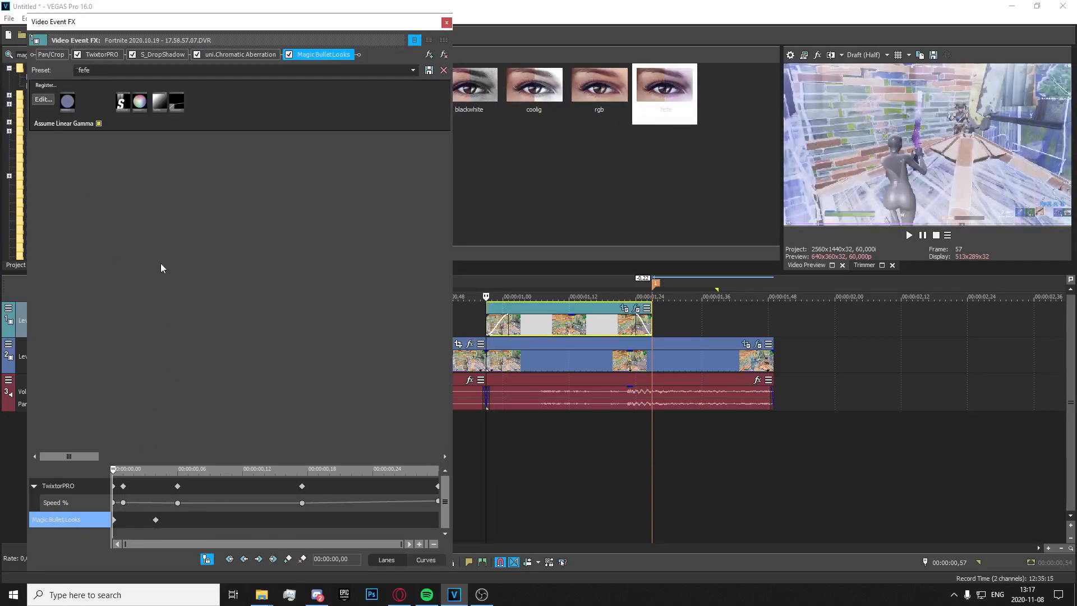
{"action": "left_click", "coordinate": [43, 99]}
{"action": "left_click", "coordinate": [308, 517]}
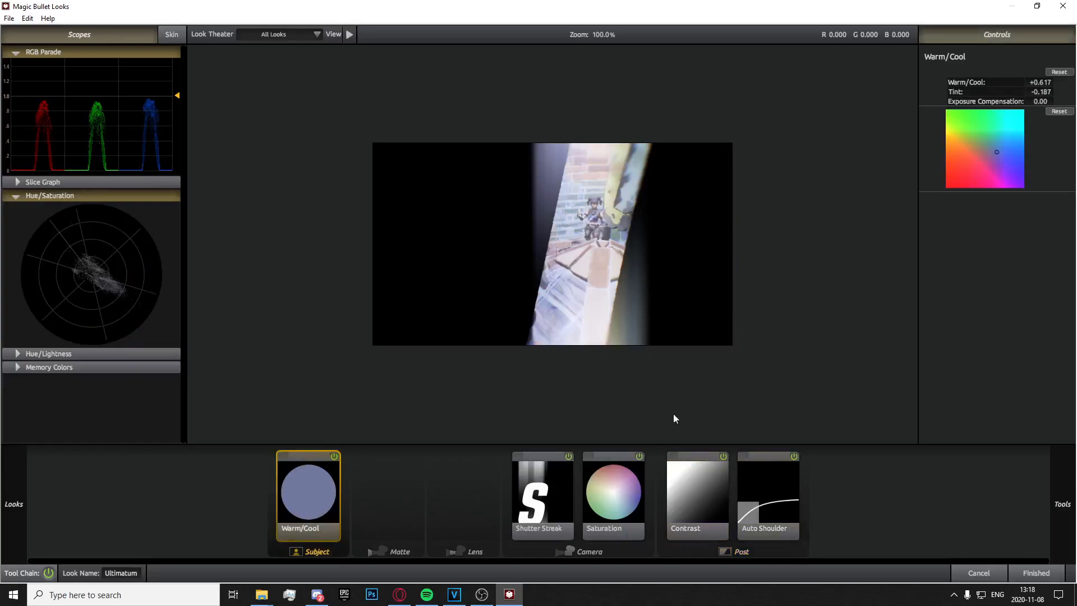
{"action": "mouse_move", "coordinate": [1040, 83]}
{"action": "left_mouse_down"}
{"action": "mouse_move", "coordinate": [1050, 82]}
{"action": "mouse_move", "coordinate": [1031, 83]}
{"action": "mouse_move", "coordinate": [1051, 93]}
{"action": "left_mouse_up"}
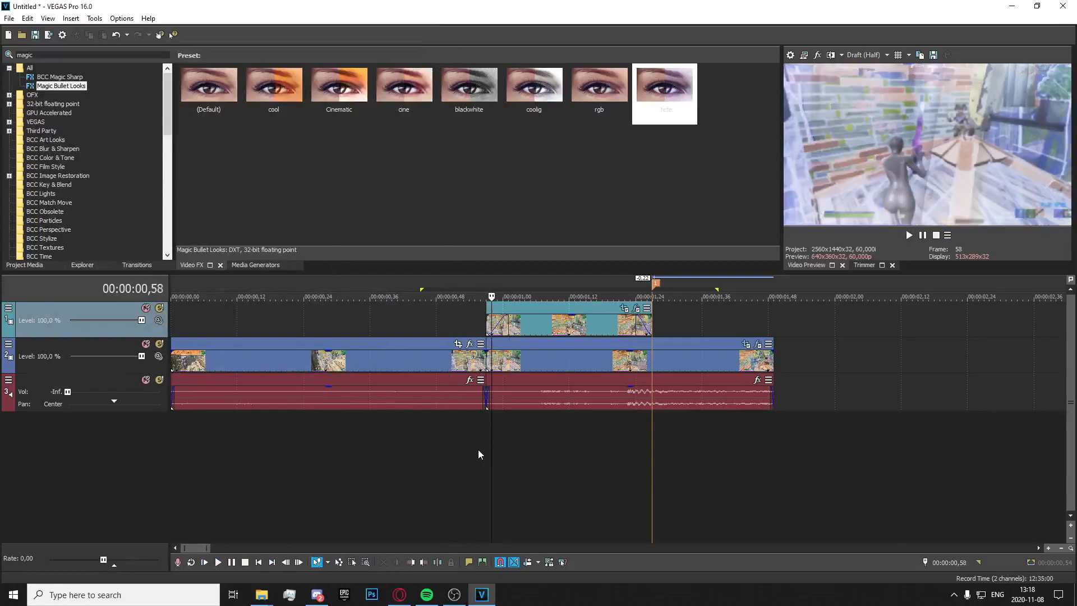
Play back repeatedly from about 00:00:00,50 to check the transition into the colour-graded masked clip.
{"action": "left_click", "coordinate": [446, 446]}
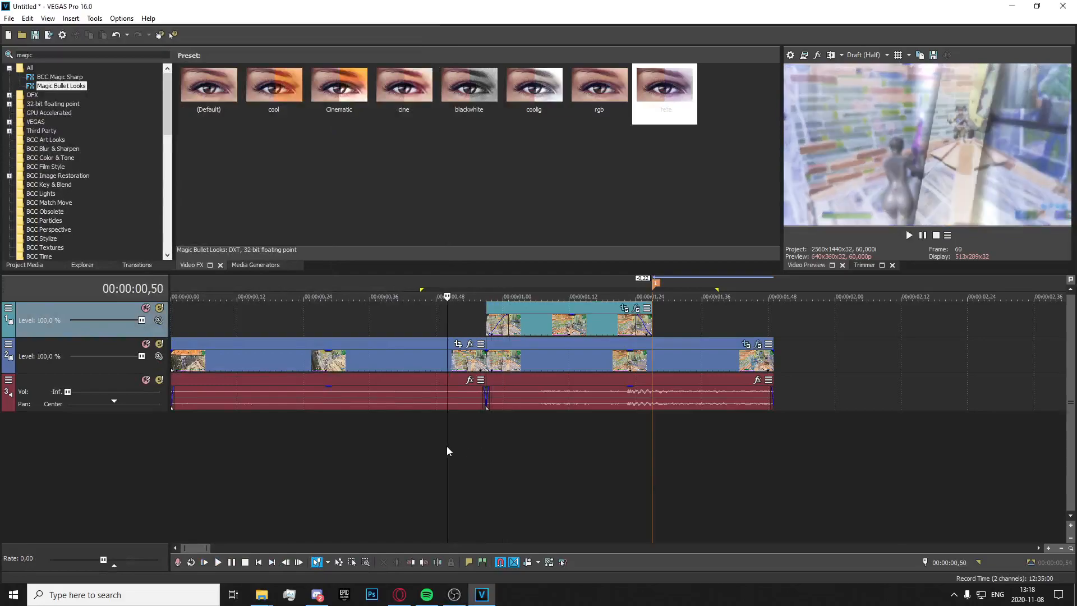
{"action": "key", "text": "space"}
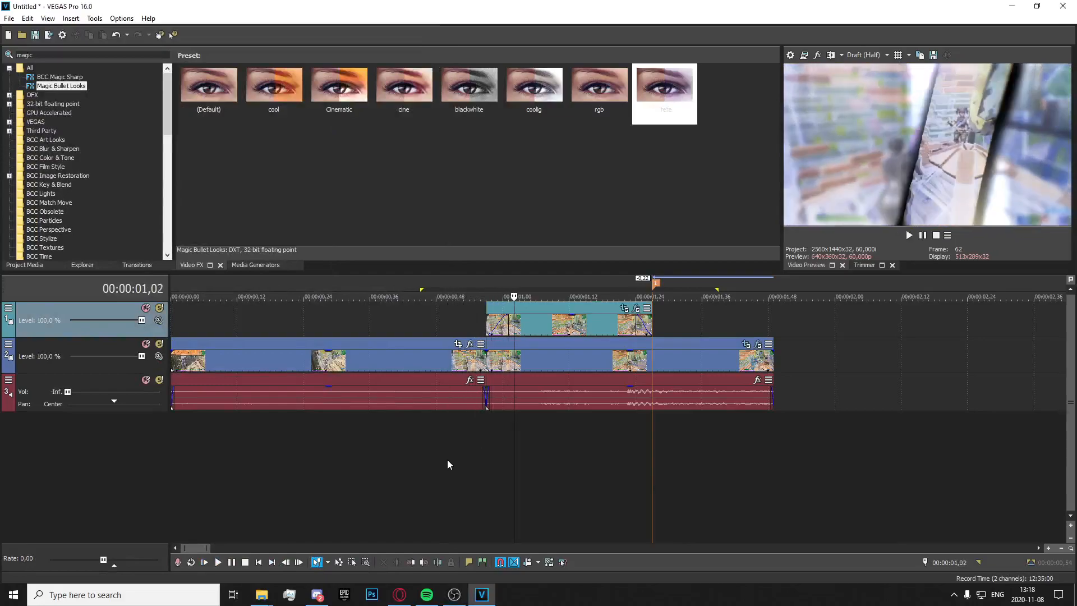
{"action": "left_click", "coordinate": [443, 456]}
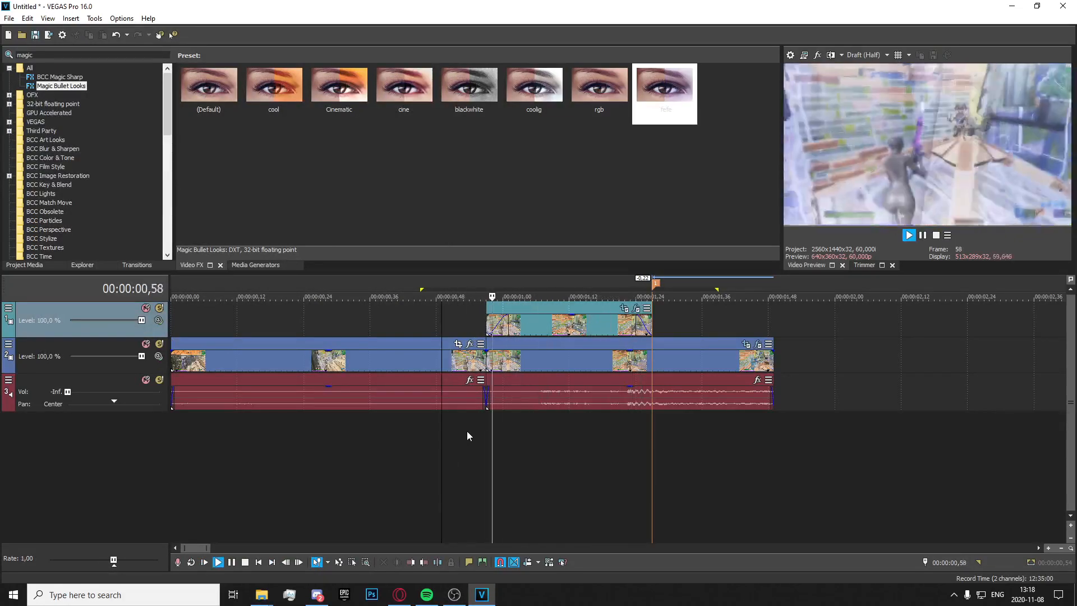
{"action": "key", "text": "space"}
{"action": "key", "text": "space"}
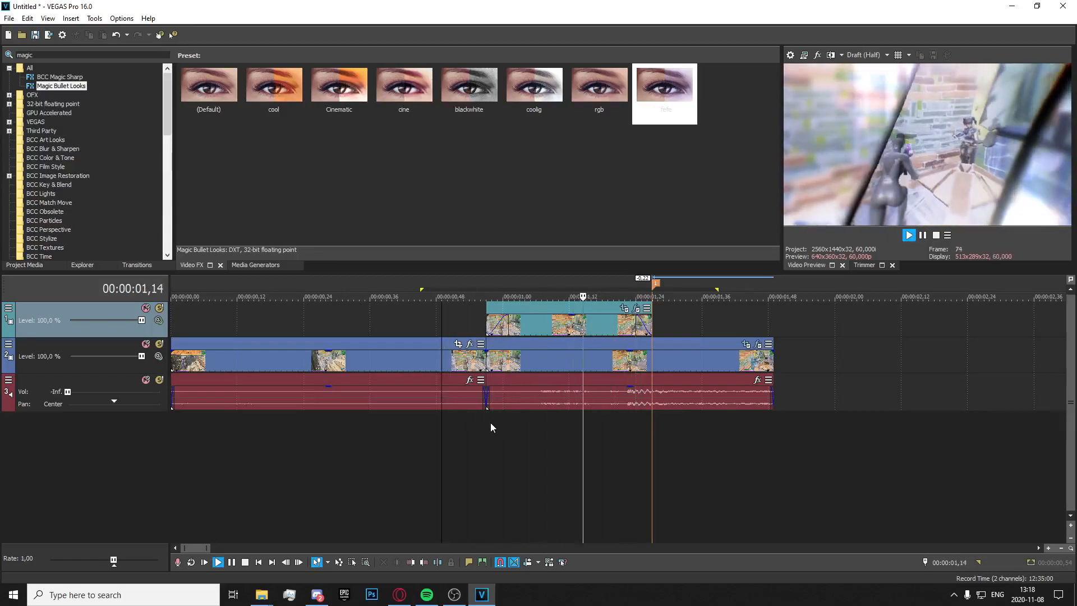
{"action": "key", "text": "space"}
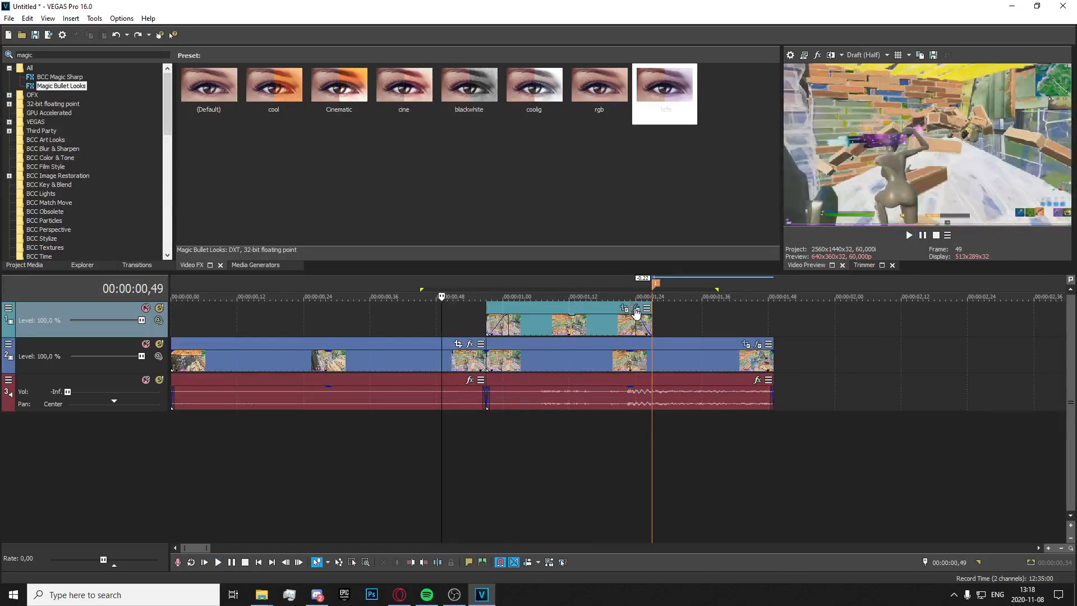
Remove the Magic Bullet Looks keyframe at 00:00:00,04 from the masked clip and play the section back.
{"action": "left_click", "coordinate": [635, 308]}
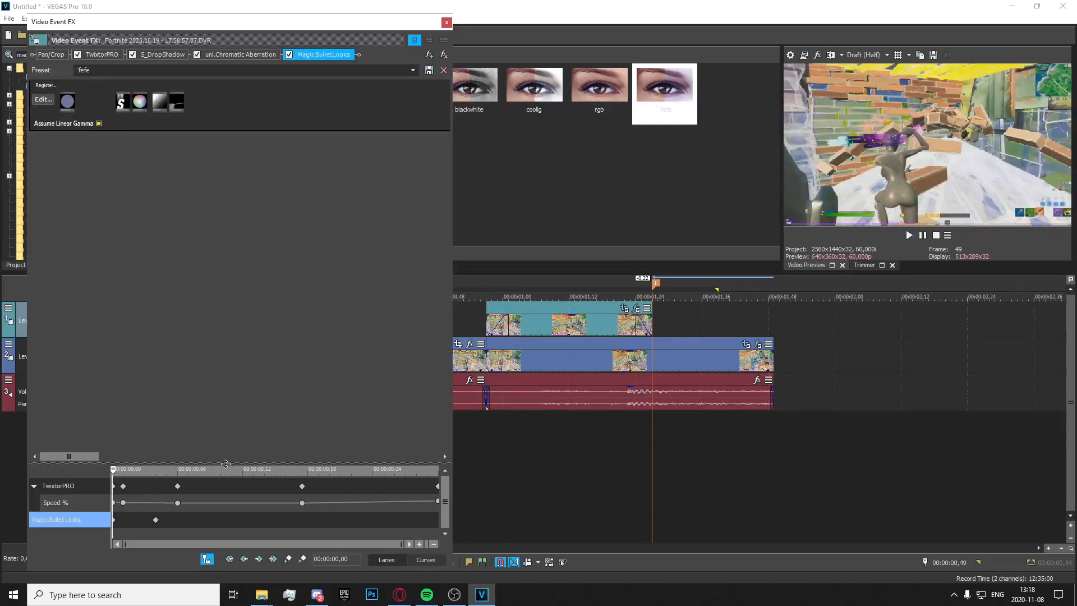
{"action": "left_click_drag", "start_coordinate": [222, 465], "coordinate": [169, 401]}
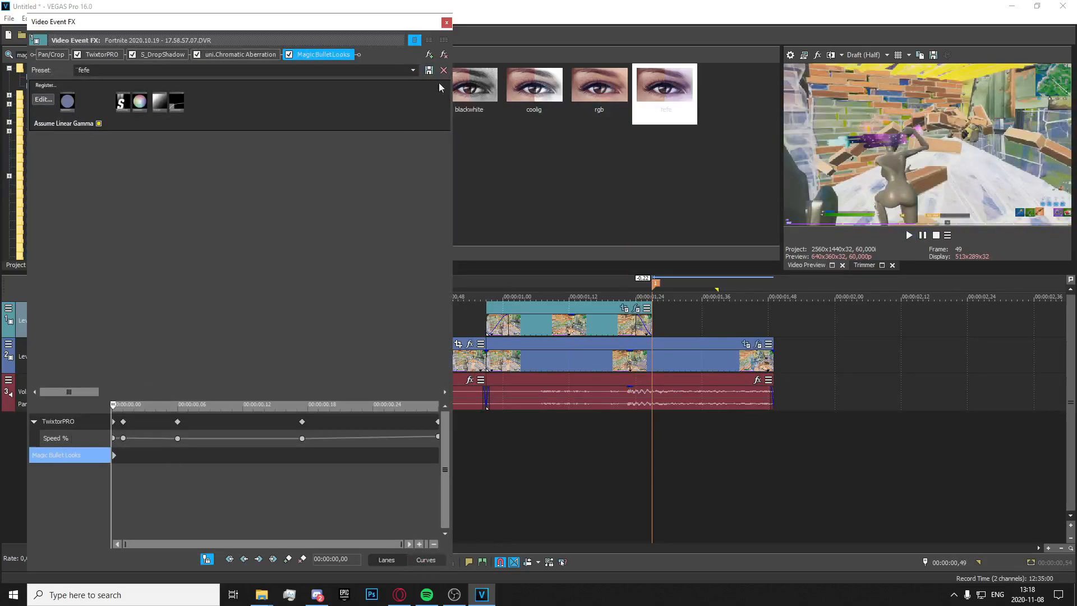
{"action": "left_click", "coordinate": [445, 22]}
{"action": "left_click", "coordinate": [635, 308]}
{"action": "left_click", "coordinate": [447, 22]}
{"action": "key", "text": "space"}
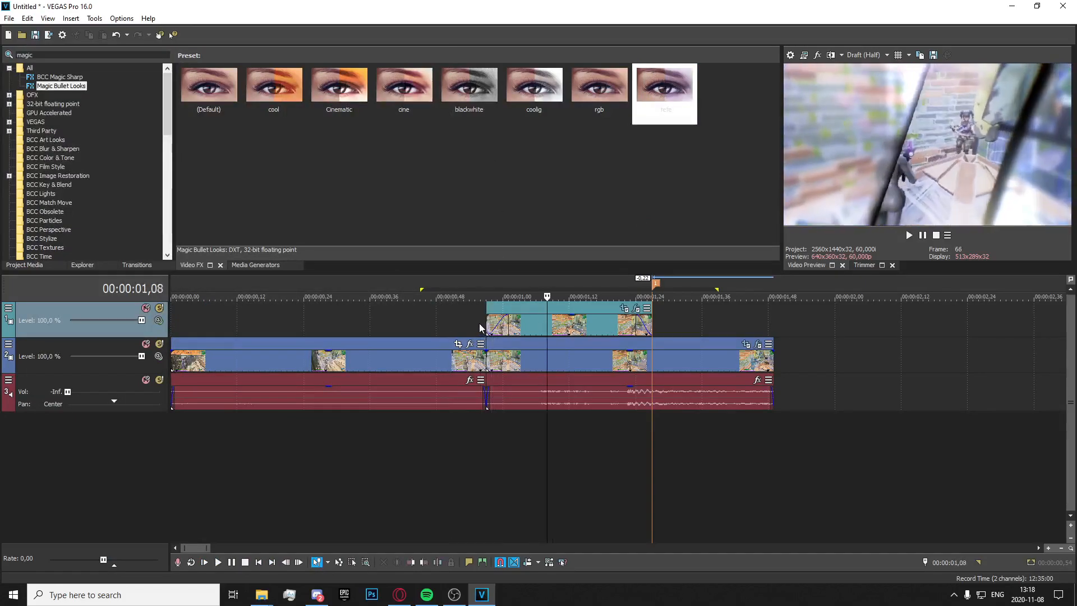
{"action": "left_click", "coordinate": [478, 322]}
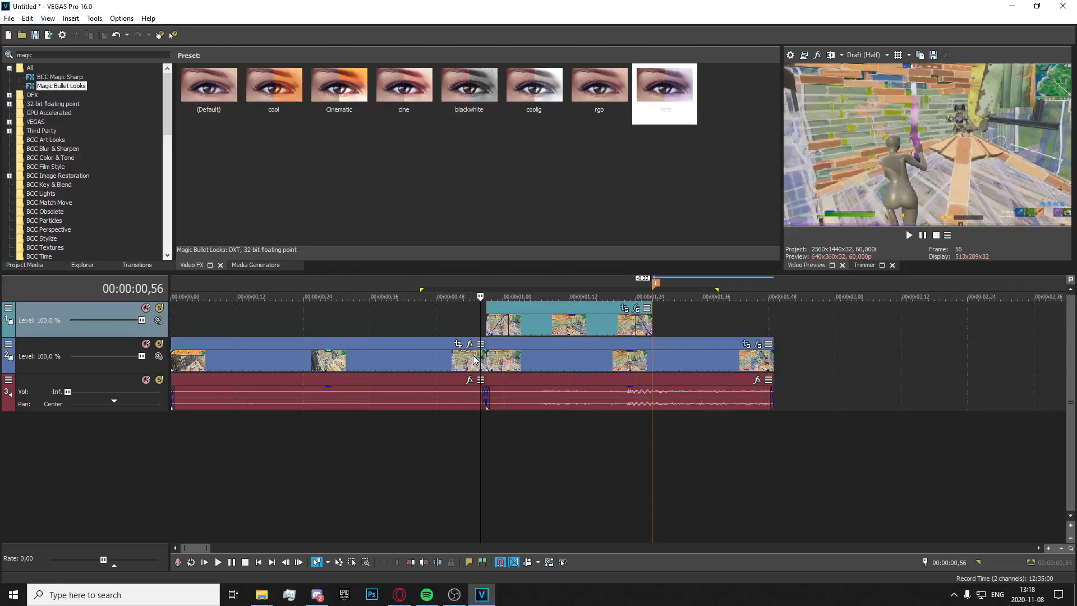
Open the event effects of the background clip and add a Magic Bullet Looks keyframe at 00:00:00,29.
{"action": "left_click", "coordinate": [653, 362]}
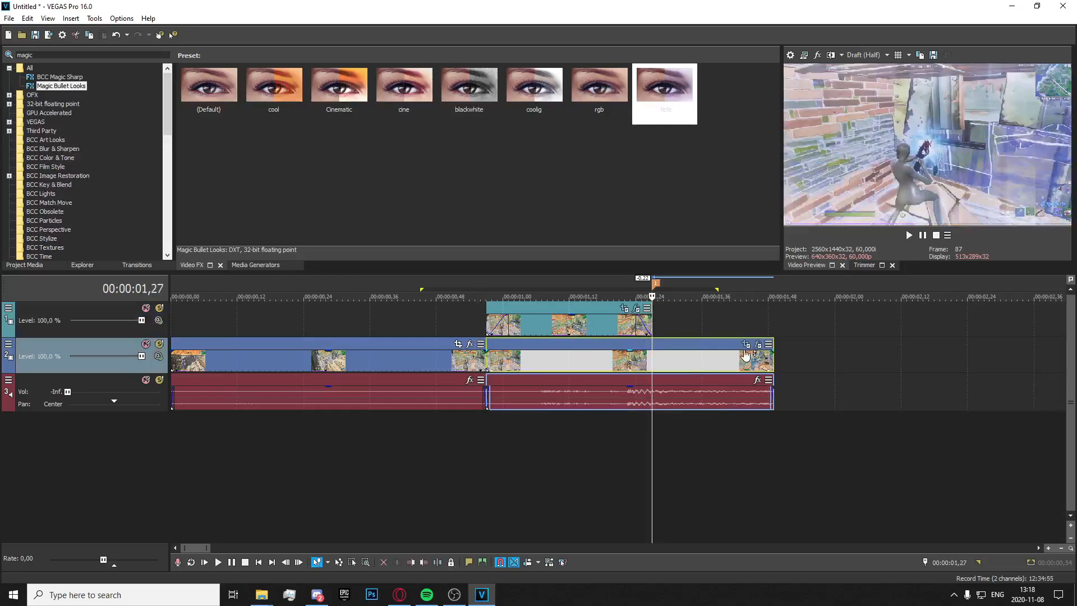
{"action": "left_click", "coordinate": [758, 344]}
{"action": "left_click", "coordinate": [58, 453]}
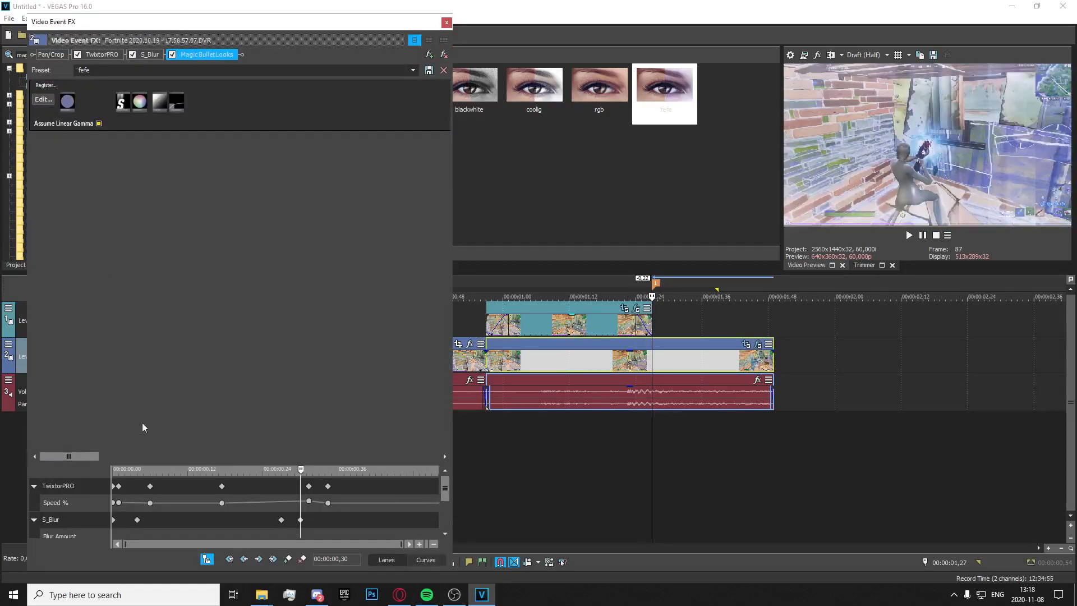
{"action": "left_click", "coordinate": [650, 363]}
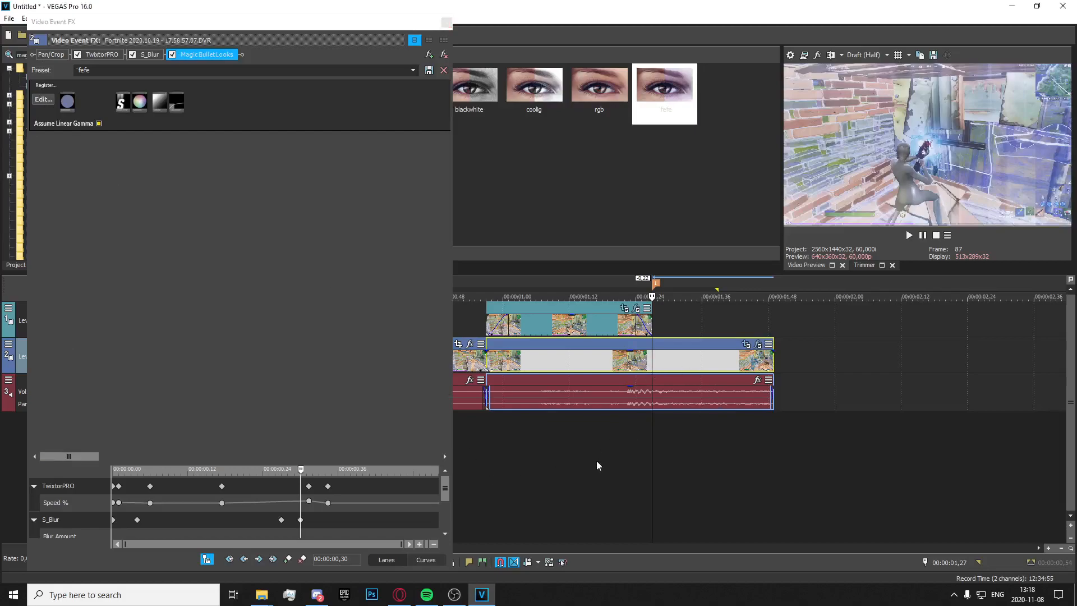
{"action": "scroll", "coordinate": [651, 410], "scroll_direction": "up", "scroll_amount": 1}
{"action": "key", "text": "Left"}
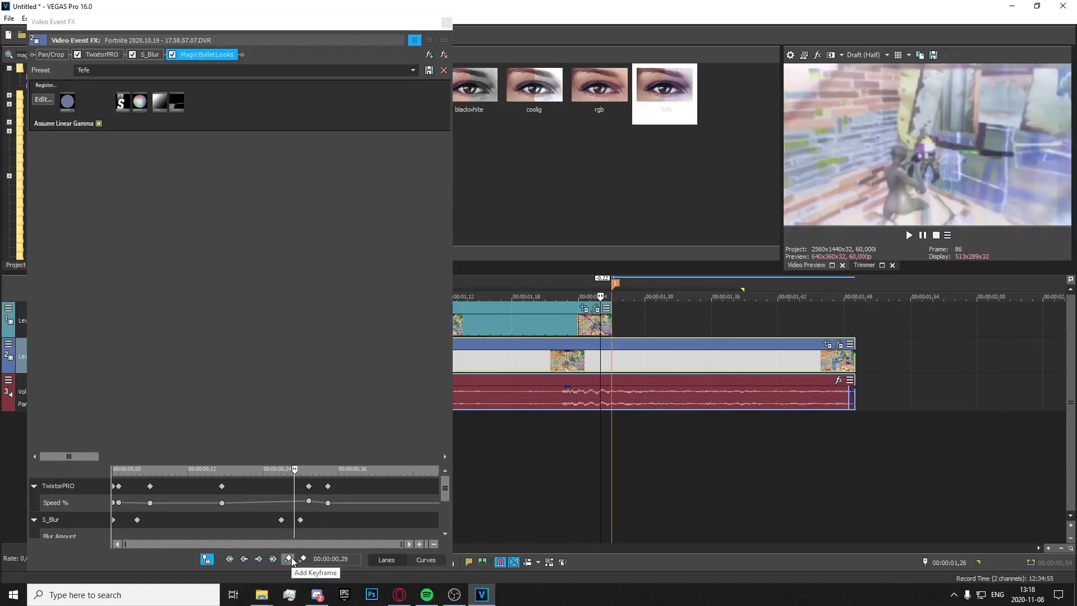
{"action": "left_click", "coordinate": [291, 560]}
At 00:00:00,30 in the background clip, disable Warm/Cool, Shutter Streak, Saturation, Contrast and Auto Shoulder in the Magic Bullet look.
{"action": "left_click", "coordinate": [613, 372]}
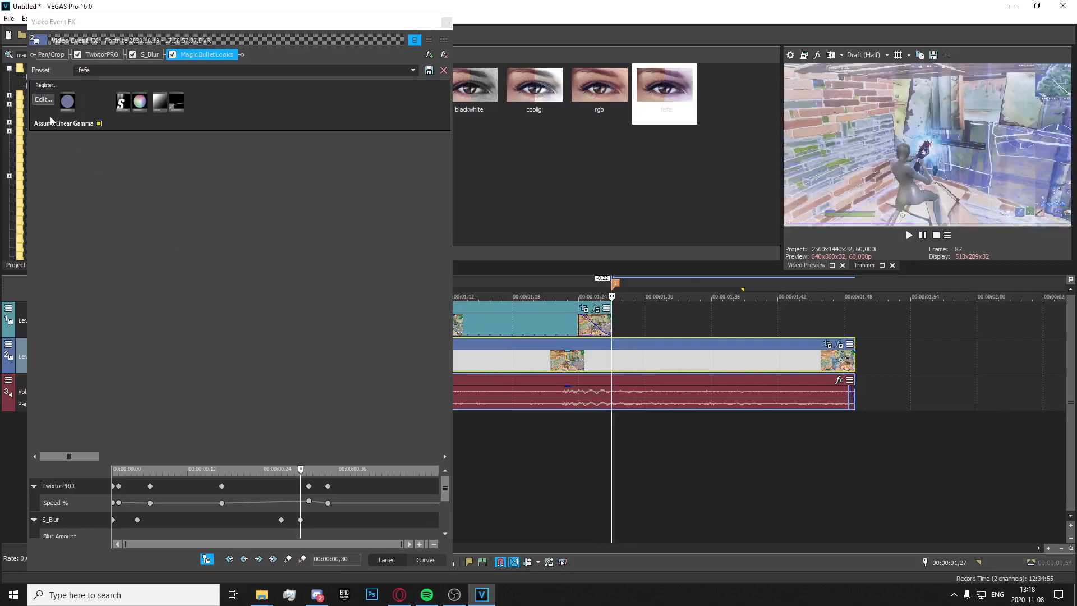
{"action": "left_click", "coordinate": [43, 100]}
{"action": "left_click", "coordinate": [336, 456]}
{"action": "left_click", "coordinate": [569, 455]}
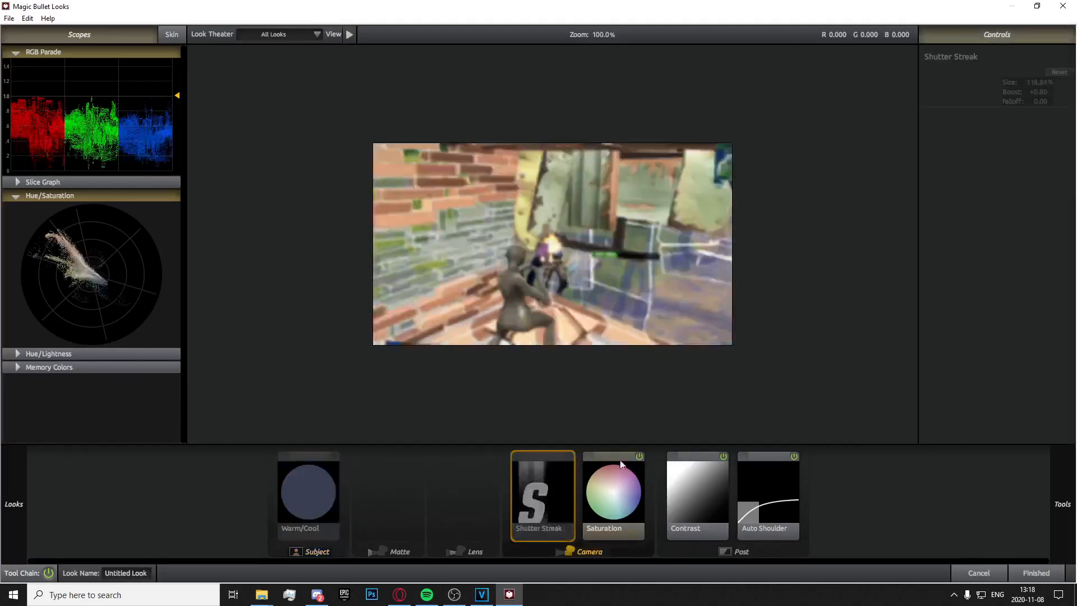
{"action": "left_click", "coordinate": [639, 456]}
{"action": "left_click", "coordinate": [723, 456]}
{"action": "left_click", "coordinate": [793, 456]}
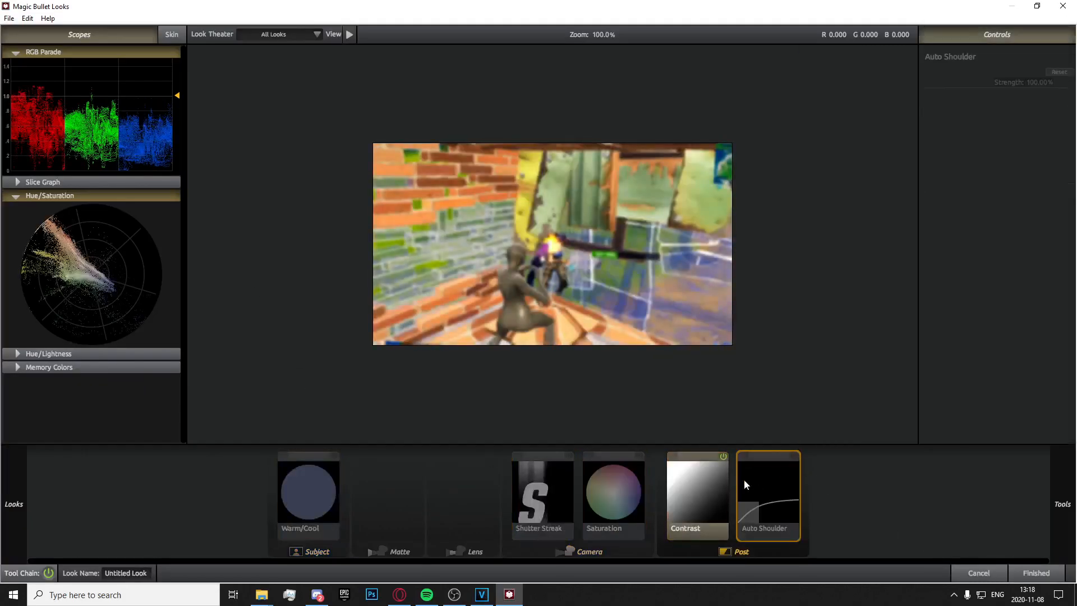
{"action": "left_click", "coordinate": [723, 456]}
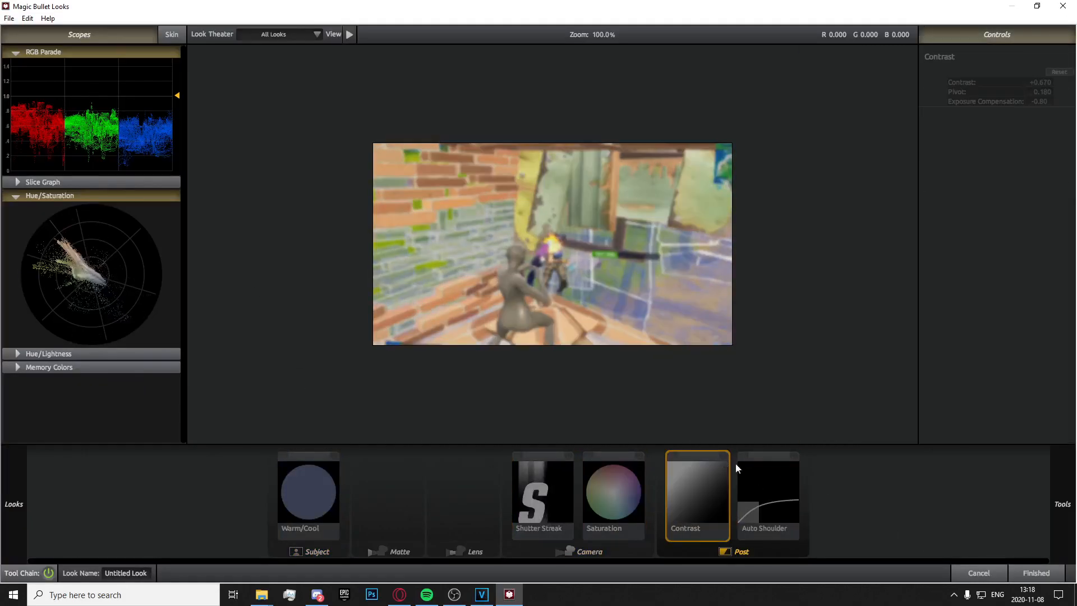
{"action": "left_click", "coordinate": [1058, 572]}
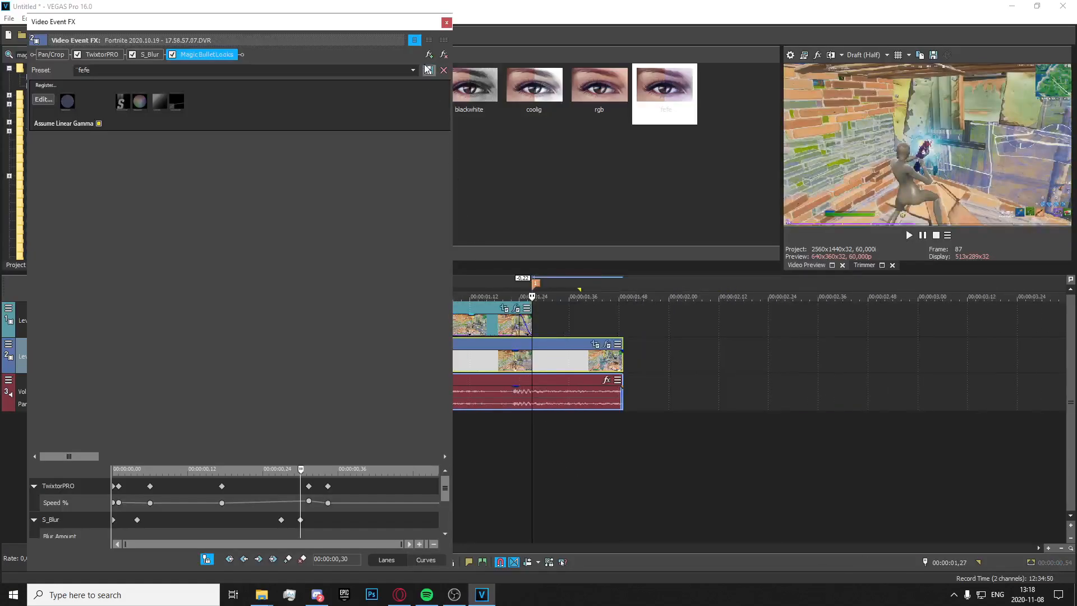
Close the event effects and play back from about 00:00:00,51 to check the colour grade ending at the marker.
{"action": "left_click_drag", "start_coordinate": [448, 50], "coordinate": [453, 50]}
{"action": "left_click", "coordinate": [452, 22]}
{"action": "scroll", "coordinate": [716, 444], "scroll_direction": "up", "scroll_amount": 1}
{"action": "left_click_drag", "start_coordinate": [759, 444], "coordinate": [413, 426]}
{"action": "left_click", "coordinate": [414, 420]}
{"action": "key", "text": "space"}
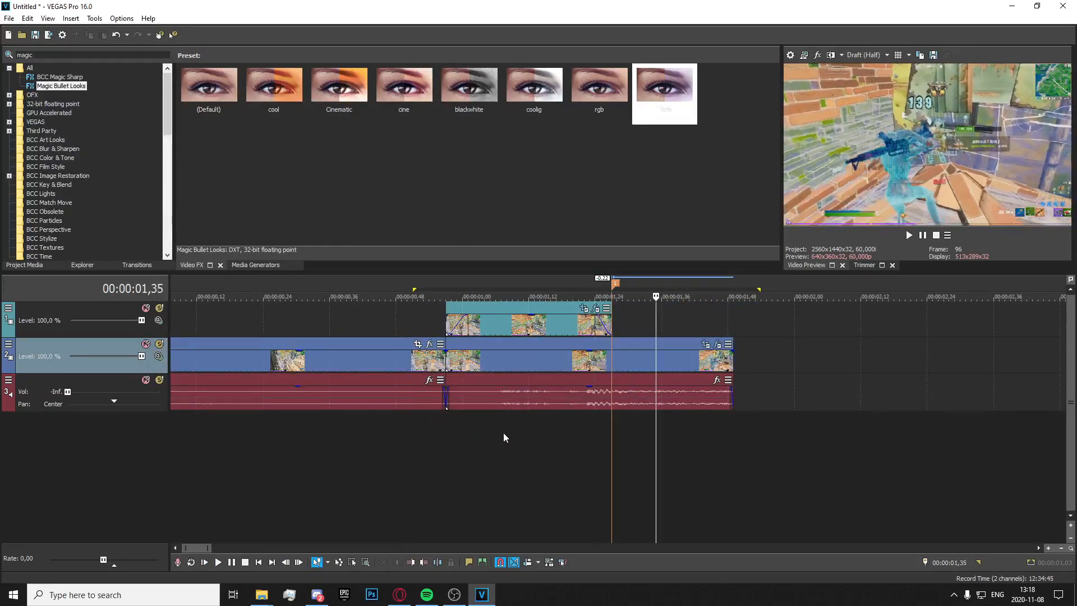
{"action": "key", "text": "space"}
{"action": "key", "text": "space"}
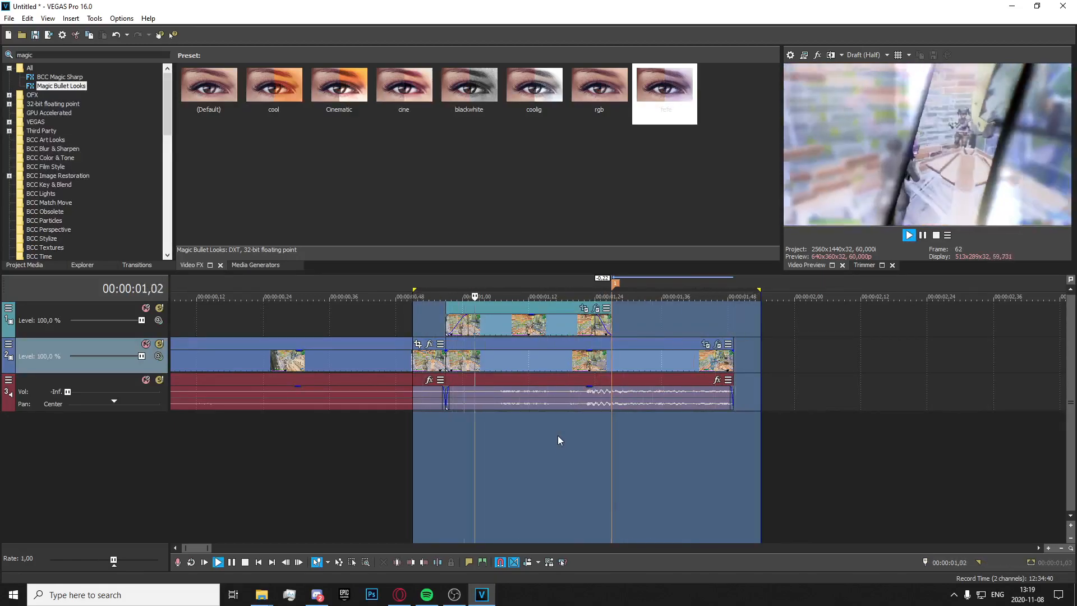
{"action": "key", "text": "space"}
Place the audio file on a new track beneath the clips, starting near 00:00:00,51.
{"action": "right_click", "coordinate": [493, 475]}
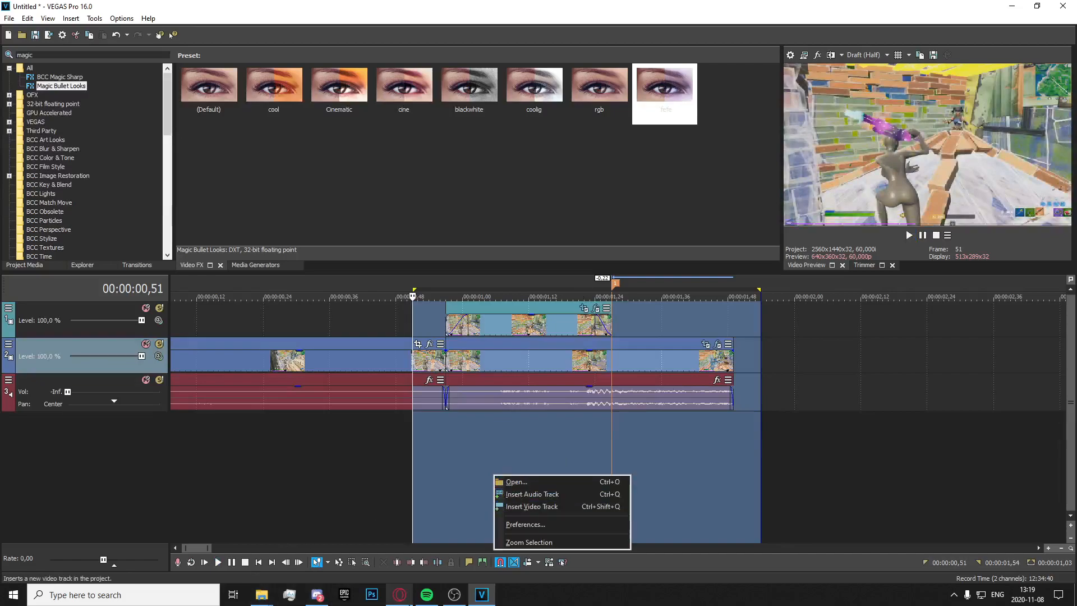
{"action": "left_click", "coordinate": [399, 594]}
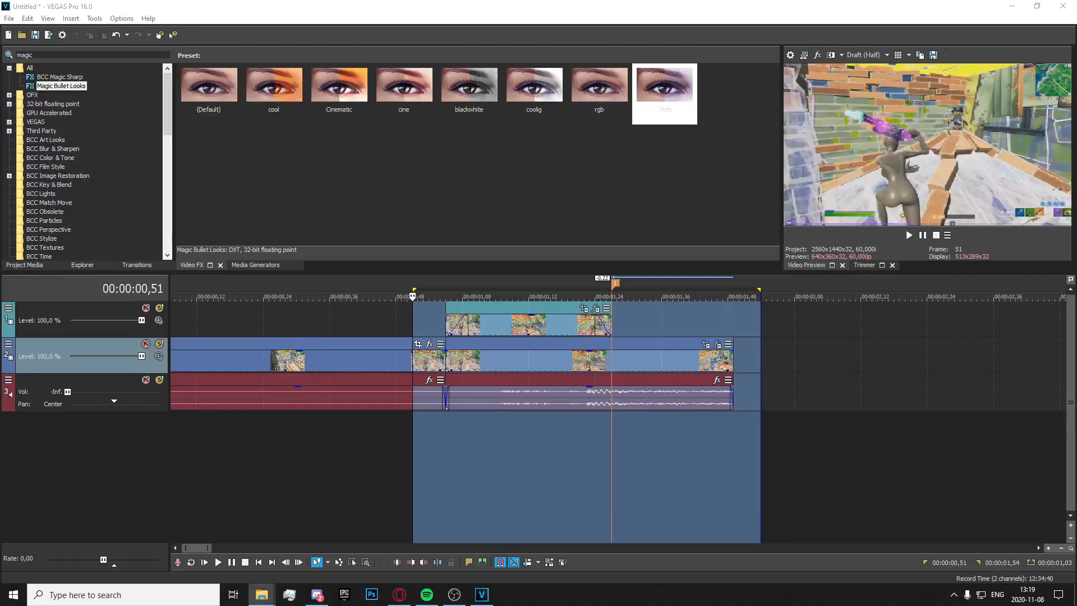
{"action": "left_click_drag", "start_coordinate": [1065, 431], "coordinate": [444, 440]}
{"action": "scroll", "coordinate": [448, 441], "scroll_direction": "down", "scroll_amount": 3}
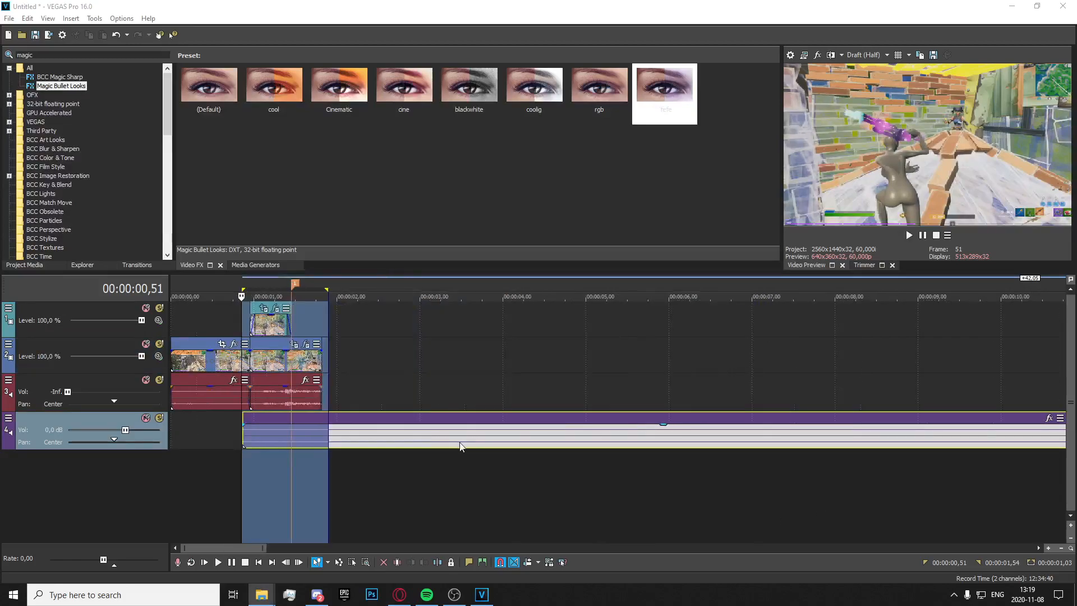
Play the new audio clip from several positions to find the part of the sound to use.
{"action": "left_click", "coordinate": [373, 438]}
{"action": "left_click", "coordinate": [360, 440]}
{"action": "key", "text": "space"}
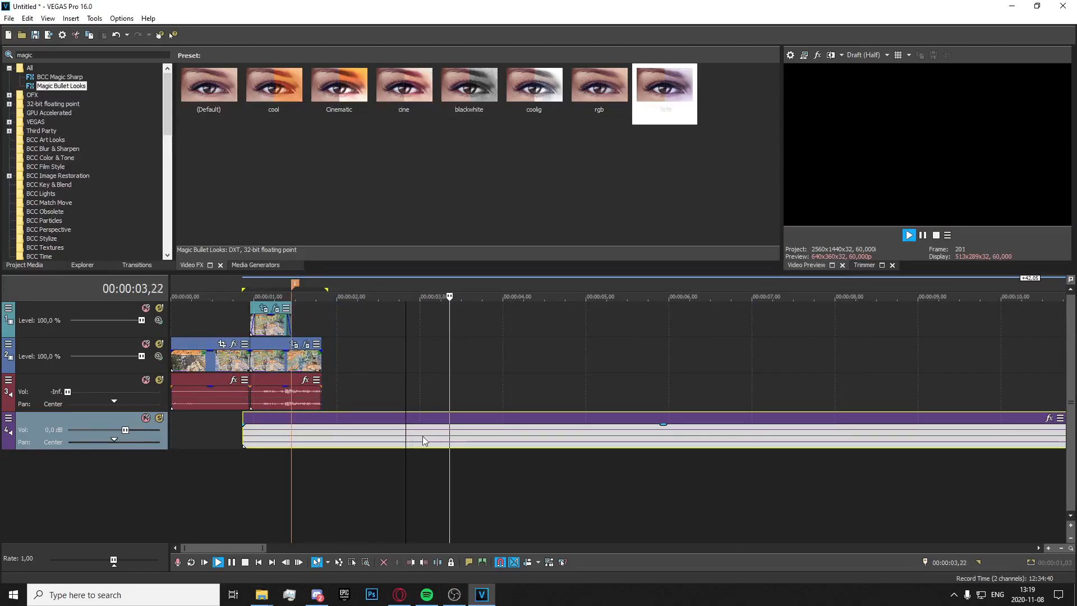
{"action": "scroll", "coordinate": [486, 440], "scroll_direction": "up", "scroll_amount": 3}
{"action": "key", "text": "space"}
{"action": "key", "text": "space"}
{"action": "key", "text": "space"}
{"action": "left_click", "coordinate": [379, 454]}
{"action": "key", "text": "space"}
{"action": "key", "text": "space"}
{"action": "left_click", "coordinate": [497, 438]}
{"action": "key", "text": "space"}
{"action": "key", "text": "space"}
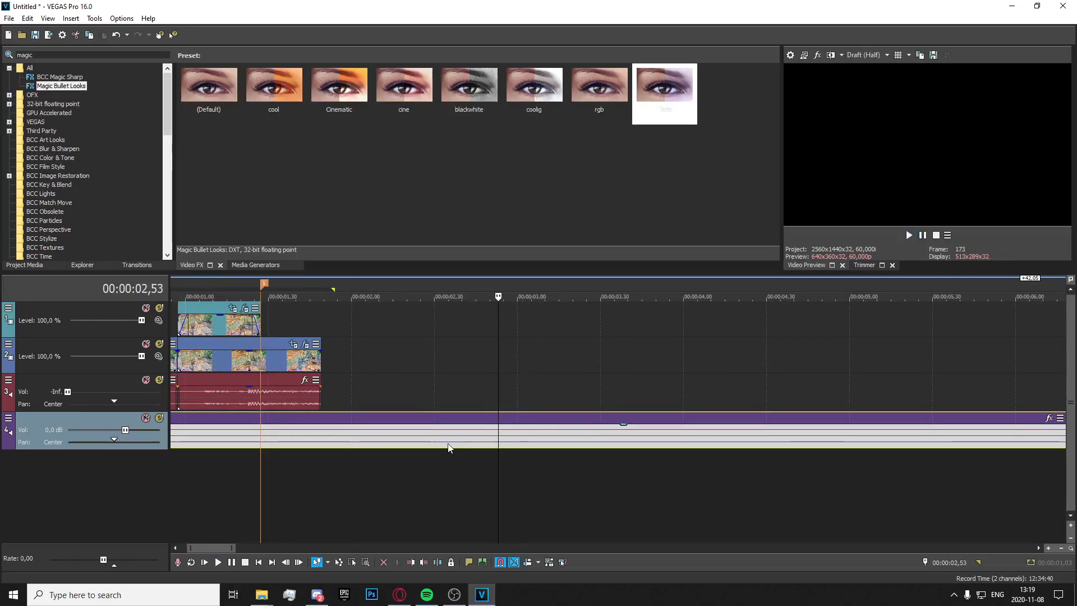
Split the new audio clip at 00:00:02,53, delete its first part and align the rest with the masked clip's start.
{"action": "key", "text": "s"}
{"action": "scroll", "coordinate": [440, 446], "scroll_direction": "down", "scroll_amount": 3}
{"action": "left_click", "coordinate": [317, 440]}
{"action": "key", "text": "Delete"}
{"action": "left_click_drag", "start_coordinate": [390, 438], "coordinate": [229, 437]}
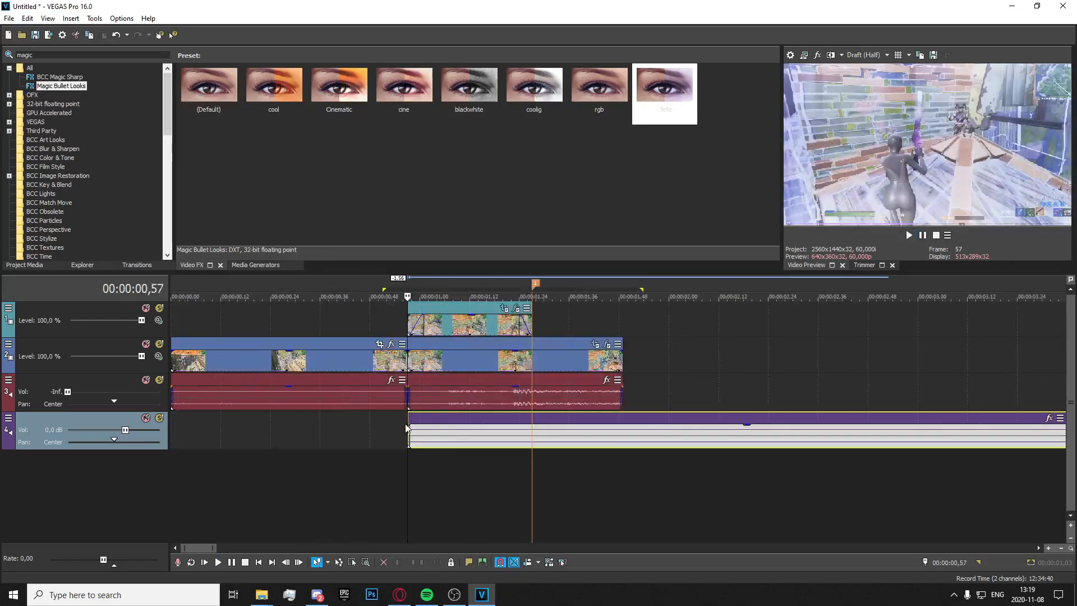
Trim the new audio clip to end at 00:00:01,27, with a 00:00:00,21 fade-in and a short fade-out.
{"action": "left_click_drag", "start_coordinate": [408, 425], "coordinate": [493, 432]}
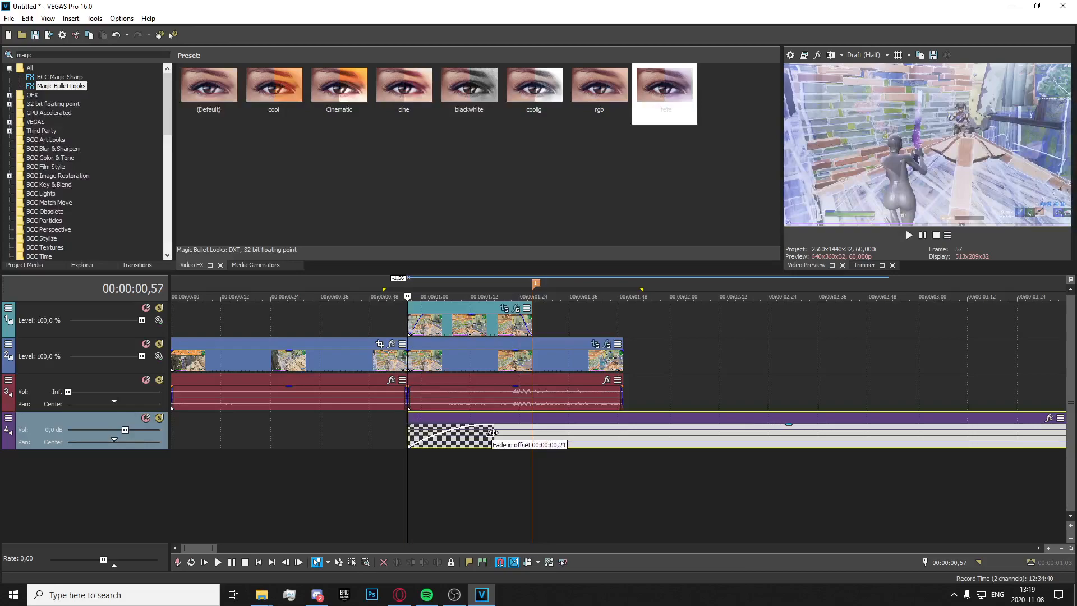
{"action": "left_click", "coordinate": [534, 433]}
{"action": "scroll", "coordinate": [598, 453], "scroll_direction": "up", "scroll_amount": 1}
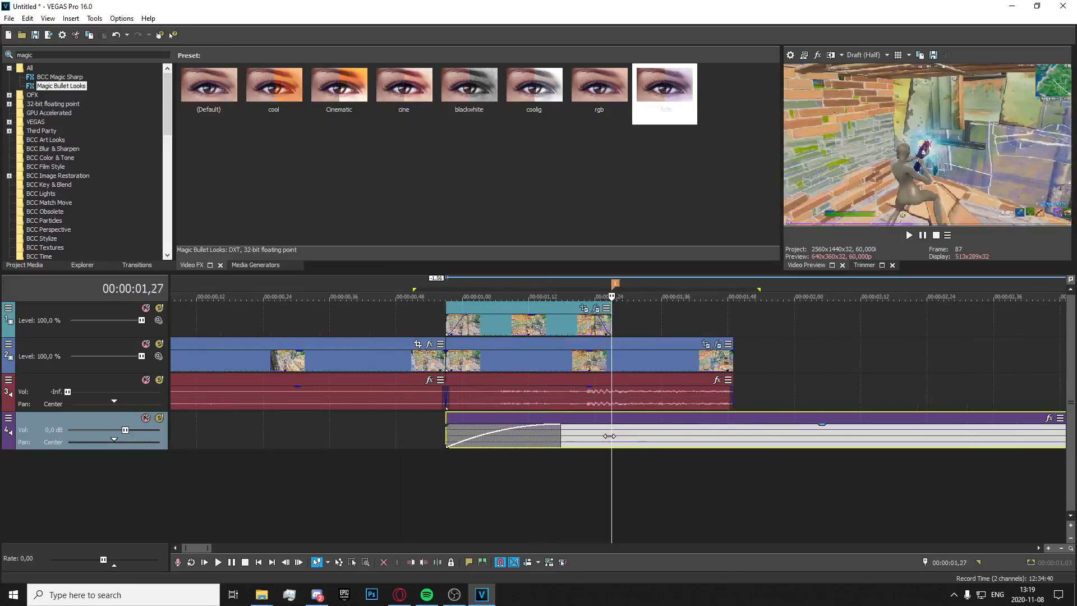
{"action": "key", "text": "s"}
{"action": "left_click", "coordinate": [617, 436]}
{"action": "key", "text": "Delete"}
{"action": "left_click_drag", "start_coordinate": [610, 436], "coordinate": [585, 424]}
Trim about 6 frames off the start of the faded audio clip, lower its gain and check it in playback.
{"action": "left_click", "coordinate": [434, 441]}
{"action": "key", "text": "space"}
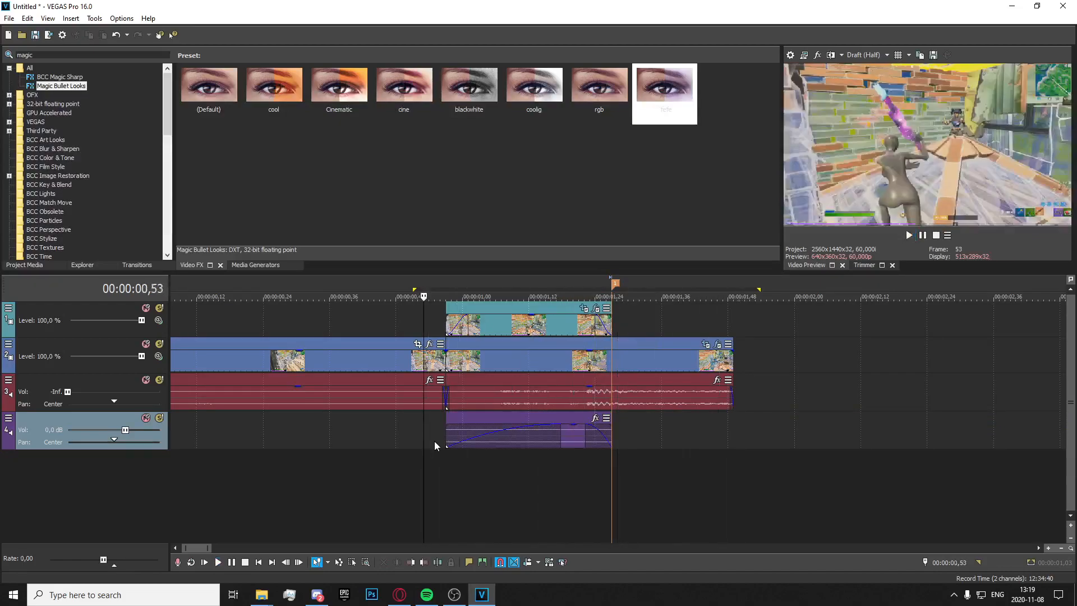
{"action": "key", "text": "space"}
{"action": "left_click_drag", "start_coordinate": [446, 433], "coordinate": [479, 433]}
{"action": "key", "text": "space"}
{"action": "left_click_drag", "start_coordinate": [595, 440], "coordinate": [548, 441]}
{"action": "key", "text": "space"}
{"action": "key", "text": "space"}
{"action": "key", "text": "space"}
{"action": "key", "text": "space"}
{"action": "key", "text": "space"}
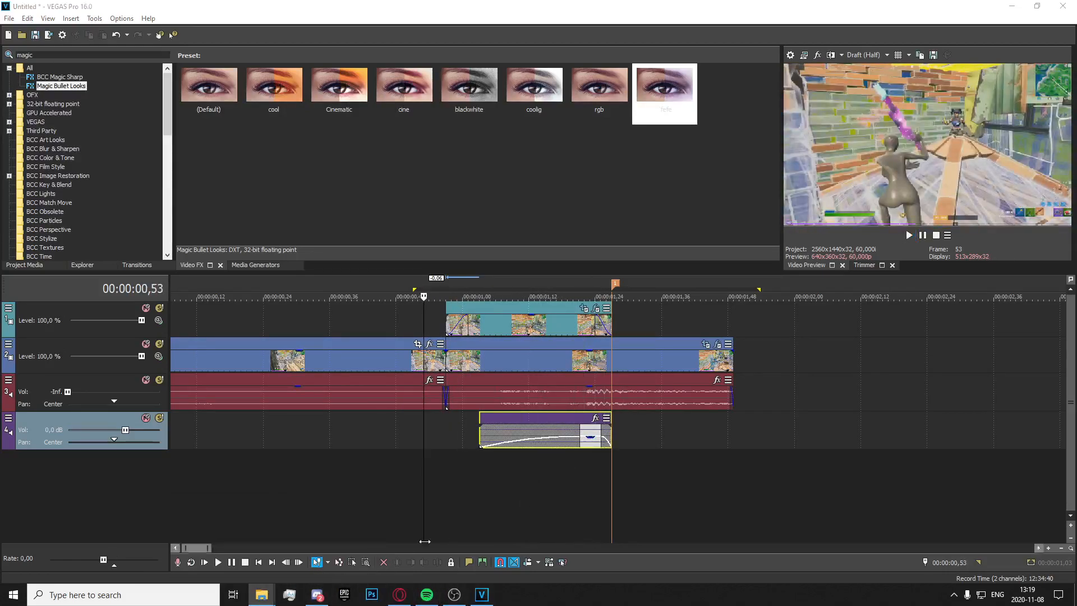
Place a second sound effect on a new audio track and shift it slightly earlier around the 00:00:01,27 marker.
{"action": "mouse_move", "coordinate": [848, 457]}
{"action": "left_mouse_down"}
{"action": "mouse_move", "coordinate": [561, 485]}
{"action": "mouse_move", "coordinate": [521, 474]}
{"action": "left_mouse_up"}
{"action": "left_click", "coordinate": [612, 474]}
{"action": "scroll", "coordinate": [658, 476], "scroll_direction": "down", "scroll_amount": 3}
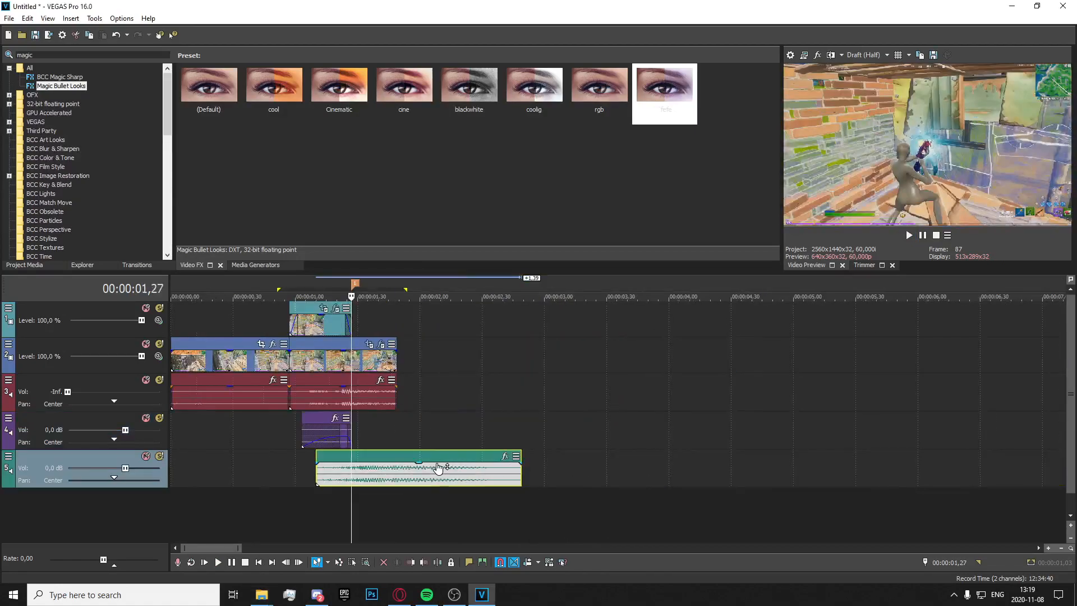
{"action": "left_click_drag", "start_coordinate": [432, 470], "coordinate": [427, 470]}
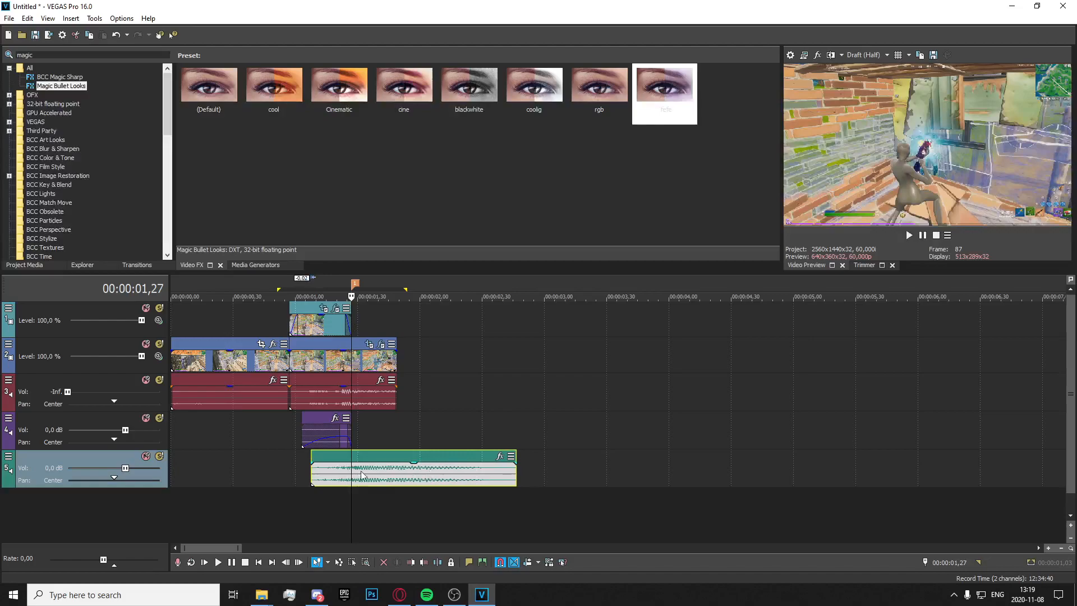
Set the second sound effect track's volume to -5,7 dB and play the section back to check the mix.
{"action": "scroll", "coordinate": [478, 477], "scroll_direction": "up", "scroll_amount": 3}
{"action": "key", "text": "space"}
{"action": "key", "text": "space"}
{"action": "key", "text": "space"}
{"action": "key", "text": "space"}
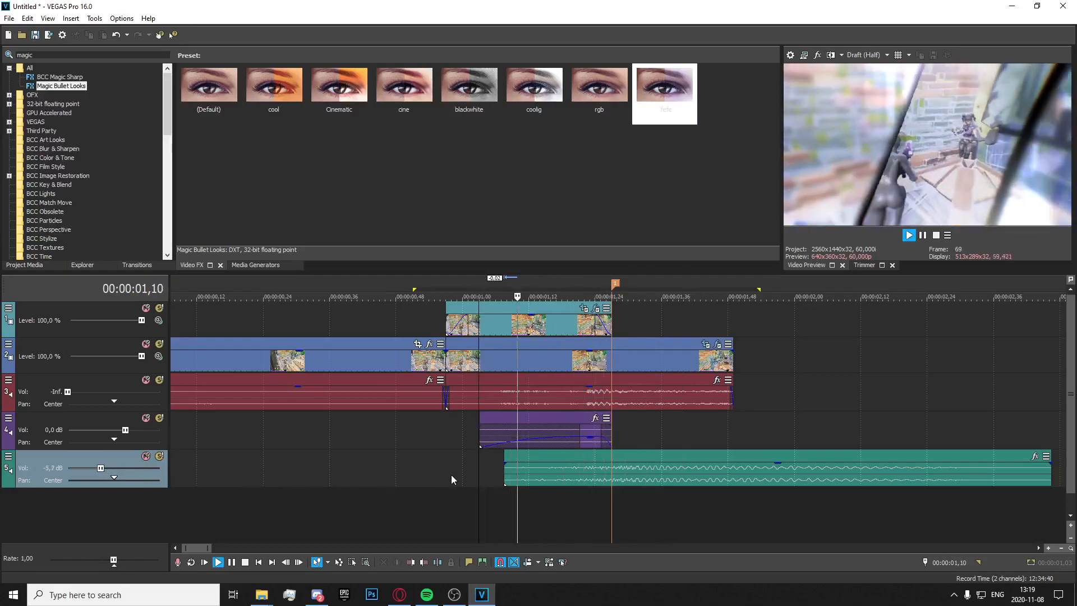
{"action": "left_click", "coordinate": [403, 480]}
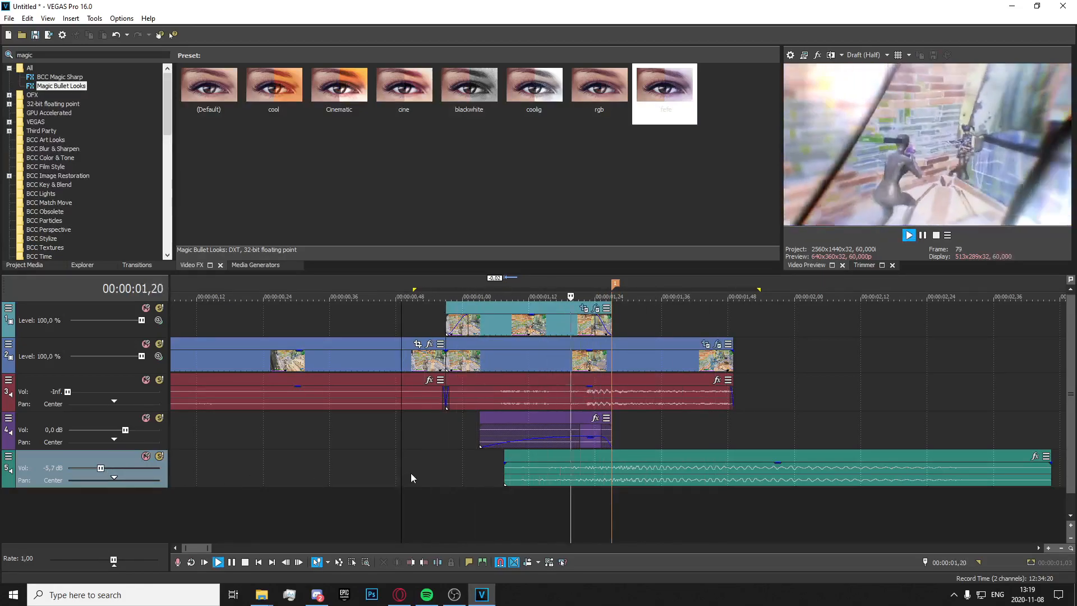
{"action": "key", "text": "space"}
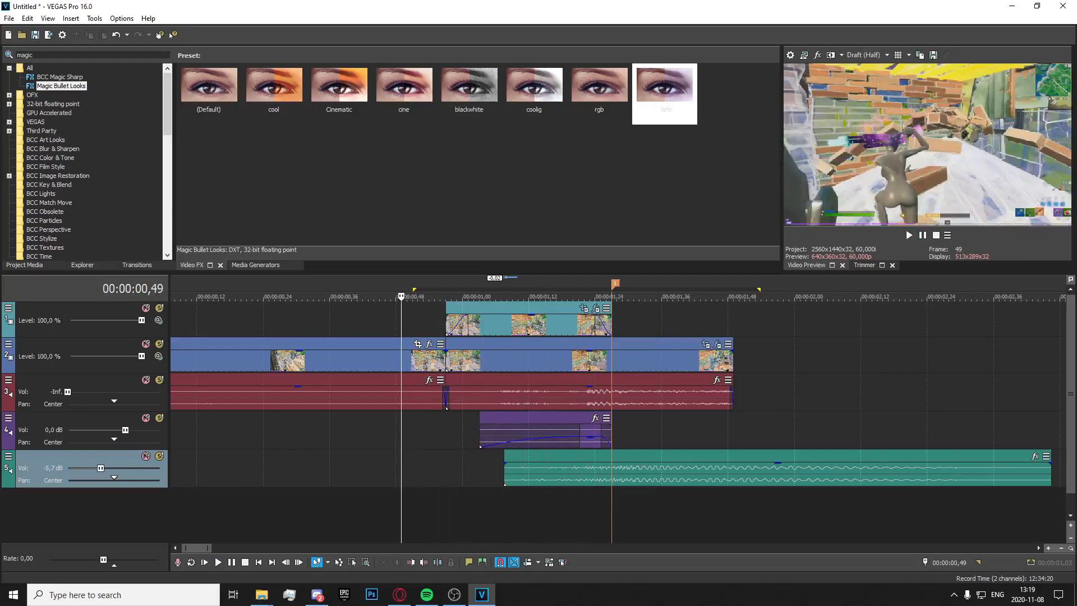
Place the black overlay video on the timeline near the masked clip's start and delete its audio track.
{"action": "left_click", "coordinate": [400, 595]}
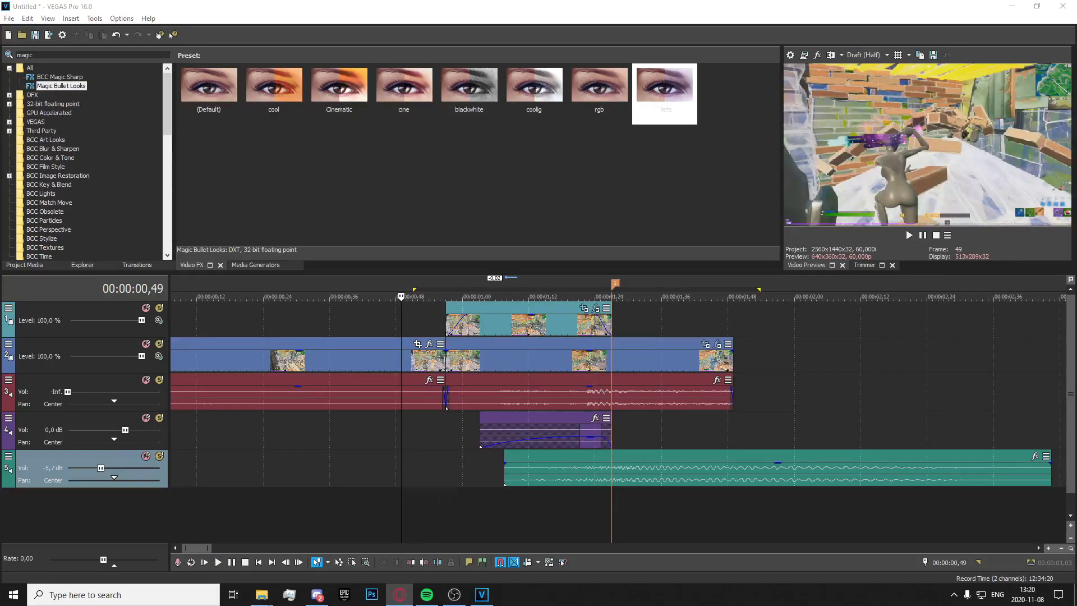
{"action": "left_click_drag", "start_coordinate": [848, 372], "coordinate": [456, 503]}
{"action": "scroll", "coordinate": [477, 504], "scroll_direction": "down", "scroll_amount": 5}
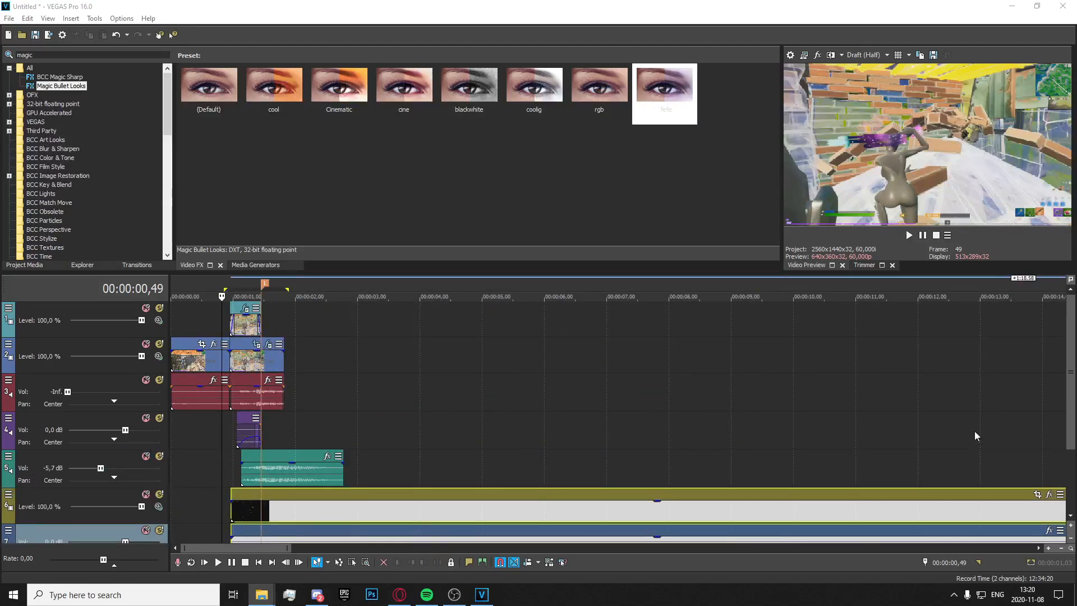
{"action": "scroll", "coordinate": [975, 436], "scroll_direction": "down", "scroll_amount": 2}
{"action": "right_click", "coordinate": [191, 471]}
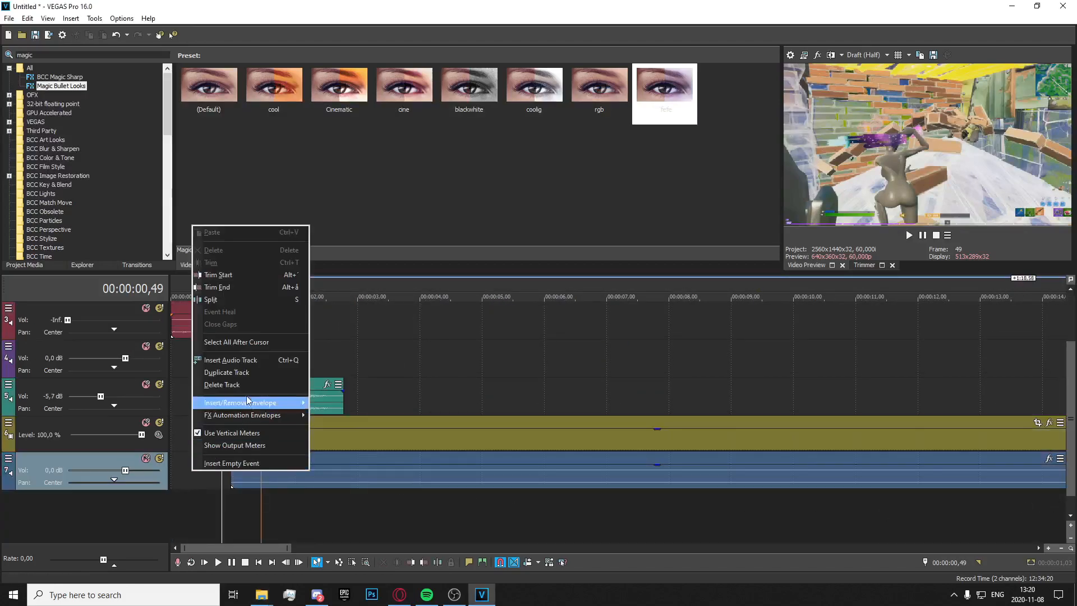
{"action": "left_click", "coordinate": [221, 385]}
Move the overlay track above the gameplay clip track and change its compositing mode to blend out the black background.
{"action": "scroll", "coordinate": [275, 473], "scroll_direction": "up", "scroll_amount": 5}
{"action": "left_click_drag", "start_coordinate": [113, 422], "coordinate": [115, 307]}
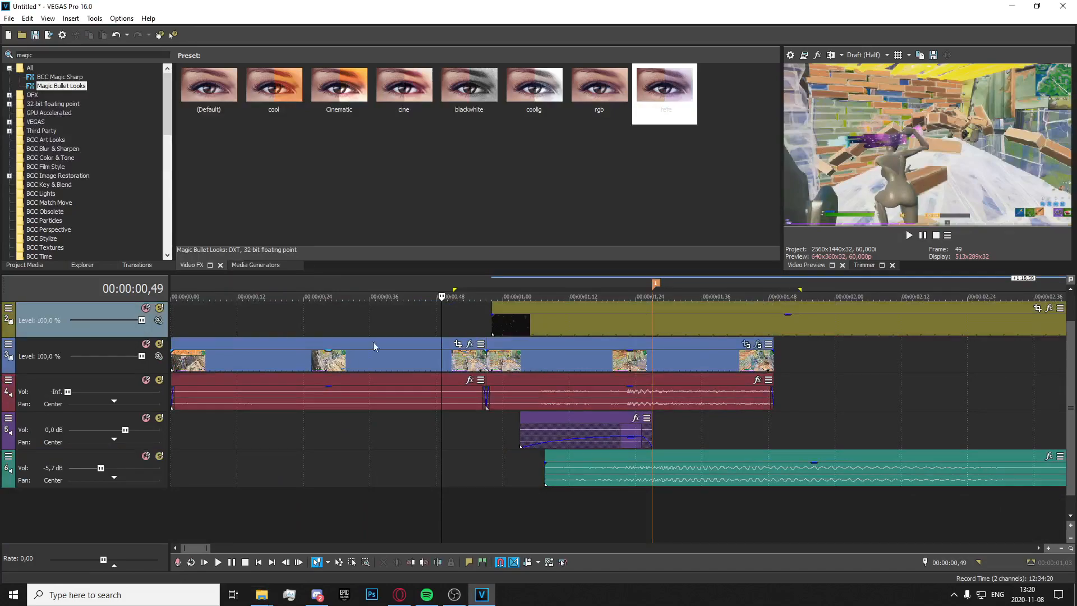
{"action": "scroll", "coordinate": [370, 348], "scroll_direction": "up", "scroll_amount": 4}
{"action": "scroll", "coordinate": [365, 362], "scroll_direction": "down", "scroll_amount": 8}
{"action": "left_click", "coordinate": [158, 320]}
{"action": "left_click", "coordinate": [197, 367]}
{"action": "left_click", "coordinate": [253, 326]}
Move the overlay track above the masked clip track and align the overlay's start with the masked clip.
{"action": "scroll", "coordinate": [349, 359], "scroll_direction": "up", "scroll_amount": 3}
{"action": "scroll", "coordinate": [340, 357], "scroll_direction": "down", "scroll_amount": 4}
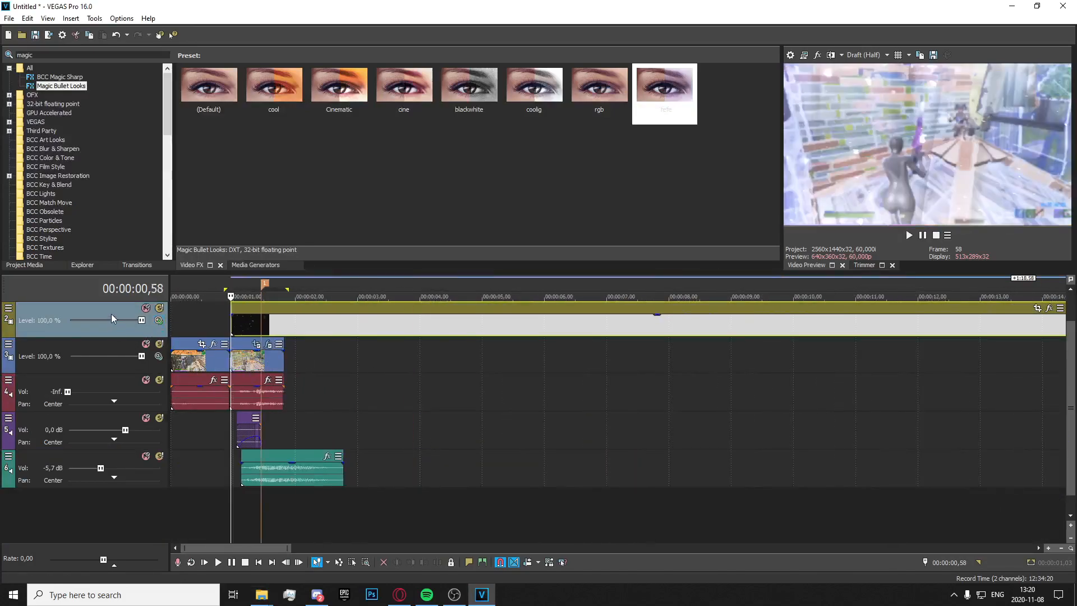
{"action": "left_click_drag", "start_coordinate": [111, 314], "coordinate": [117, 300]}
{"action": "scroll", "coordinate": [414, 378], "scroll_direction": "up", "scroll_amount": 4}
{"action": "left_click_drag", "start_coordinate": [423, 324], "coordinate": [419, 325]}
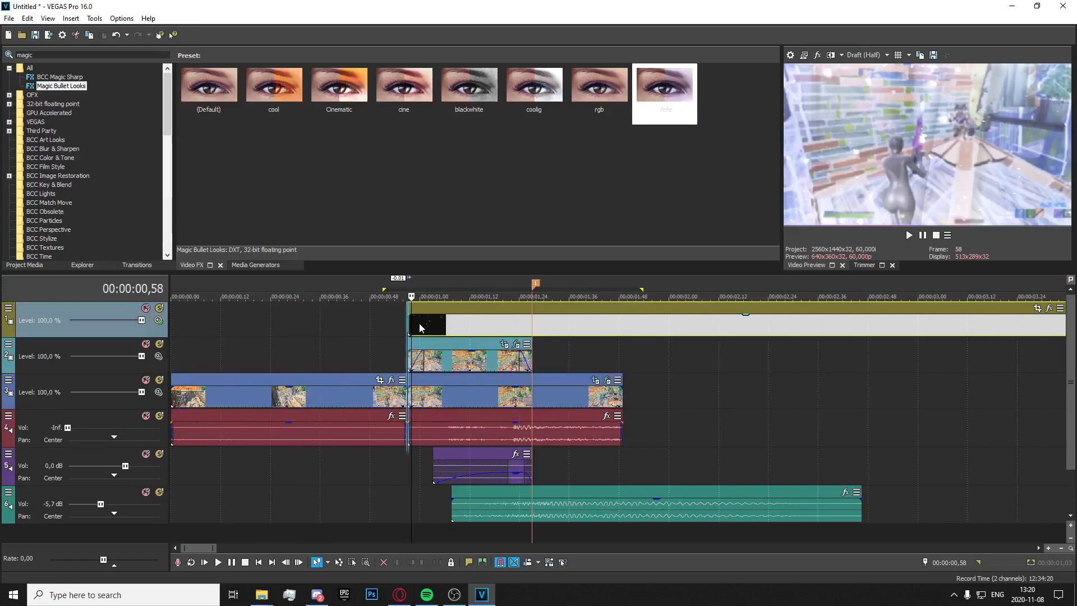
Fade in the overlay clip, cut off everything past the masked clip's end, and fade out its new end.
{"action": "scroll", "coordinate": [561, 333], "scroll_direction": "up", "scroll_amount": 4}
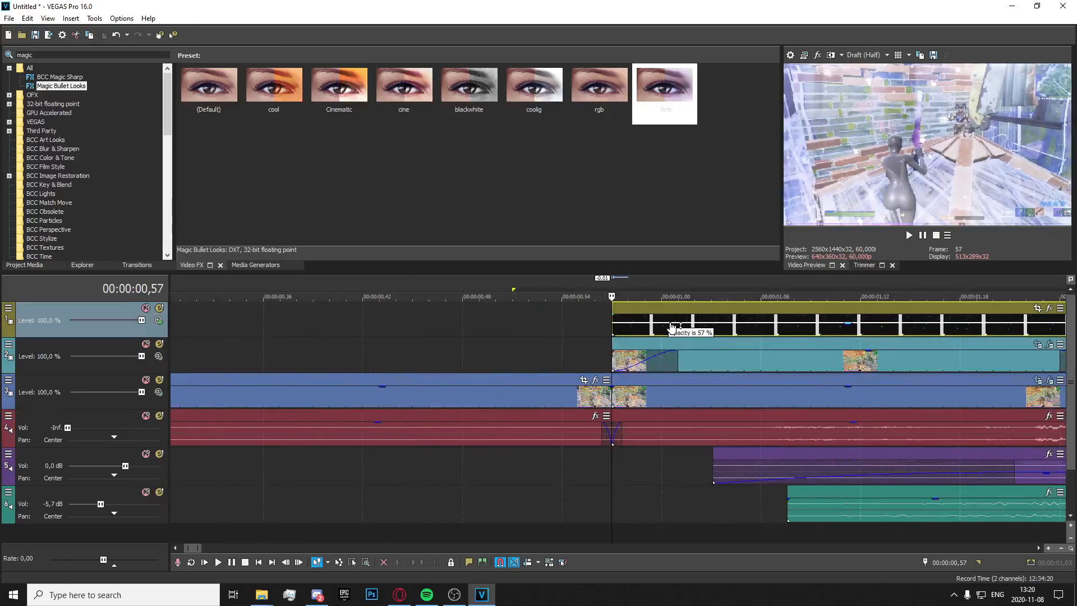
{"action": "left_click_drag", "start_coordinate": [608, 316], "coordinate": [751, 314]}
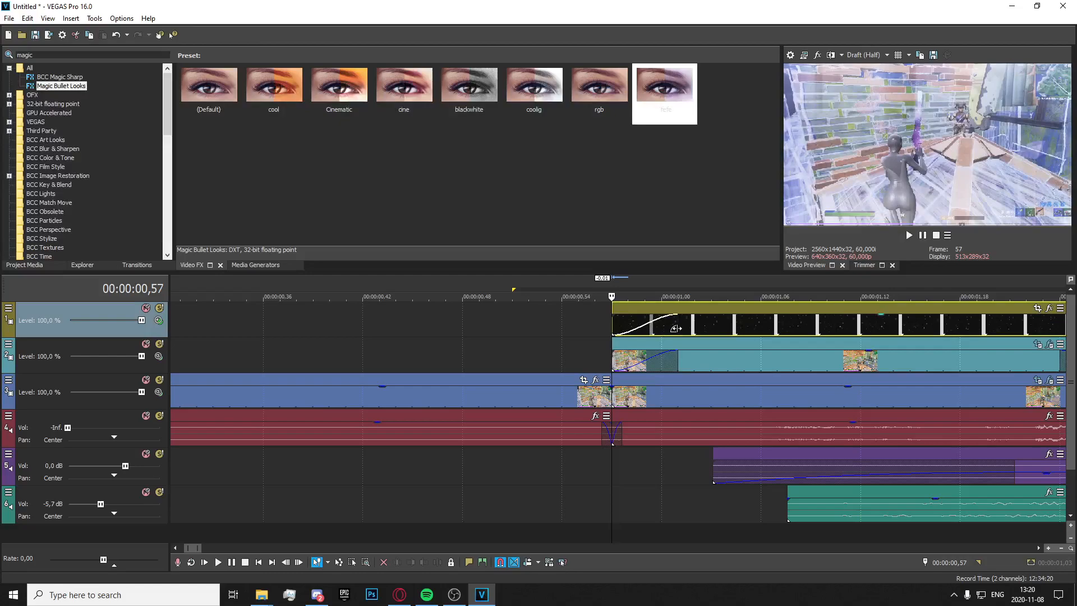
{"action": "scroll", "coordinate": [619, 336], "scroll_direction": "down", "scroll_amount": 4}
{"action": "left_click", "coordinate": [532, 328]}
{"action": "key", "text": "s"}
{"action": "left_click", "coordinate": [557, 326]}
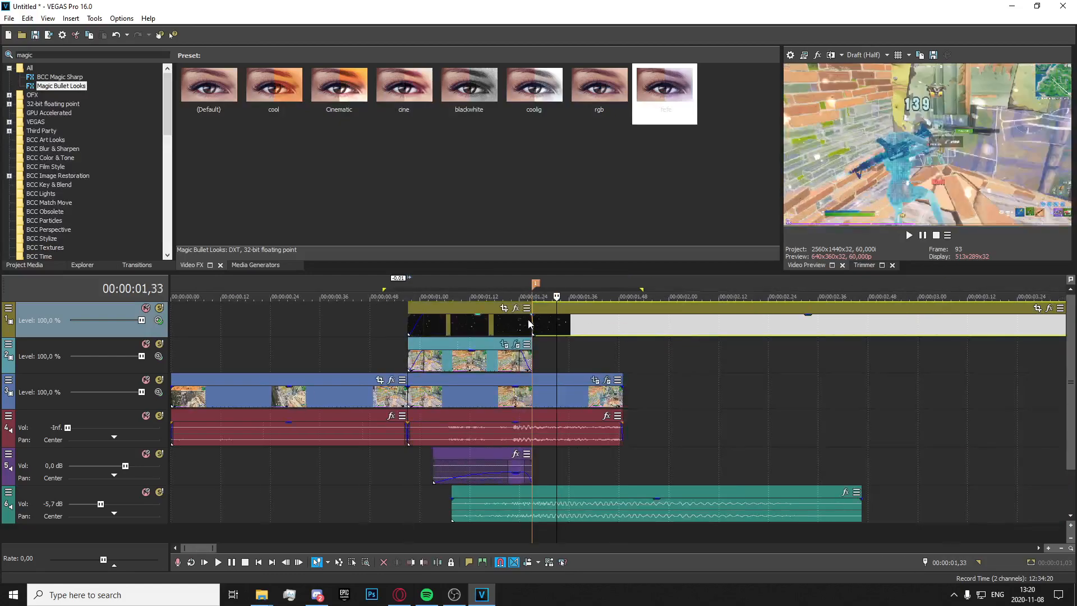
{"action": "key", "text": "Delete"}
{"action": "left_click_drag", "start_coordinate": [530, 316], "coordinate": [519, 317]}
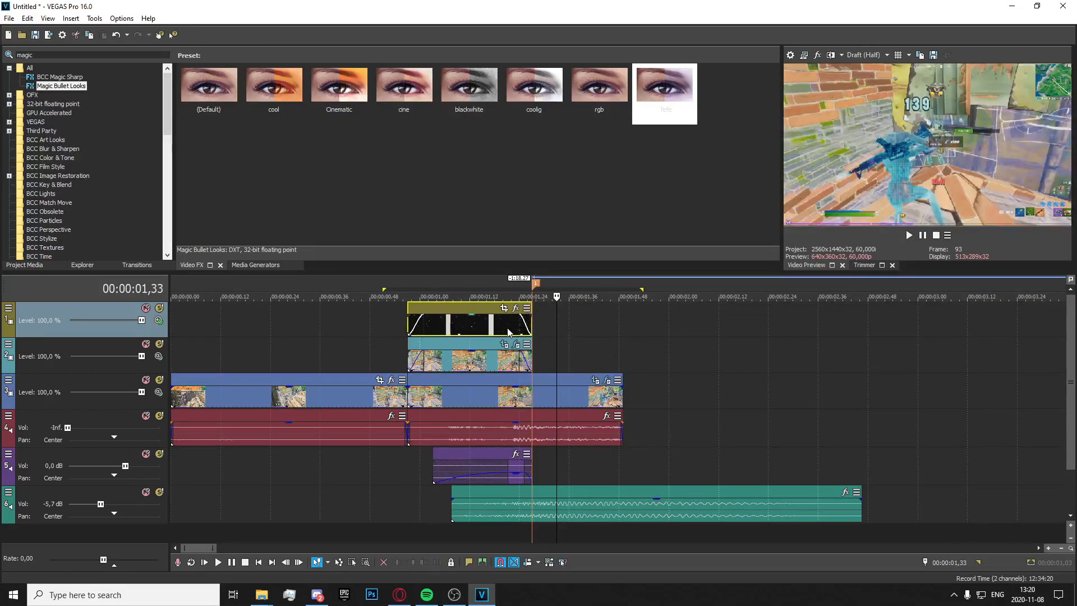
Add a velocity envelope to the overlay clip and raise it to about 421 %.
{"action": "right_click", "coordinate": [507, 328]}
{"action": "mouse_move", "coordinate": [593, 465]}
{"action": "left_click", "coordinate": [687, 464]}
{"action": "scroll", "coordinate": [481, 335], "scroll_direction": "up", "scroll_amount": 2}
{"action": "left_click", "coordinate": [479, 334]}
{"action": "left_click_drag", "start_coordinate": [477, 332], "coordinate": [475, 328]}
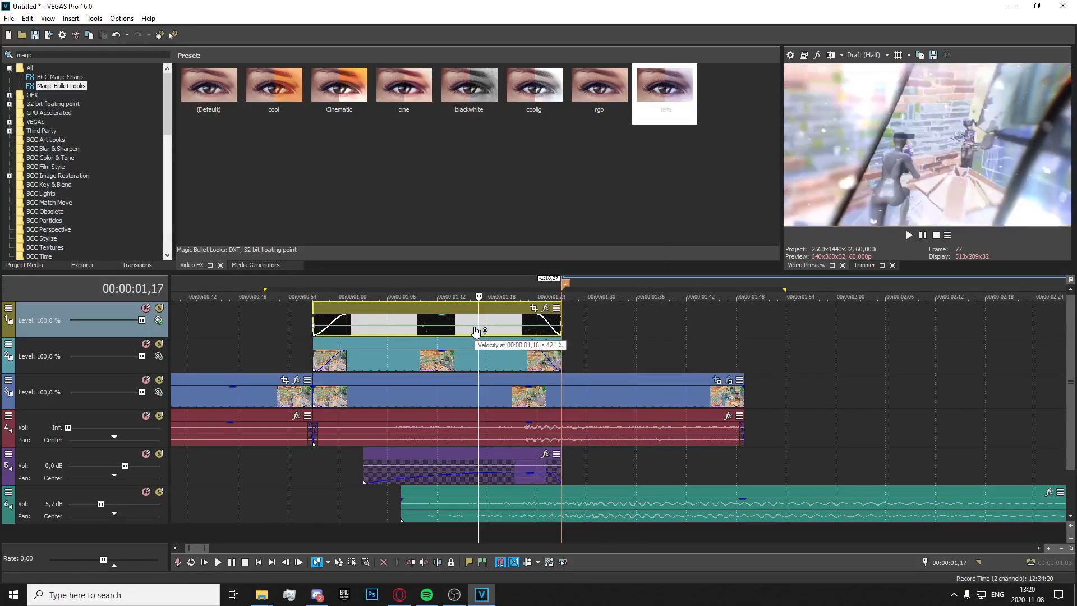
Play back the section around the masked clip to check the sped-up overlay.
{"action": "scroll", "coordinate": [671, 369], "scroll_direction": "down", "scroll_amount": 2}
{"action": "key", "text": "space"}
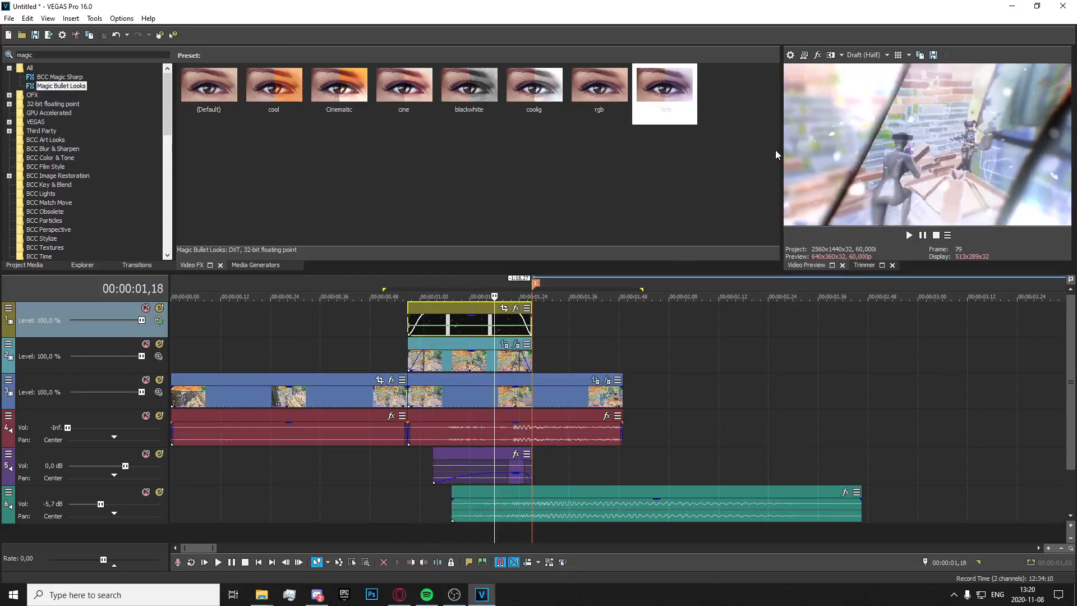
{"action": "key", "text": "space"}
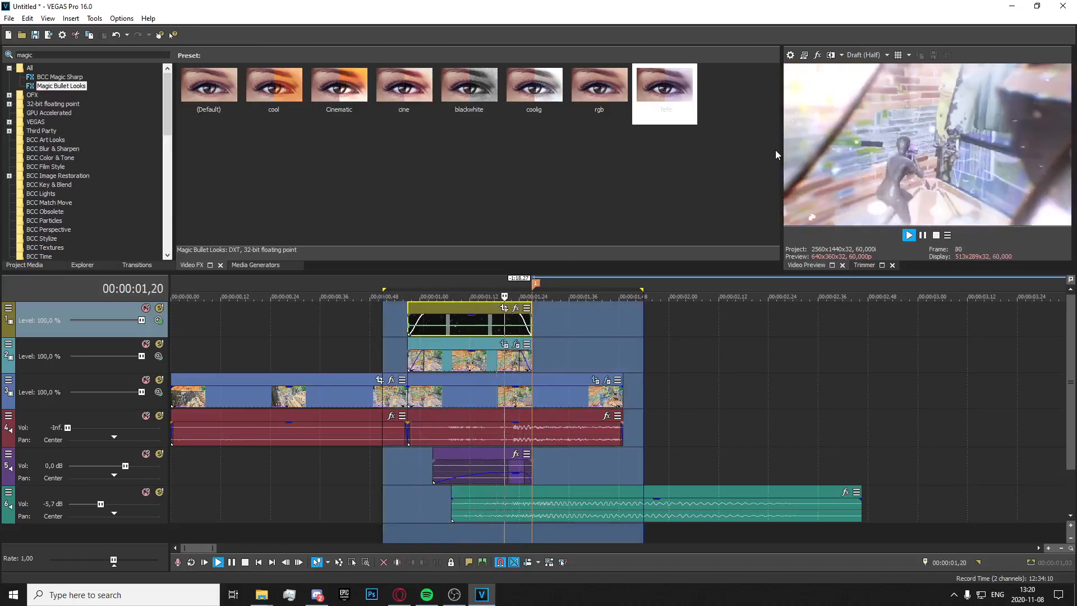
{"action": "key", "text": "space"}
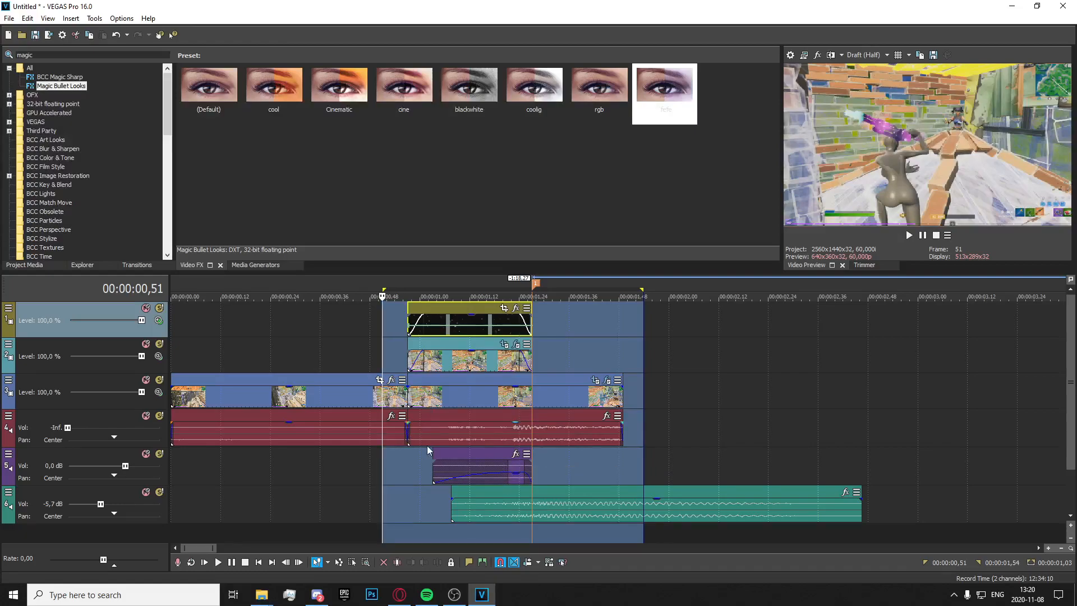
{"action": "key", "text": "space"}
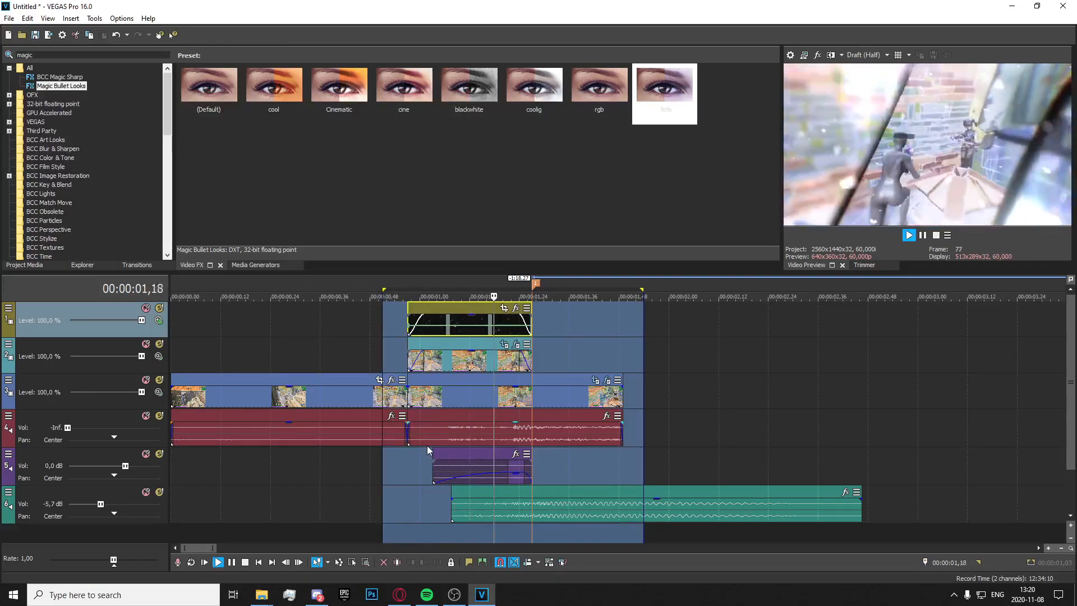
{"action": "key", "text": "space"}
Insert a new video track above the overlay track and add generated Solid Color media to it.
{"action": "scroll", "coordinate": [1073, 392], "scroll_direction": "down", "scroll_amount": 1}
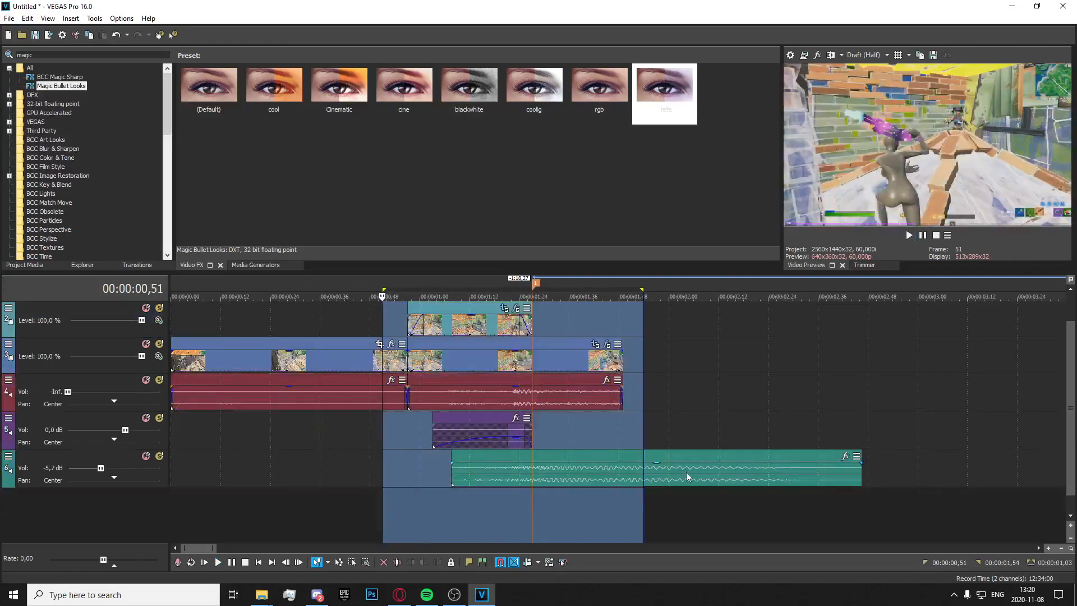
{"action": "right_click", "coordinate": [725, 520]}
{"action": "left_click", "coordinate": [716, 469]}
{"action": "scroll", "coordinate": [630, 378], "scroll_direction": "down", "scroll_amount": 3}
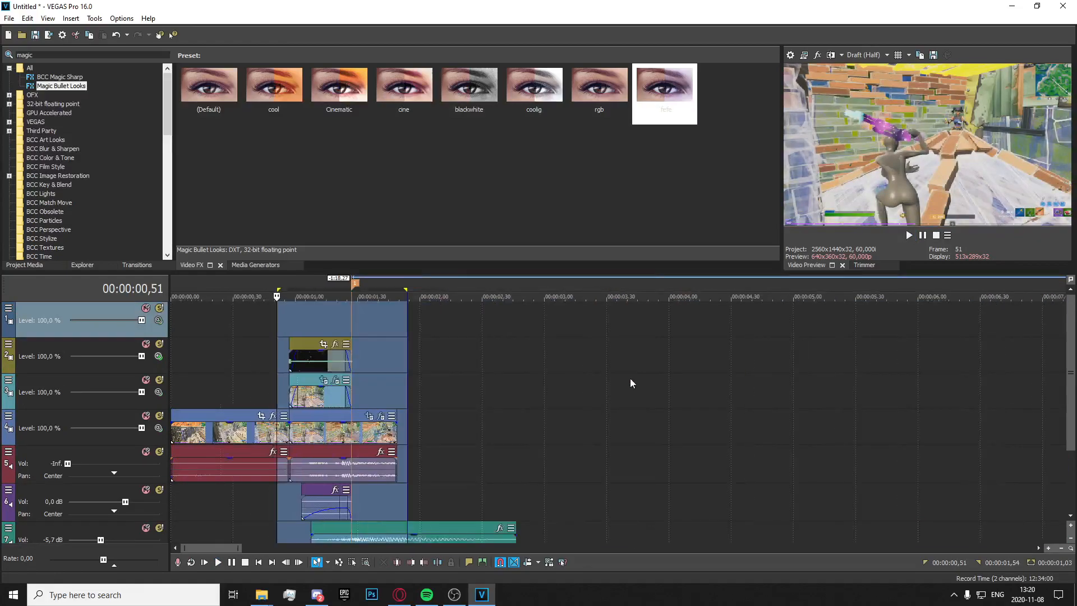
{"action": "right_click", "coordinate": [334, 327]}
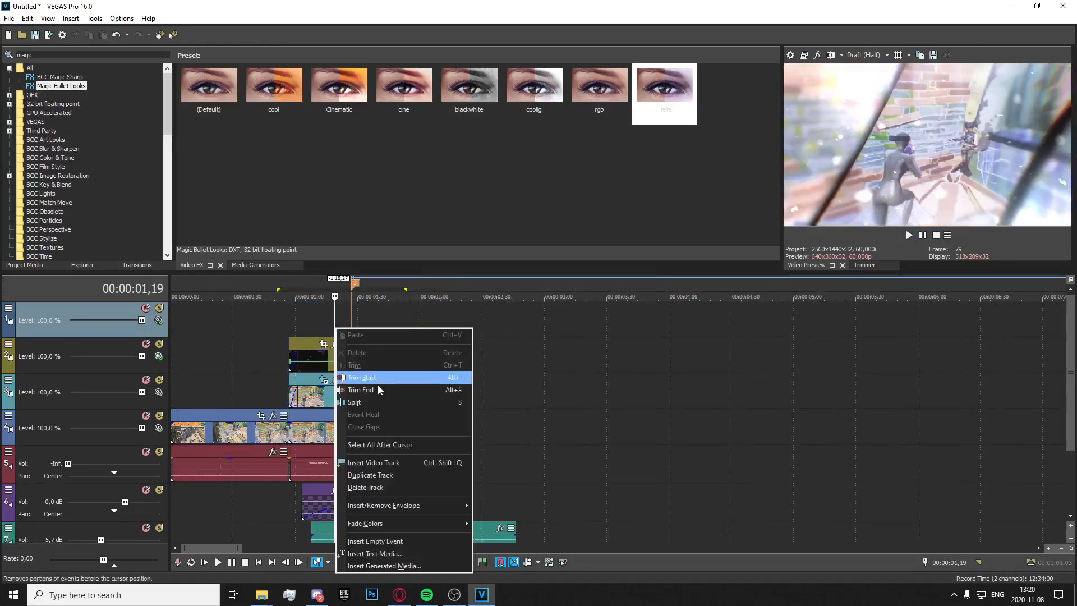
{"action": "left_click", "coordinate": [401, 560]}
{"action": "double_click", "coordinate": [646, 254]}
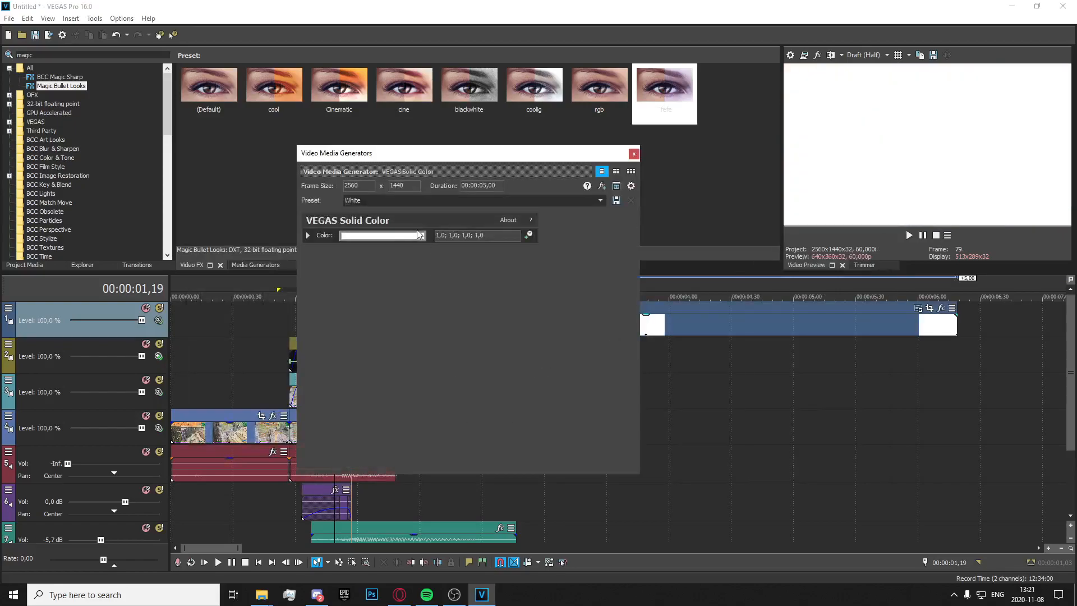
Set the solid color to black and align the clip's start with the masked clip's start.
{"action": "left_click", "coordinate": [399, 236]}
{"action": "left_click_drag", "start_coordinate": [373, 312], "coordinate": [257, 376]}
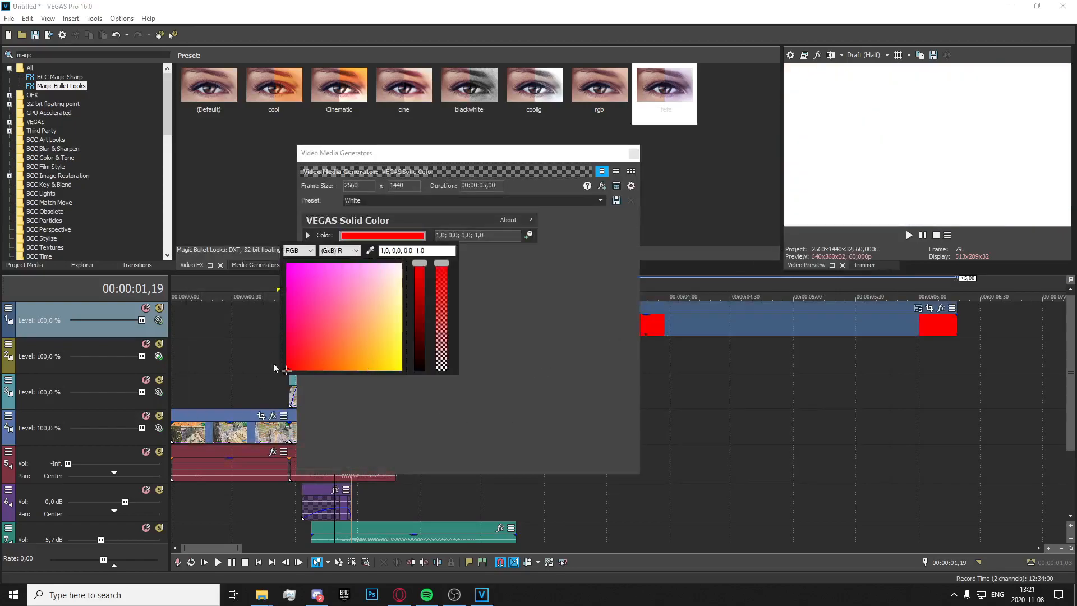
{"action": "left_click_drag", "start_coordinate": [416, 263], "coordinate": [420, 370]}
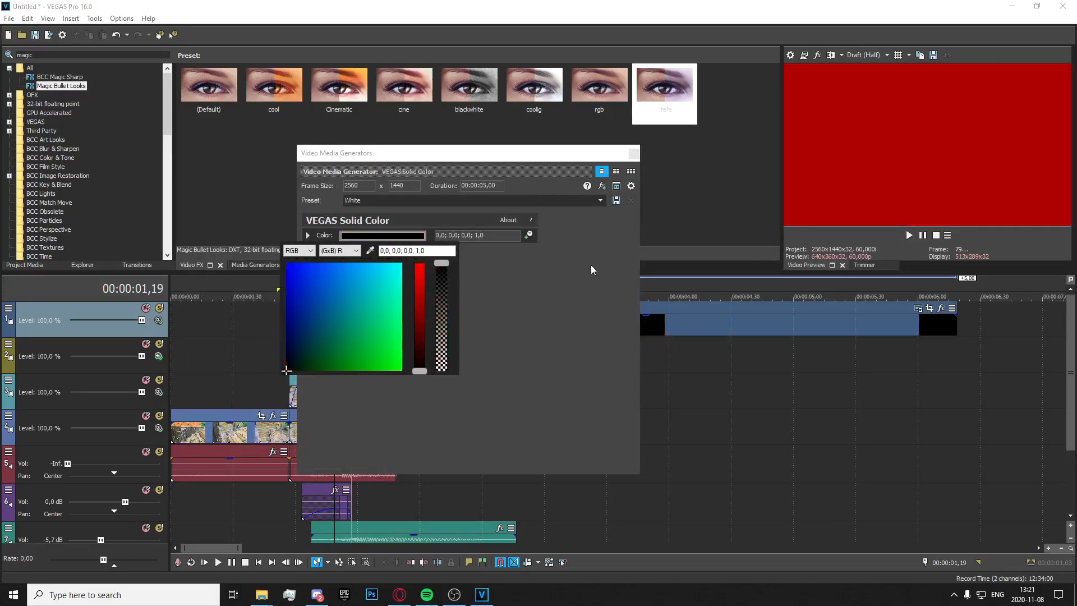
{"action": "left_click", "coordinate": [634, 153]}
{"action": "left_click_drag", "start_coordinate": [387, 326], "coordinate": [303, 327]}
{"action": "left_click", "coordinate": [303, 327]}
{"action": "scroll", "coordinate": [690, 309], "scroll_direction": "up", "scroll_amount": 3}
{"action": "scroll", "coordinate": [689, 308], "scroll_direction": "down", "scroll_amount": 5}
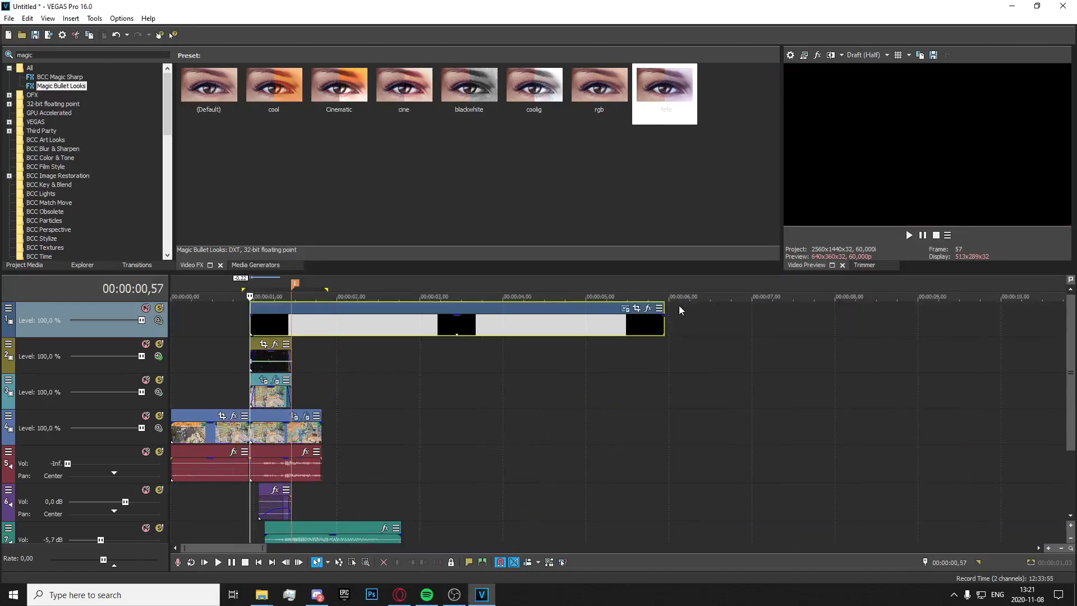
Enable masking on the black solid at its first frame and place one rectangular mask just above the frame and a copy just below.
{"action": "left_click", "coordinate": [637, 308]}
{"action": "left_click", "coordinate": [42, 536]}
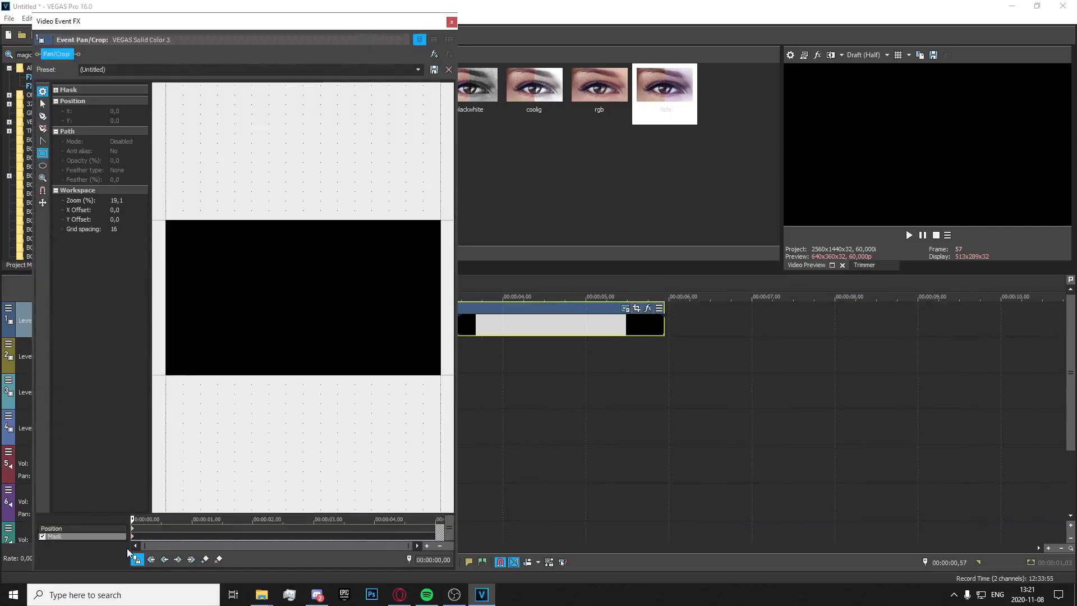
{"action": "scroll", "coordinate": [251, 335], "scroll_direction": "down", "scroll_amount": 2}
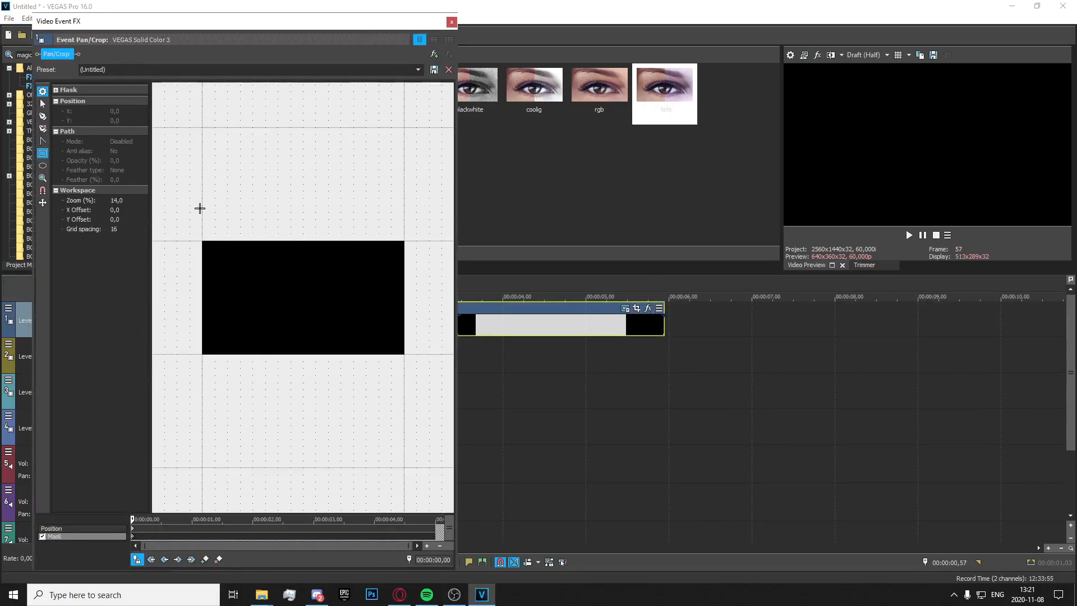
{"action": "mouse_move", "coordinate": [198, 207]}
{"action": "left_mouse_down"}
{"action": "mouse_move", "coordinate": [423, 250]}
{"action": "mouse_move", "coordinate": [407, 245]}
{"action": "left_mouse_up"}
{"action": "left_click_drag", "start_coordinate": [343, 224], "coordinate": [342, 373]}
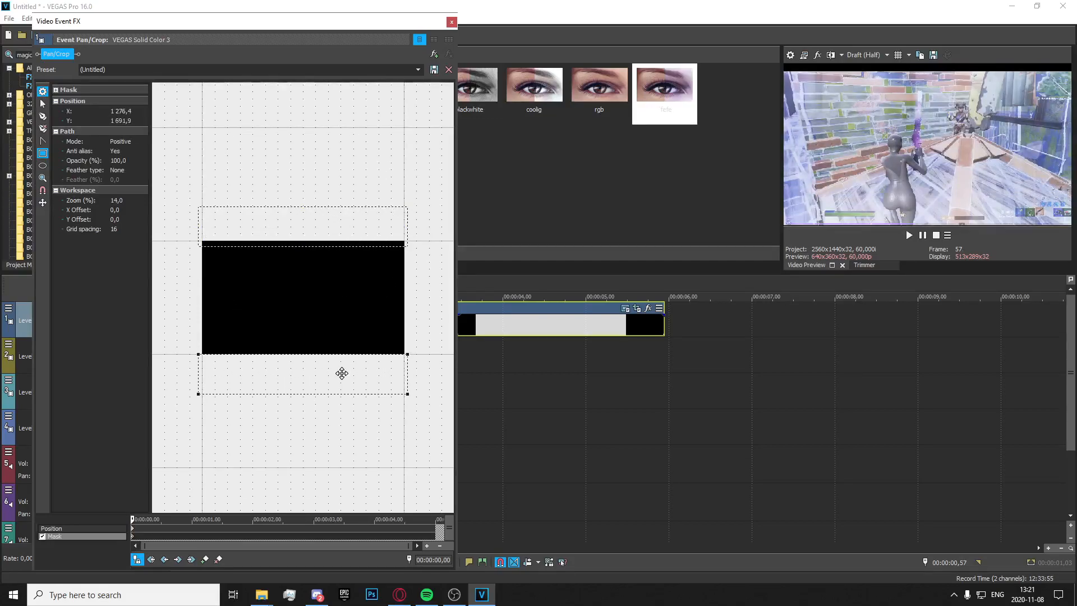
{"action": "left_click_drag", "start_coordinate": [337, 215], "coordinate": [339, 209]}
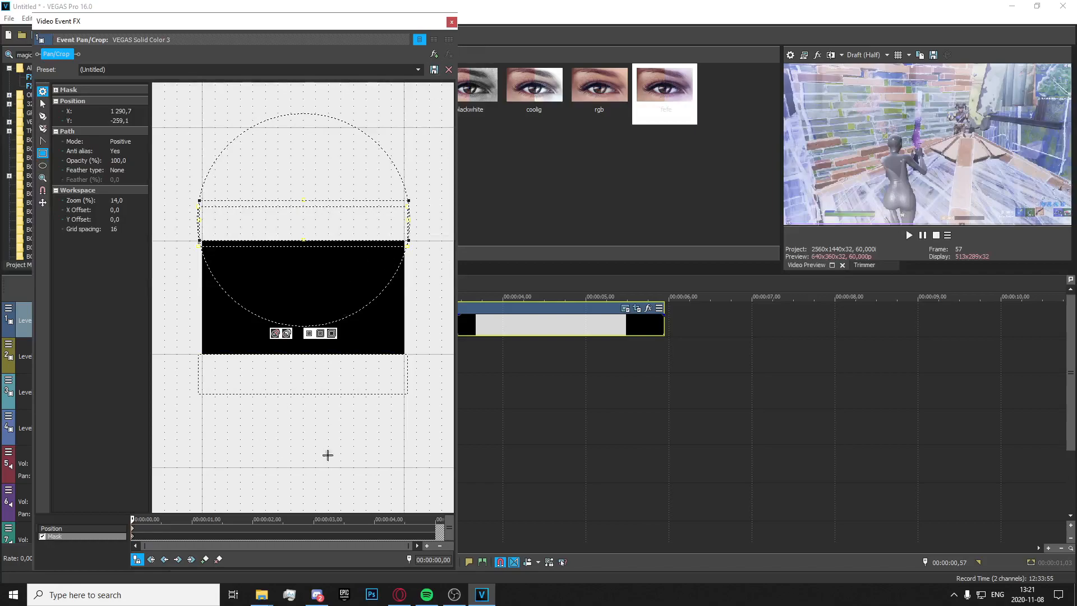
{"action": "left_click", "coordinate": [452, 22]}
At 00:00:01,01, move both rectangular masks inward to form thin black bars along the frame's upper and lower edges.
{"action": "left_click", "coordinate": [636, 324]}
{"action": "scroll", "coordinate": [828, 319], "scroll_direction": "down", "scroll_amount": 5}
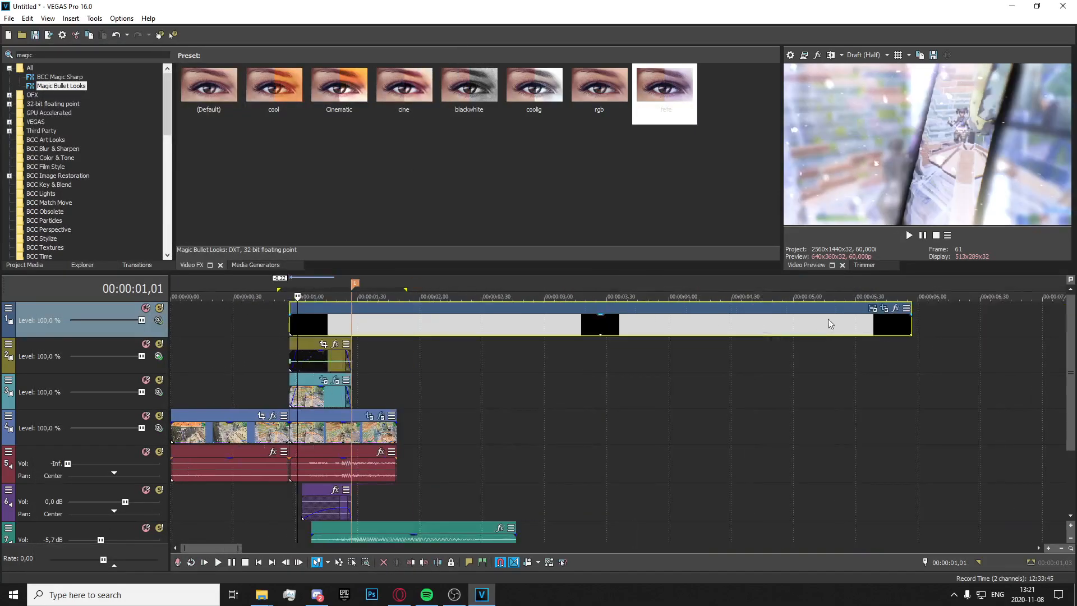
{"action": "left_click", "coordinate": [883, 309]}
{"action": "left_click_drag", "start_coordinate": [327, 187], "coordinate": [366, 213]}
{"action": "scroll", "coordinate": [327, 192], "scroll_direction": "down", "scroll_amount": 1}
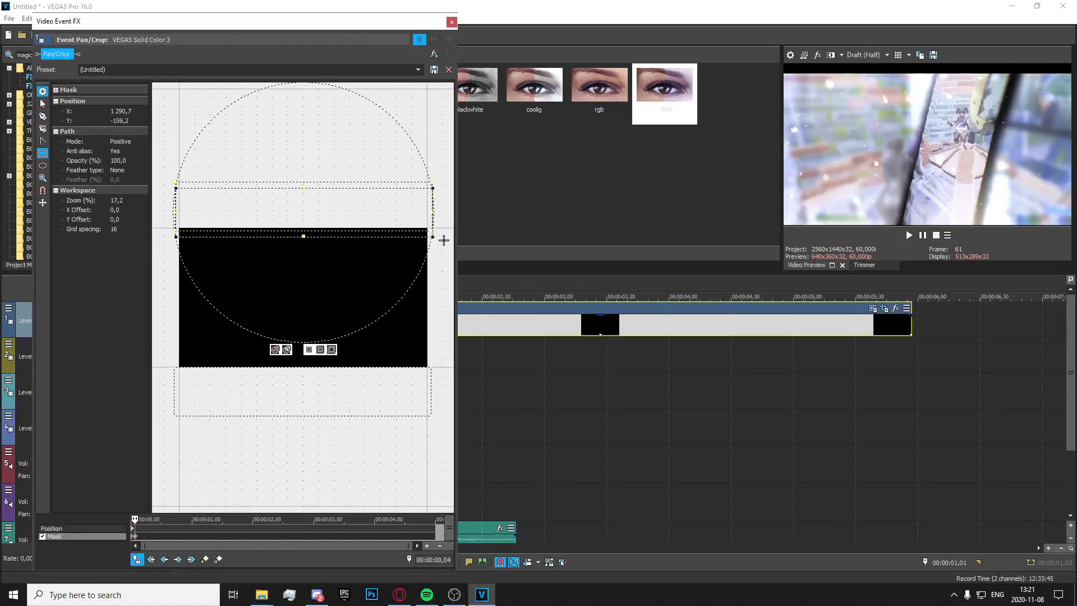
{"action": "left_click", "coordinate": [324, 371]}
{"action": "scroll", "coordinate": [319, 373], "scroll_direction": "down", "scroll_amount": 1}
{"action": "left_click_drag", "start_coordinate": [317, 377], "coordinate": [317, 373]}
{"action": "left_click", "coordinate": [451, 23]}
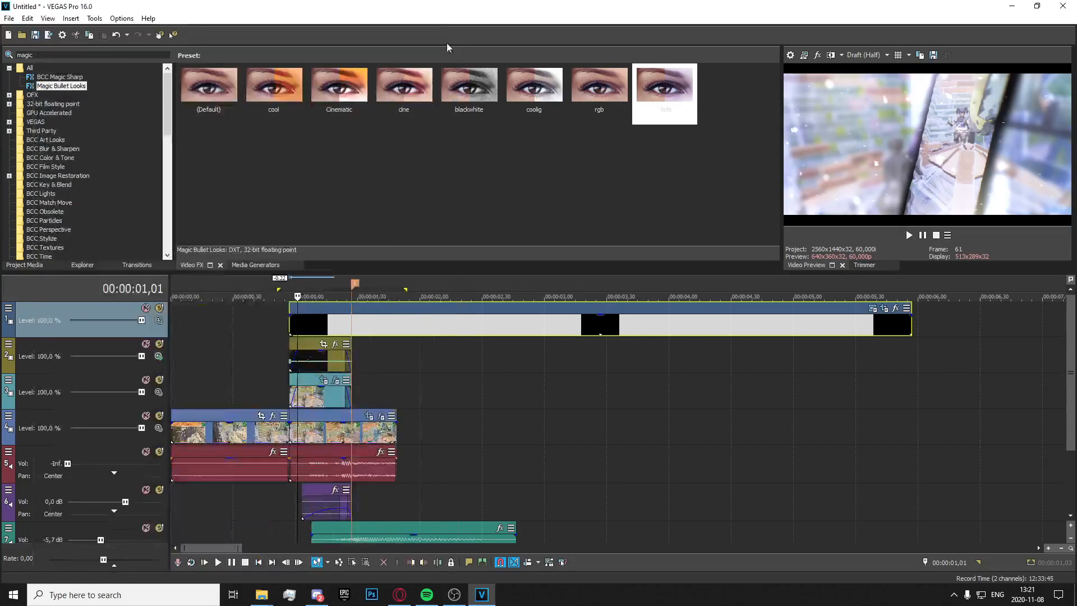
Add a mask keyframe on the black solid at 00:00:01,24 that holds the bars' position.
{"action": "left_click", "coordinate": [350, 334]}
{"action": "scroll", "coordinate": [355, 331], "scroll_direction": "up", "scroll_amount": 2}
{"action": "key", "text": "Left"}
{"action": "key", "text": "Left"}
{"action": "key", "text": "Left"}
{"action": "scroll", "coordinate": [750, 360], "scroll_direction": "down", "scroll_amount": 1}
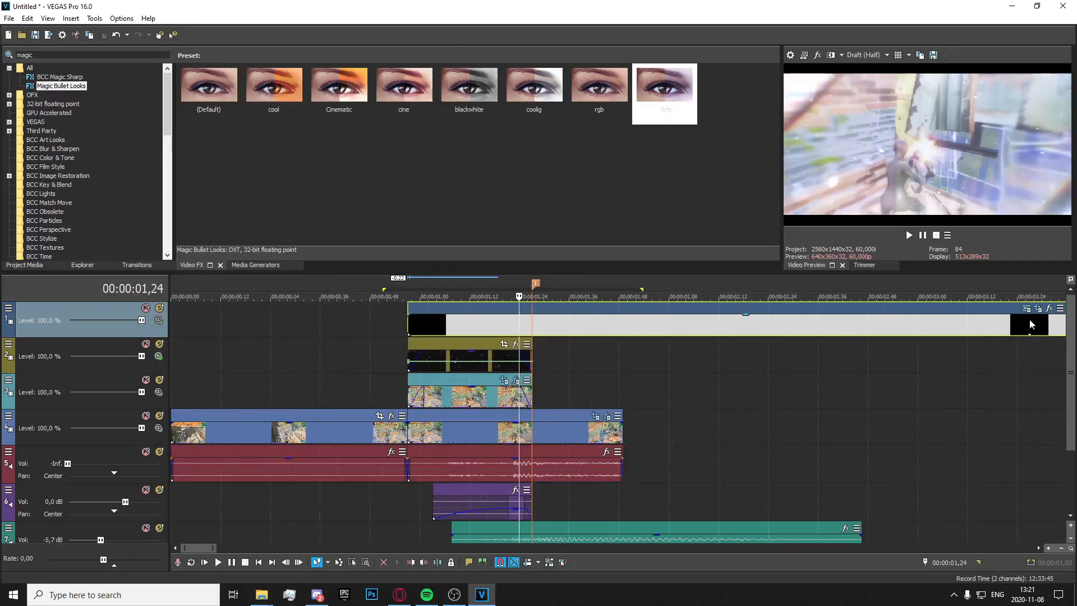
{"action": "scroll", "coordinate": [987, 324], "scroll_direction": "down", "scroll_amount": 1}
{"action": "left_click", "coordinate": [1025, 308]}
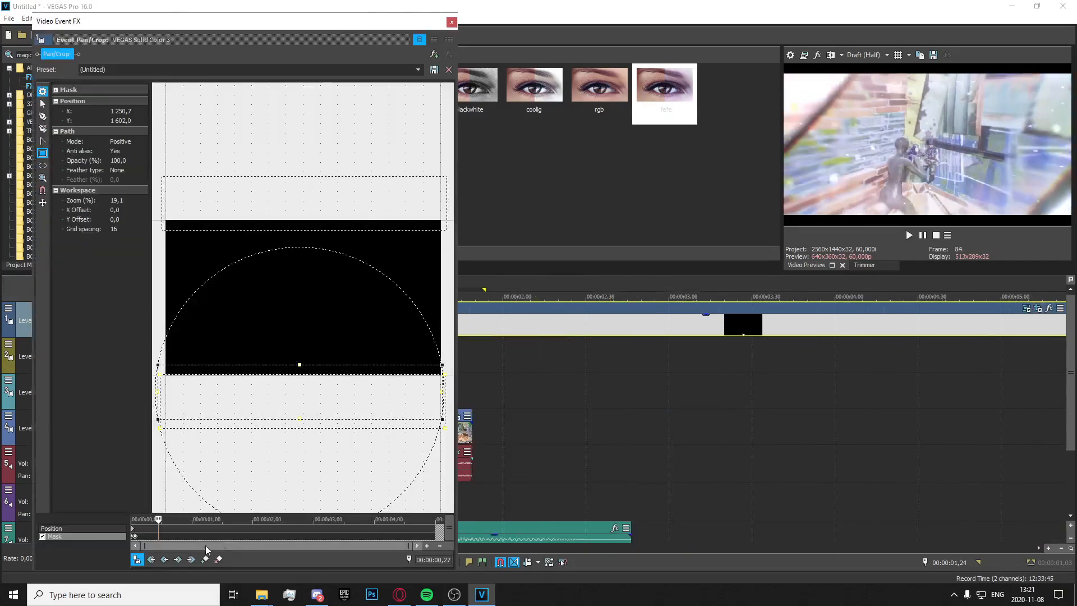
{"action": "scroll", "coordinate": [629, 369], "scroll_direction": "up", "scroll_amount": 4}
At 00:00:01,27, move both rectangular masks back outside the frame so the black bars slide out.
{"action": "left_click", "coordinate": [639, 329]}
{"action": "left_click", "coordinate": [362, 179]}
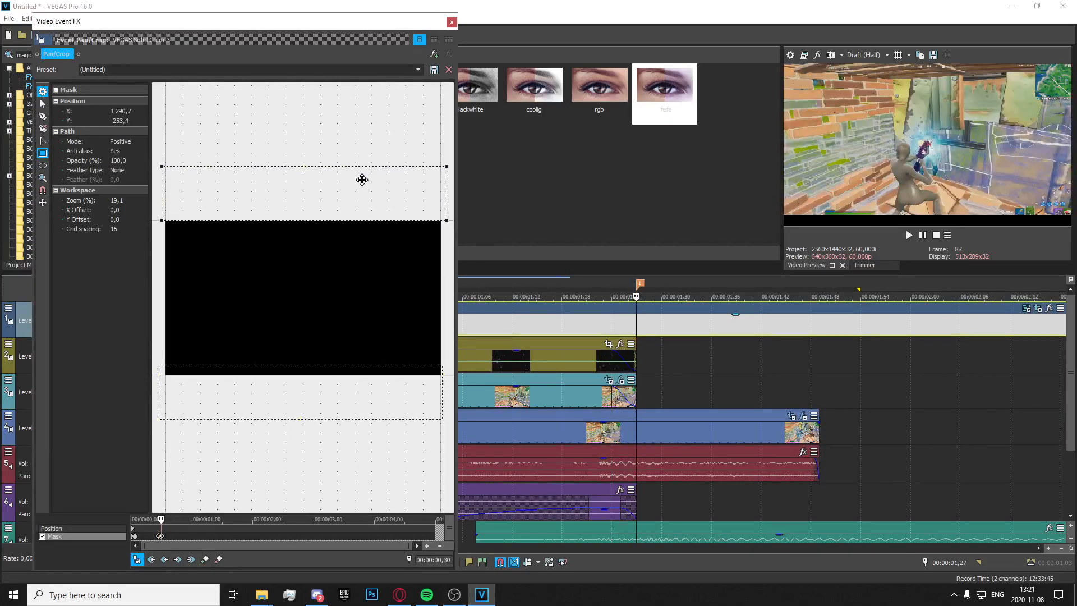
{"action": "left_click_drag", "start_coordinate": [362, 179], "coordinate": [362, 179]}
{"action": "left_click_drag", "start_coordinate": [405, 372], "coordinate": [405, 386]}
{"action": "left_click", "coordinate": [451, 22]}
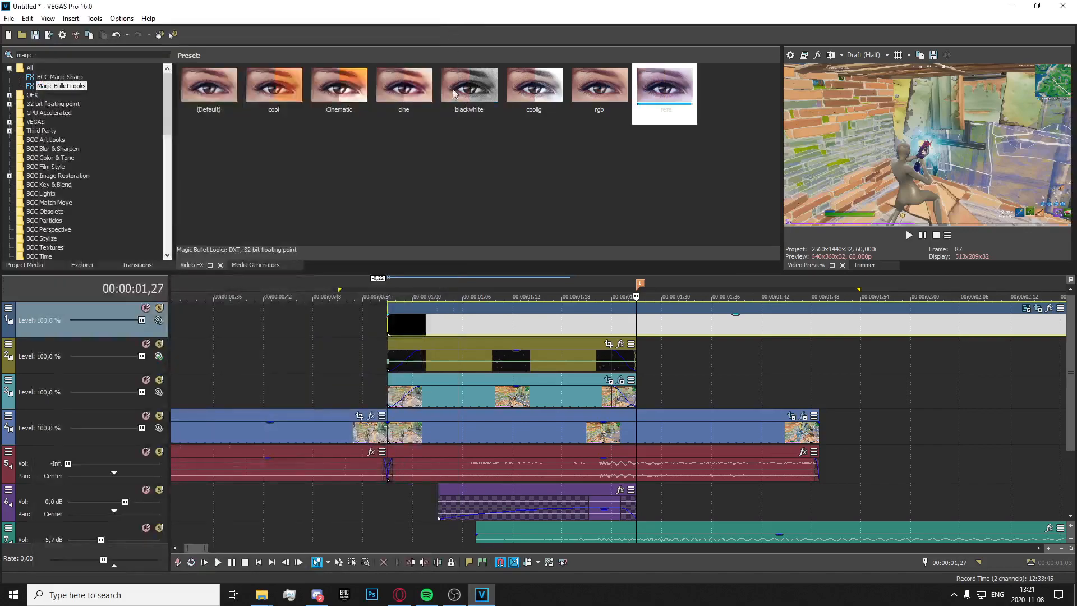
Split the black solid clip at the masked clip's end and delete the remainder.
{"action": "scroll", "coordinate": [411, 292], "scroll_direction": "down", "scroll_amount": 4}
{"action": "left_click", "coordinate": [450, 329]}
{"action": "scroll", "coordinate": [421, 455], "scroll_direction": "down", "scroll_amount": 3}
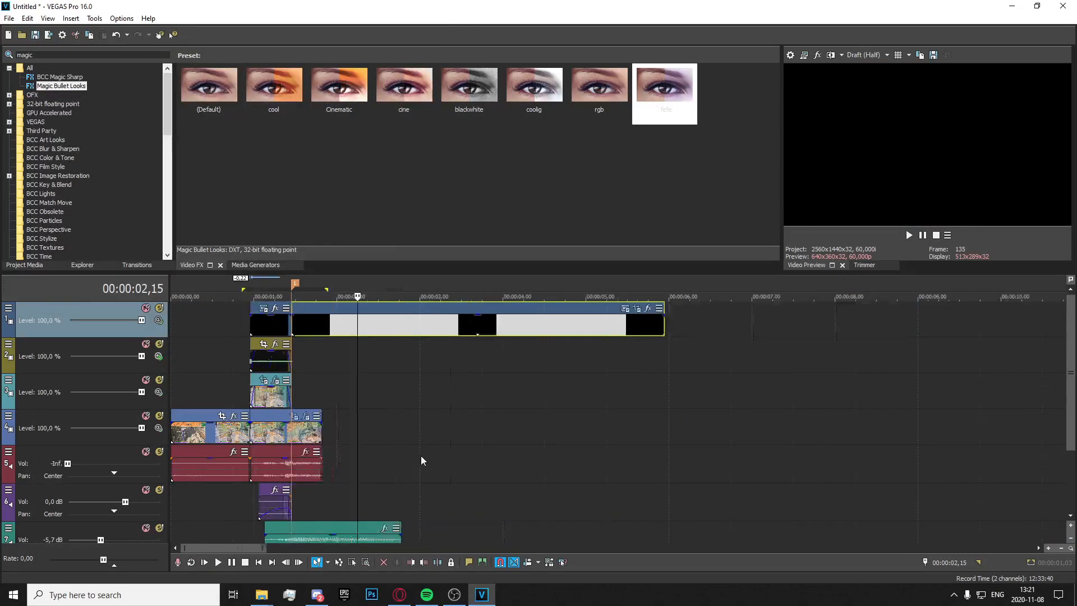
{"action": "key", "text": "Delete"}
Select a loop region around the masked clip and play it back to check the black bar animation.
{"action": "scroll", "coordinate": [437, 429], "scroll_direction": "up", "scroll_amount": 6}
{"action": "left_click_drag", "start_coordinate": [593, 391], "coordinate": [215, 353]}
{"action": "key", "text": "space"}
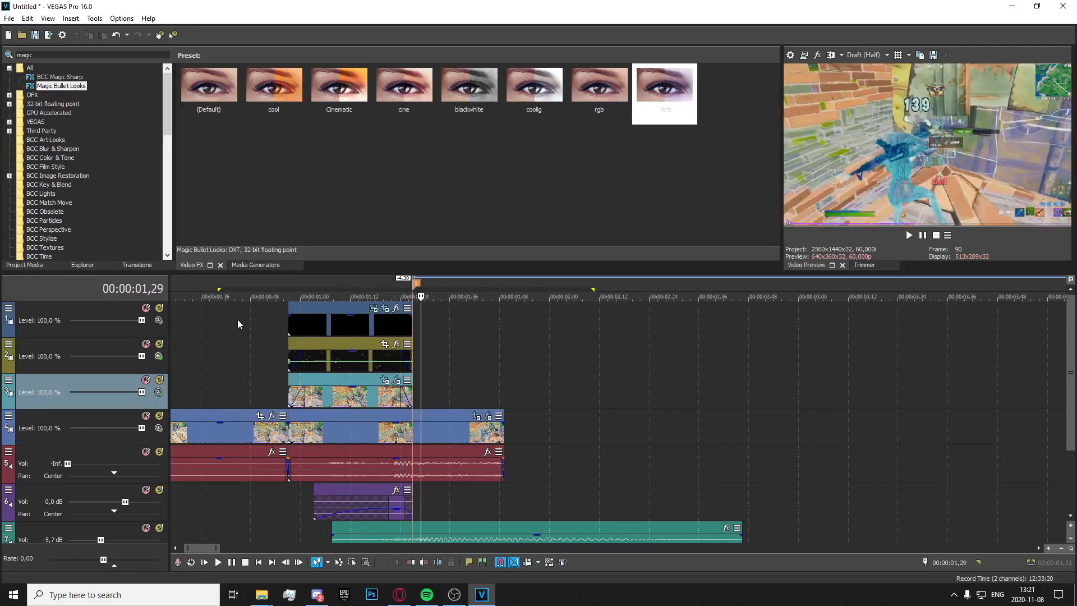
{"action": "key", "text": "q"}
{"action": "key", "text": "space"}
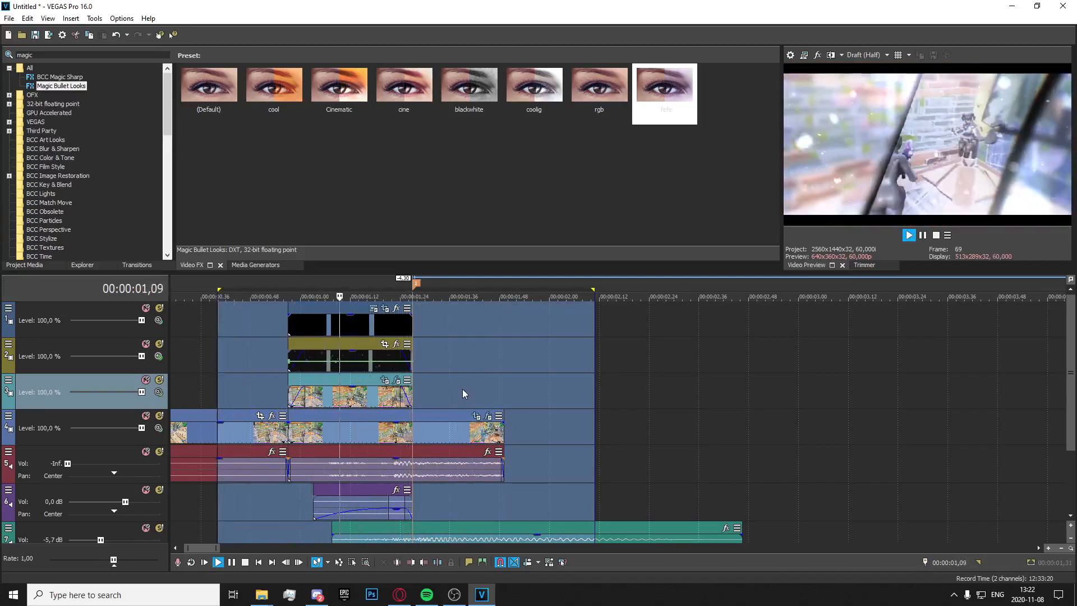
{"action": "key", "text": "space"}
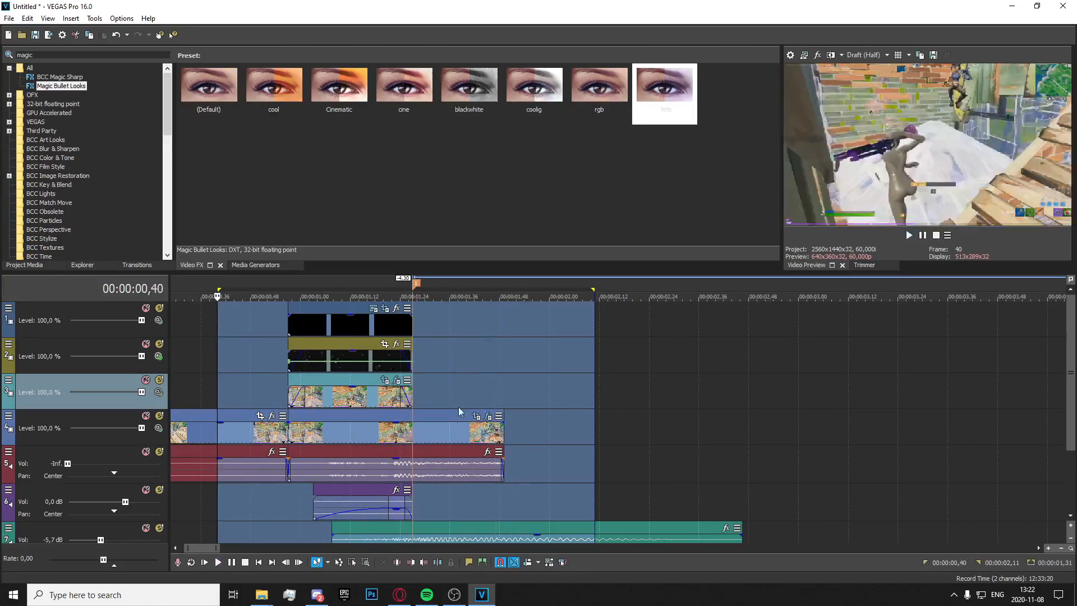
Search the video effects for "shake" and apply the S_Shake preset "Tilt Shake shot (0,3)" to the main gameplay clip on track 4.
{"action": "left_click", "coordinate": [417, 437]}
{"action": "scroll", "coordinate": [567, 428], "scroll_direction": "up", "scroll_amount": 2}
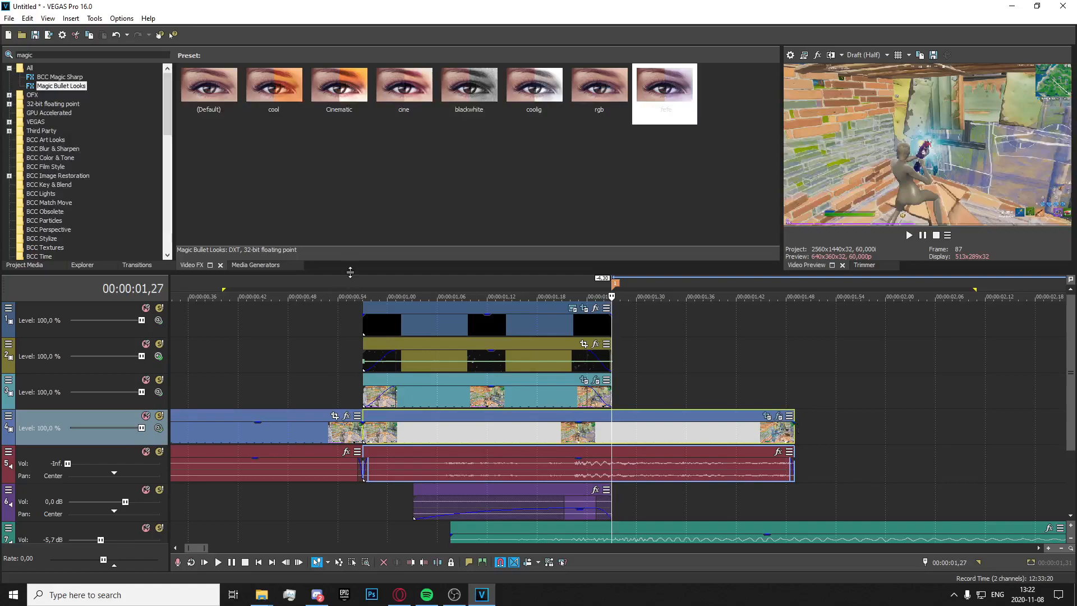
{"action": "double_click", "coordinate": [45, 55]}
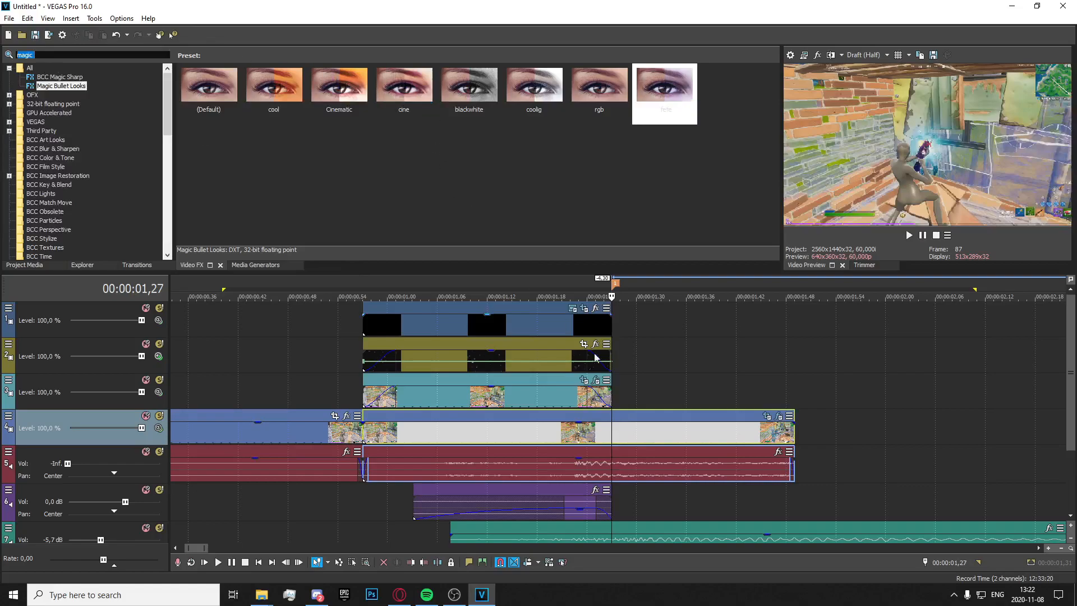
{"action": "type", "text": "shake"}
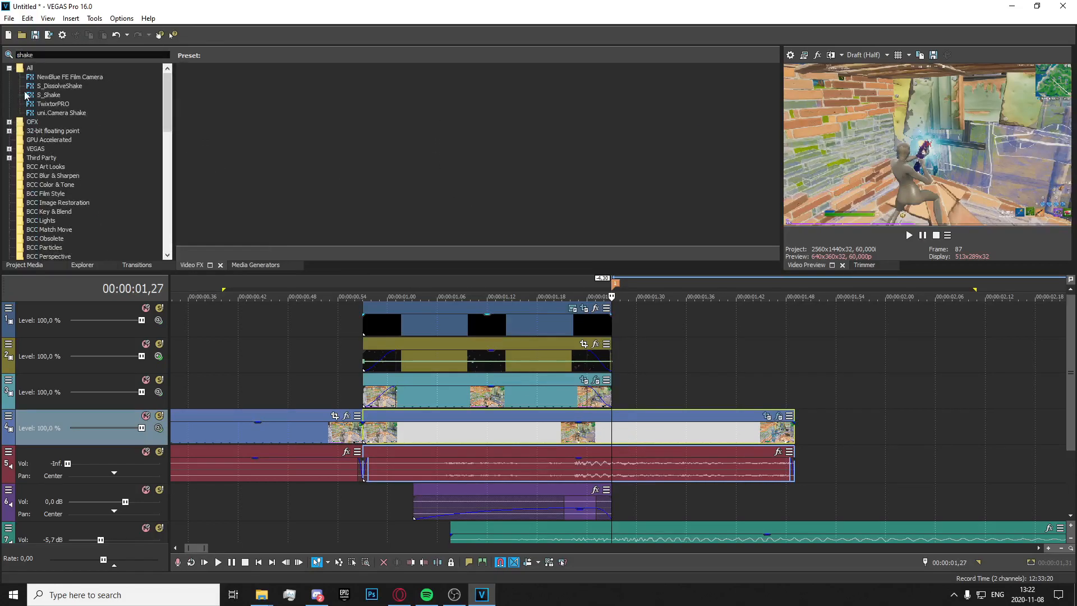
{"action": "left_click", "coordinate": [27, 96]}
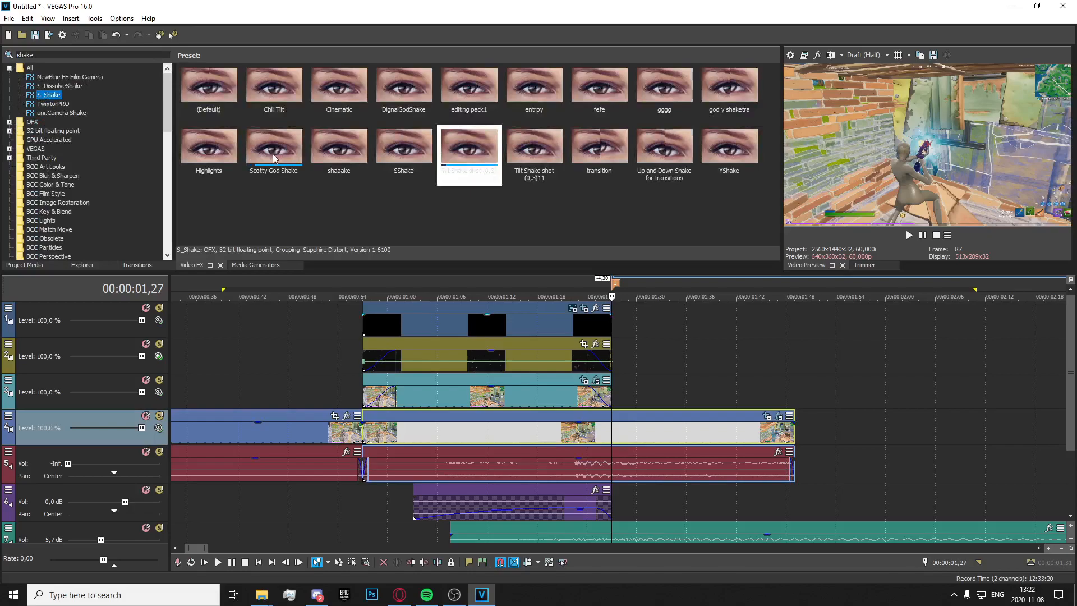
{"action": "left_click_drag", "start_coordinate": [485, 171], "coordinate": [619, 418]}
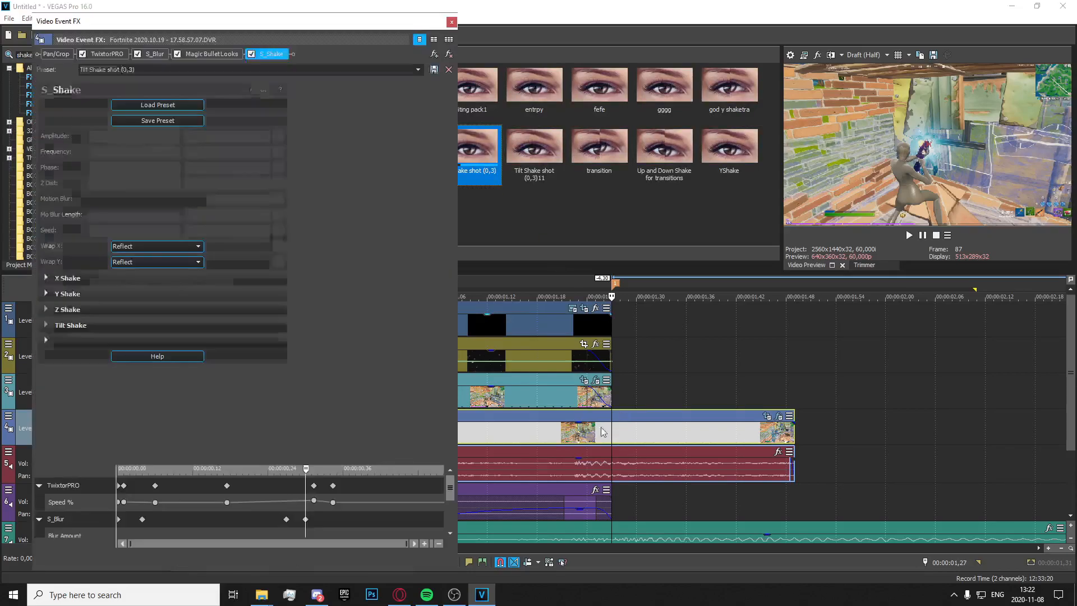
Keyframe the S_Shake amplitude at 0 at 00:00:00,28 and raise it to 1,073 at 00:00:00,30 in the effect's timeline.
{"action": "left_click_drag", "start_coordinate": [452, 484], "coordinate": [453, 519]}
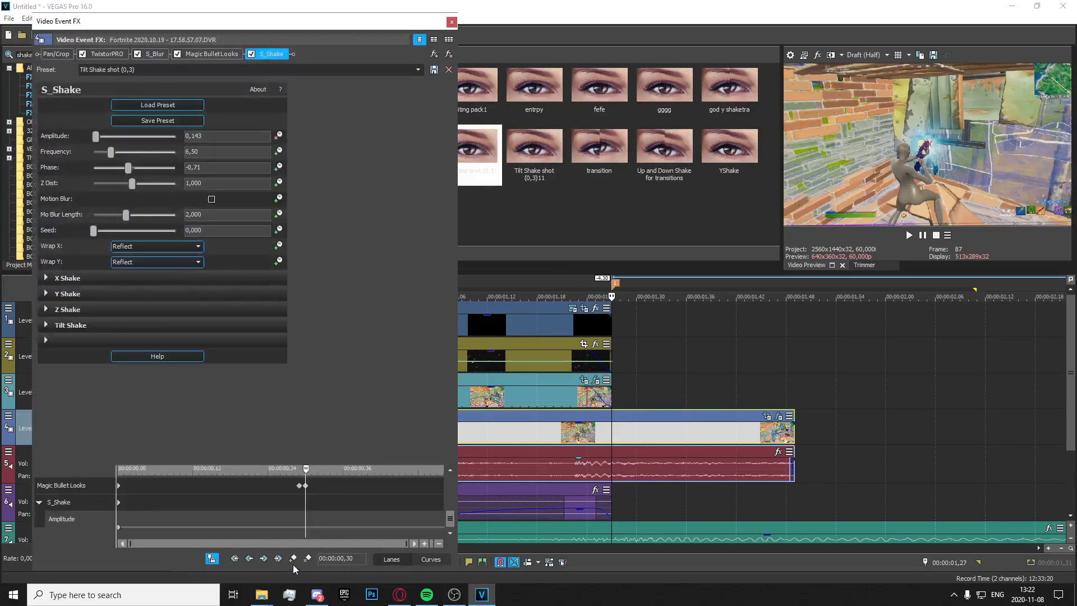
{"action": "left_click", "coordinate": [305, 527]}
{"action": "key", "text": "Left"}
{"action": "key", "text": "Left"}
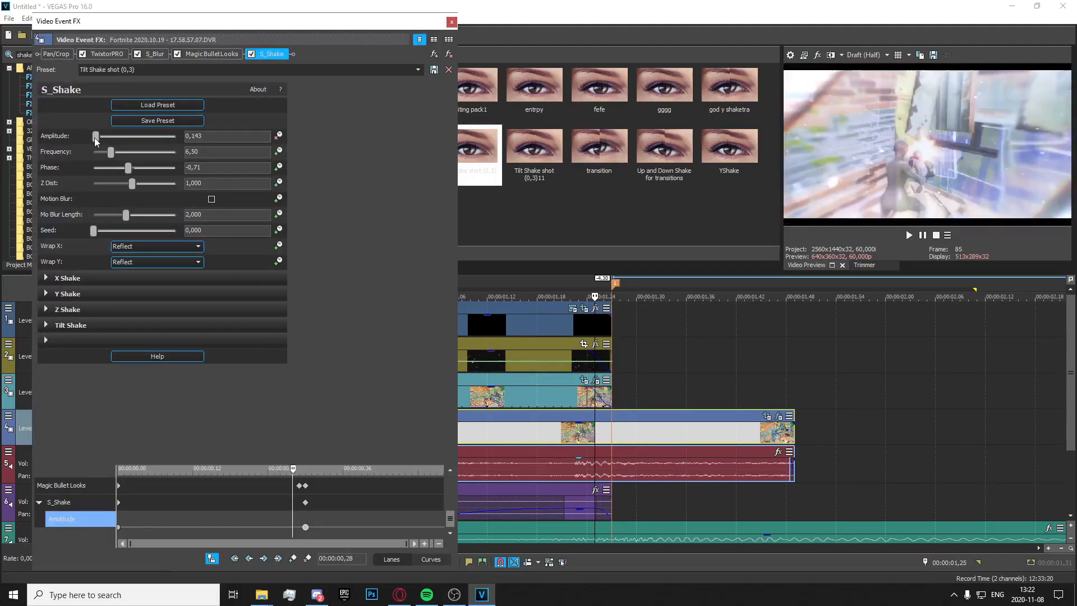
{"action": "left_click", "coordinate": [118, 527]}
{"action": "left_click", "coordinate": [306, 527]}
{"action": "double_click", "coordinate": [305, 527]}
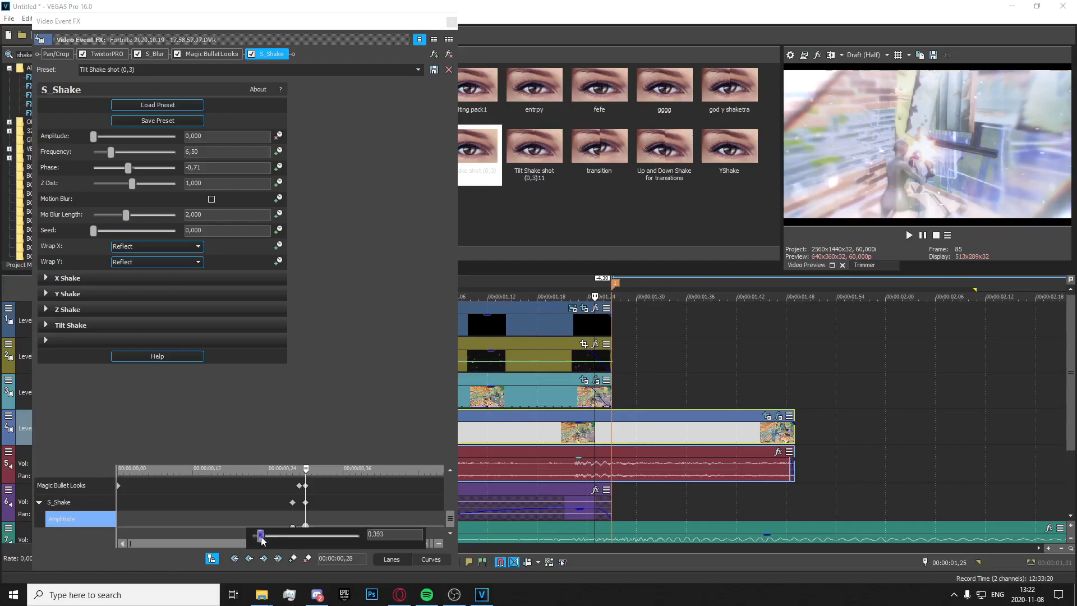
Set the S_Shake phase to -0,58 while previewing the frame at 00:00:01,27.
{"action": "left_click", "coordinate": [620, 421]}
{"action": "left_click", "coordinate": [587, 405]}
{"action": "key", "text": "Right"}
{"action": "key", "text": "Right"}
{"action": "key", "text": "Right"}
{"action": "key", "text": "Right"}
{"action": "key", "text": "Left"}
{"action": "key", "text": "Right"}
{"action": "key", "text": "Left"}
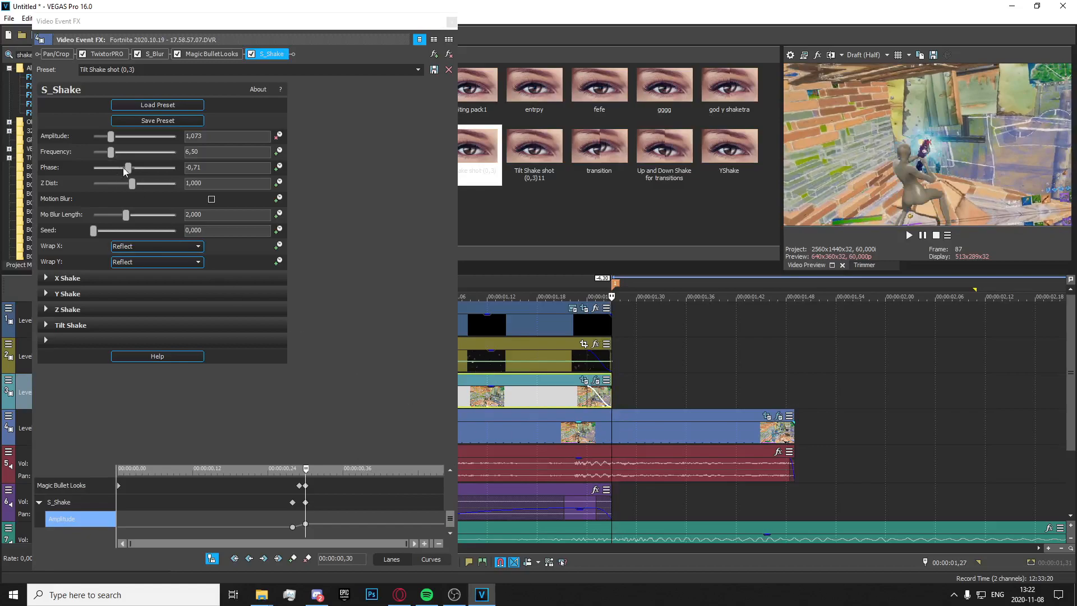
{"action": "left_click_drag", "start_coordinate": [123, 167], "coordinate": [127, 167]}
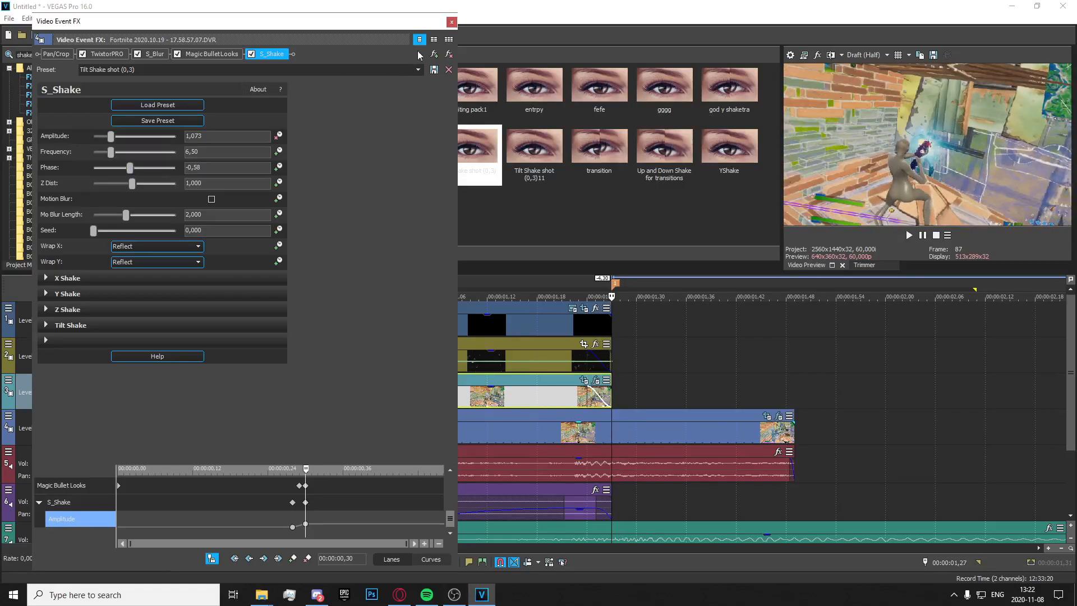
Select a loop region from 00:00:01,21 across the end of the masked clip and play it back to check the shake.
{"action": "left_click", "coordinate": [452, 22]}
{"action": "left_click_drag", "start_coordinate": [768, 368], "coordinate": [563, 368]}
{"action": "key", "text": "space"}
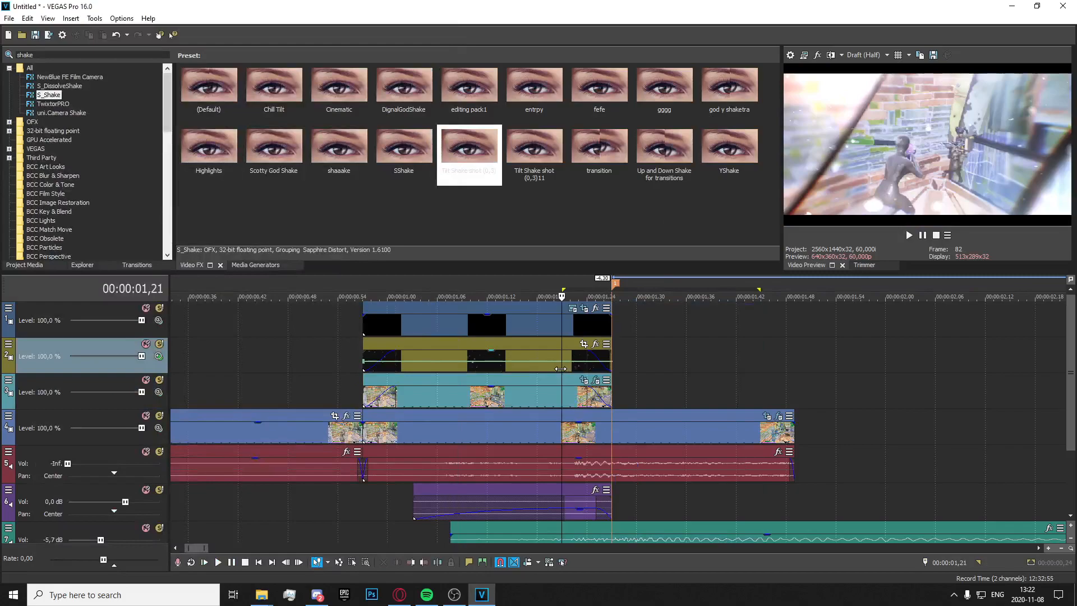
{"action": "key", "text": "space"}
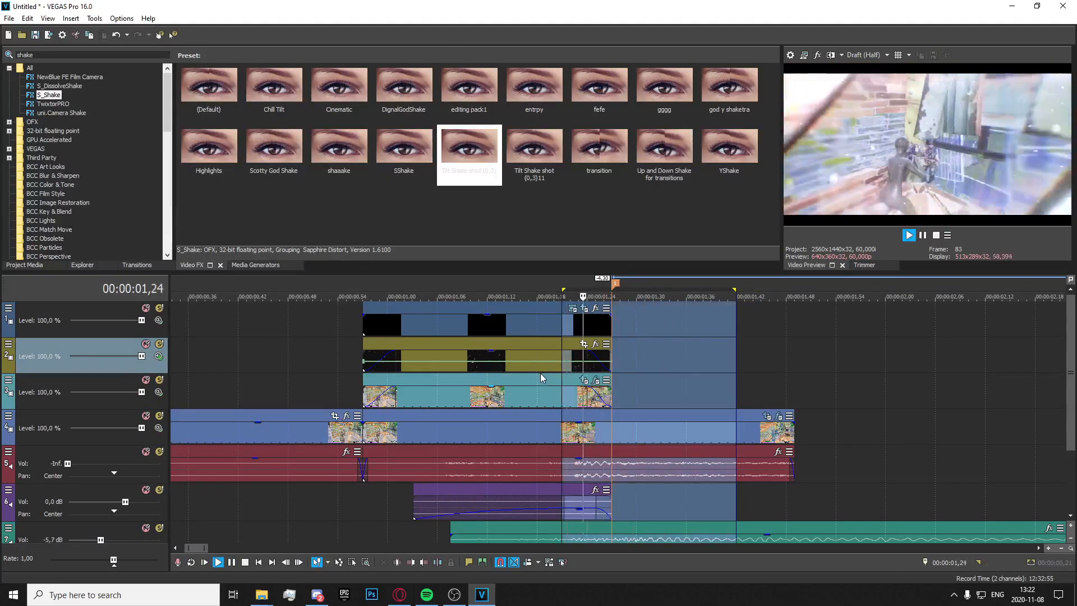
{"action": "key", "text": "space"}
Reopen the gameplay clip's S_Shake settings and keyframe the amplitude down to 0 at 00:00:01,39.
{"action": "left_click", "coordinate": [778, 418]}
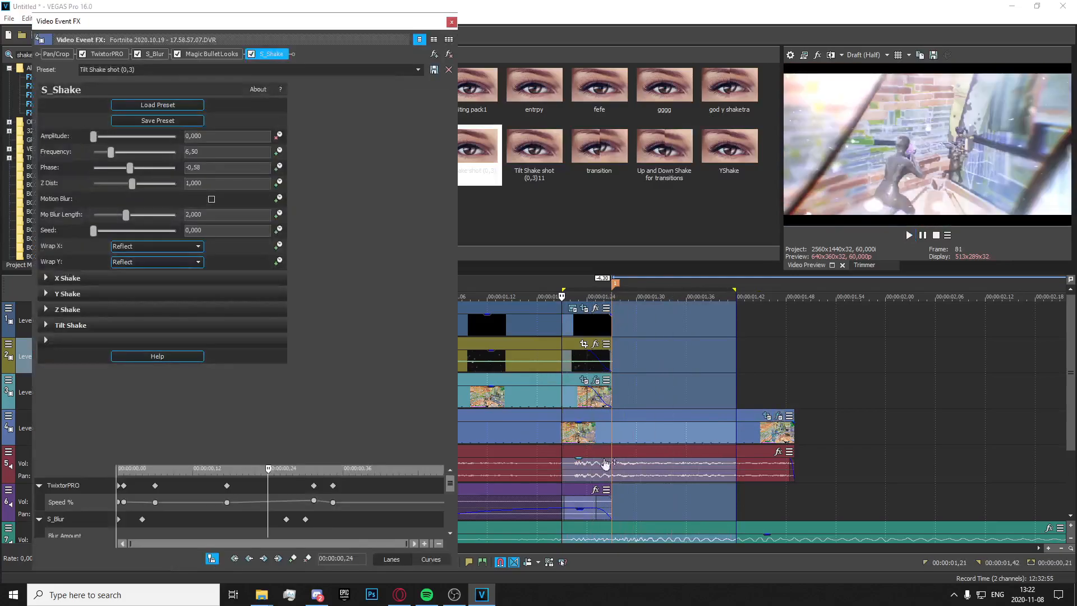
{"action": "left_click", "coordinate": [620, 439]}
{"action": "left_click", "coordinate": [651, 432]}
{"action": "key", "text": "Right"}
{"action": "key", "text": "Right"}
{"action": "key", "text": "Right"}
{"action": "key", "text": "Right"}
{"action": "key", "text": "Right"}
{"action": "key", "text": "Right"}
{"action": "key", "text": "Right"}
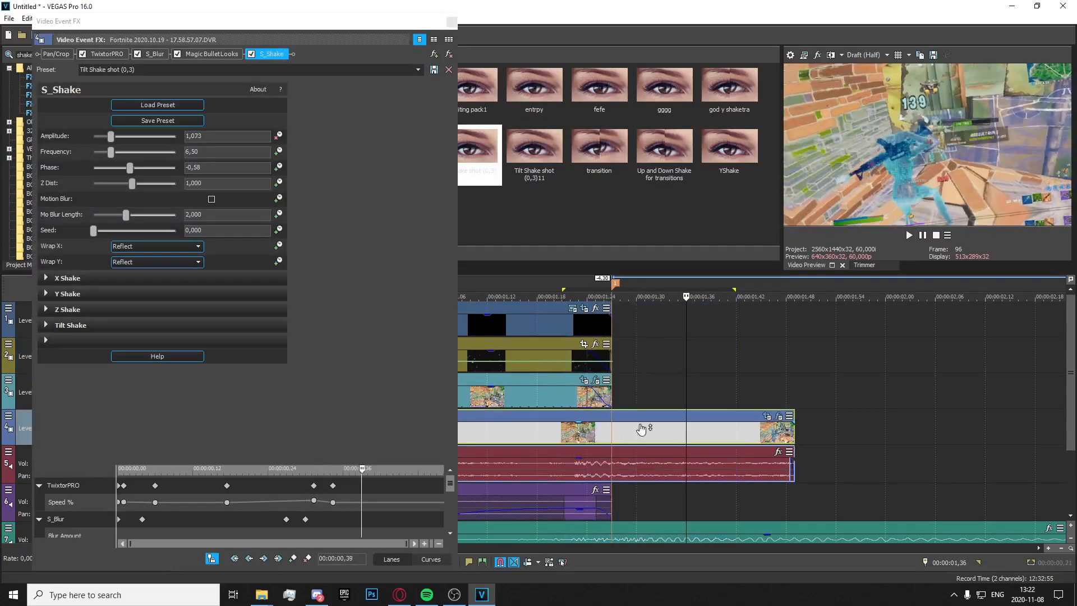
{"action": "double_click", "coordinate": [112, 136]}
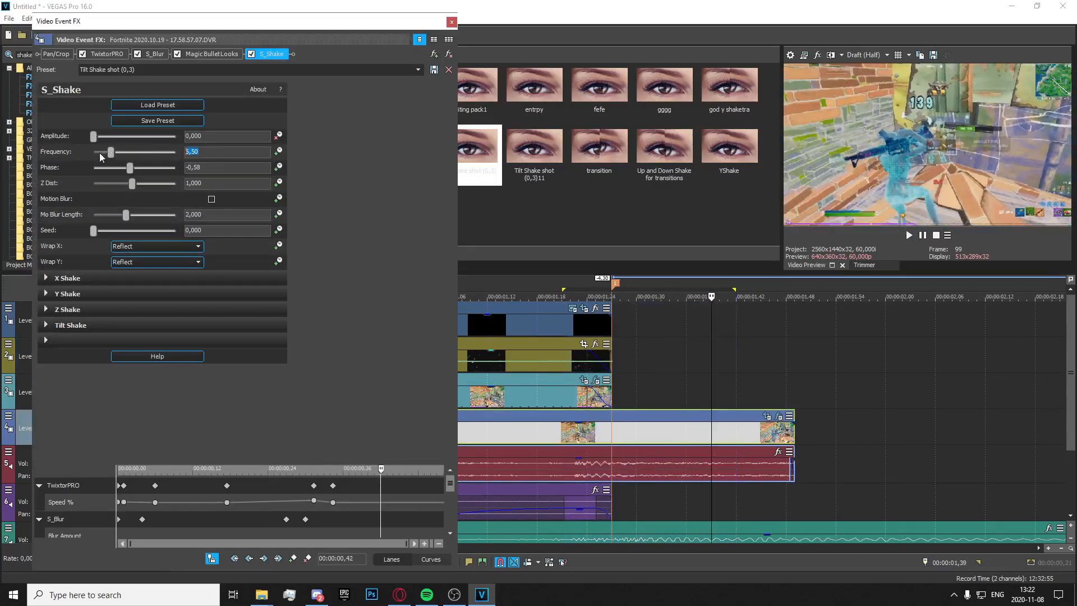
Set the S_Shake frequency to 8,00 and play the loop region to check the shake.
{"action": "left_click", "coordinate": [180, 153]}
{"action": "left_click", "coordinate": [453, 23]}
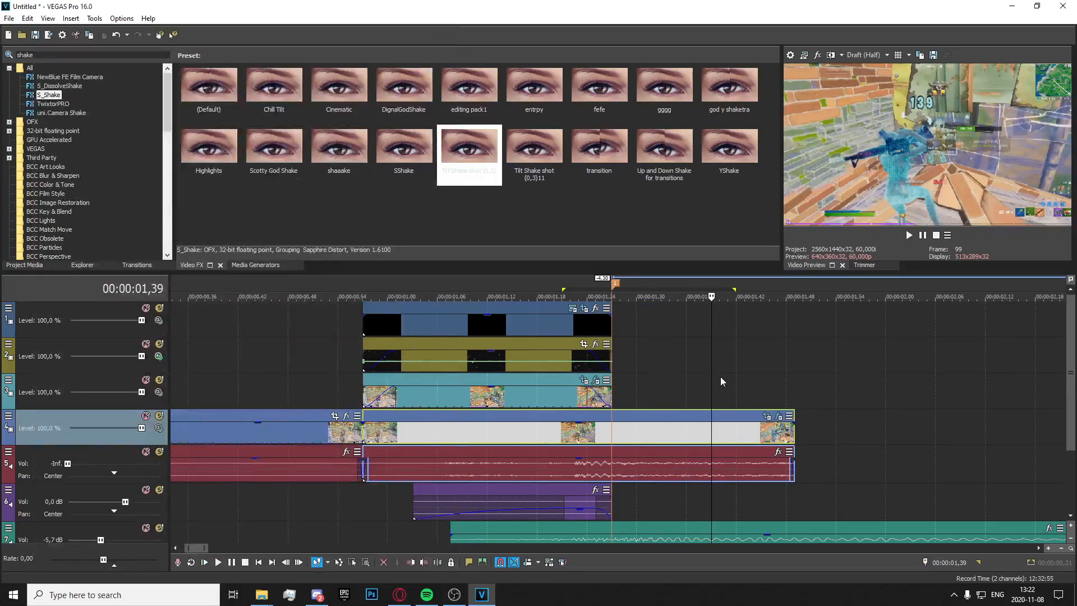
{"action": "key", "text": "space"}
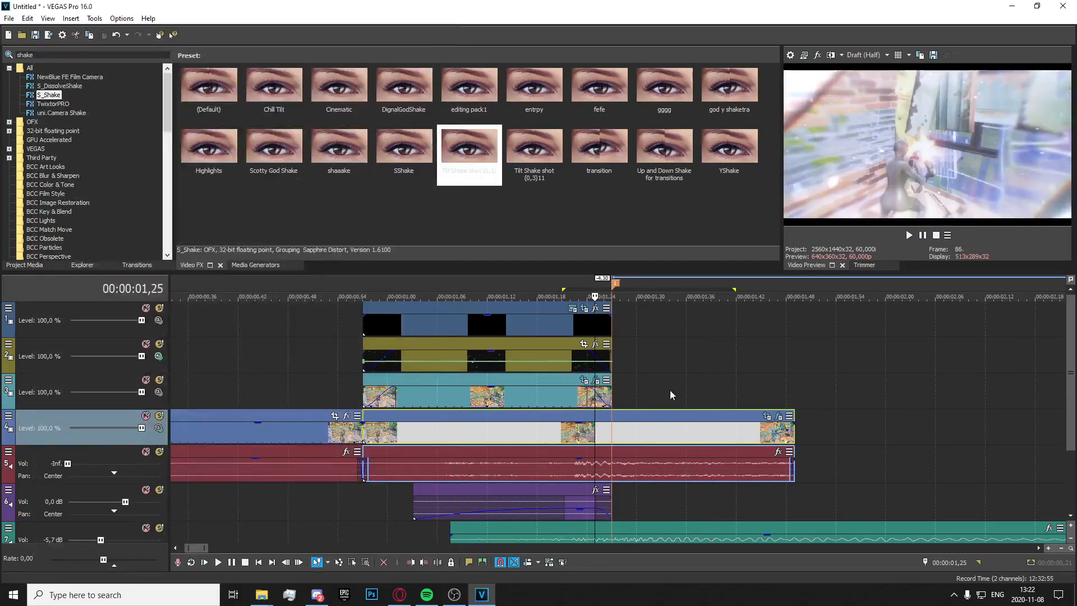
{"action": "key", "text": "space"}
{"action": "key", "text": "space"}
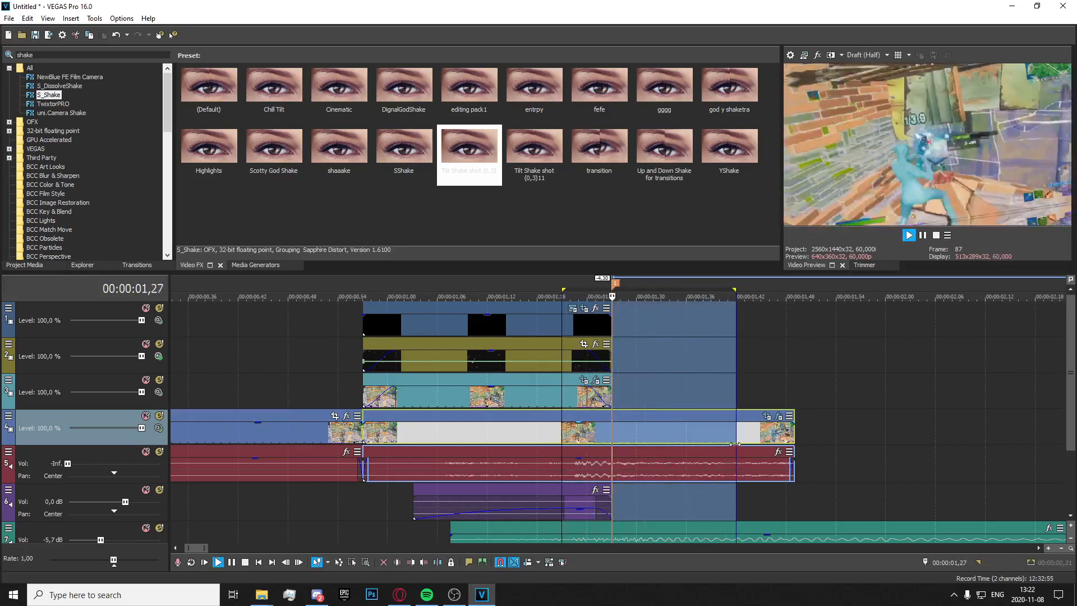
{"action": "key", "text": "space"}
Set the S_Shake phase to -0,17 while previewing the frame at 00:00:01,27, and replay the loop region.
{"action": "left_click", "coordinate": [779, 416]}
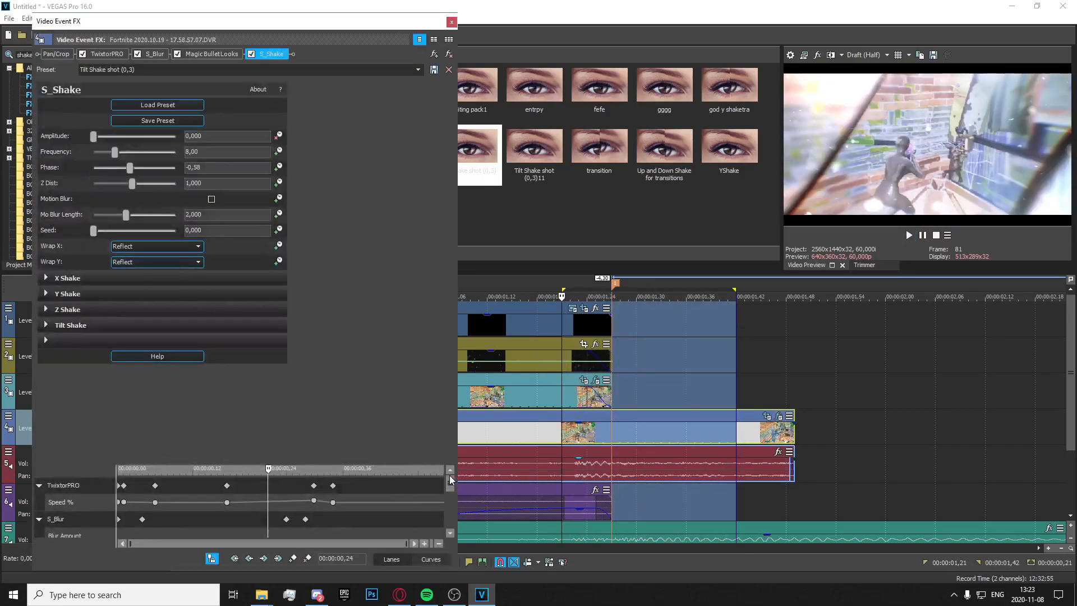
{"action": "left_click_drag", "start_coordinate": [450, 479], "coordinate": [437, 520]}
{"action": "left_click_drag", "start_coordinate": [398, 463], "coordinate": [416, 424]}
{"action": "left_click", "coordinate": [545, 332]}
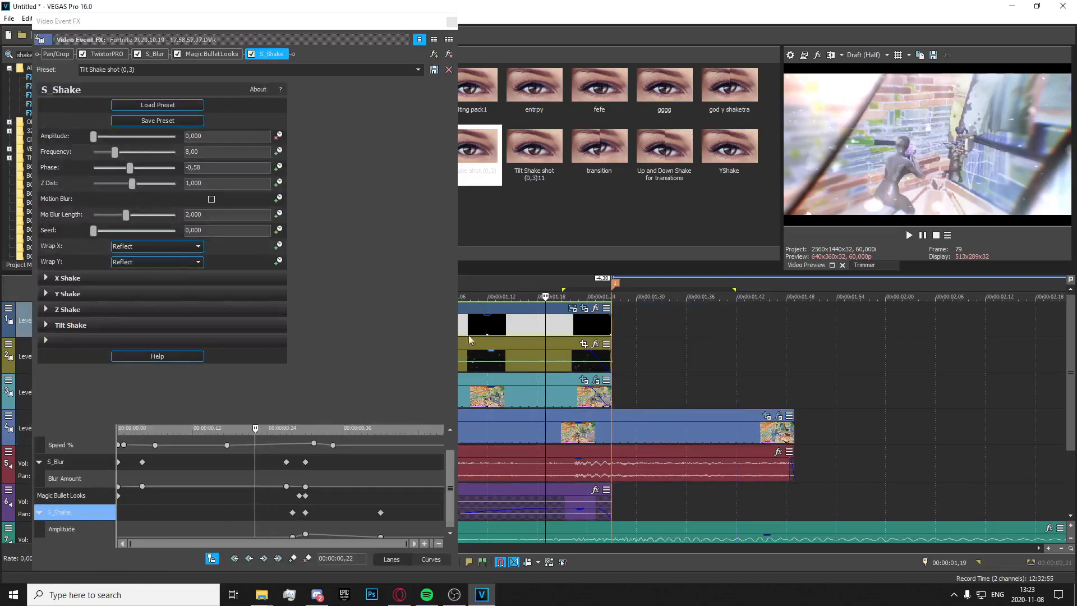
{"action": "left_click", "coordinate": [489, 336]}
{"action": "key", "text": "space"}
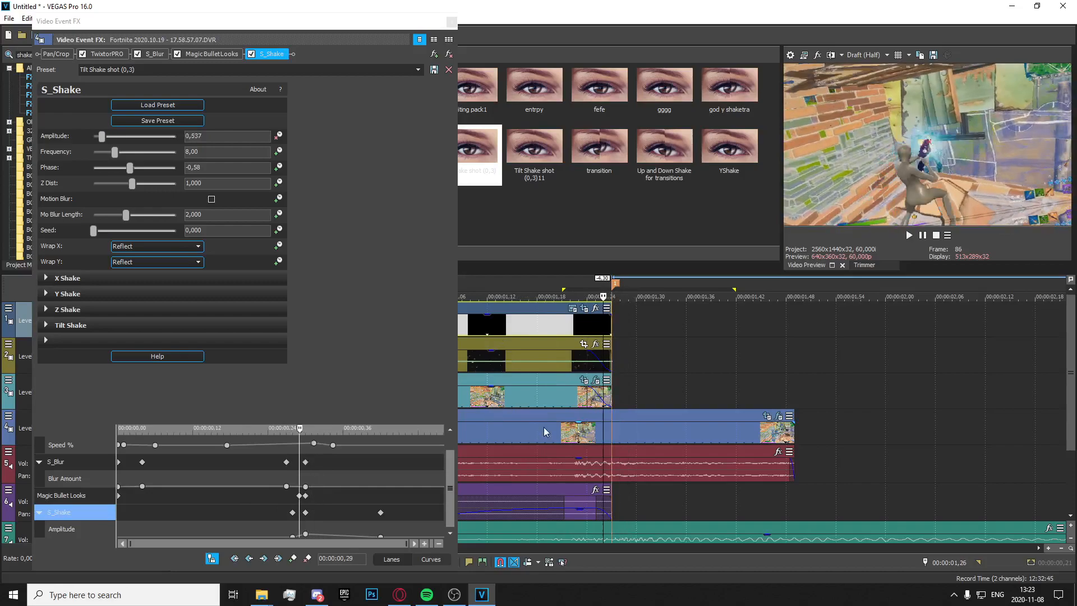
{"action": "left_click_drag", "start_coordinate": [131, 167], "coordinate": [133, 175]}
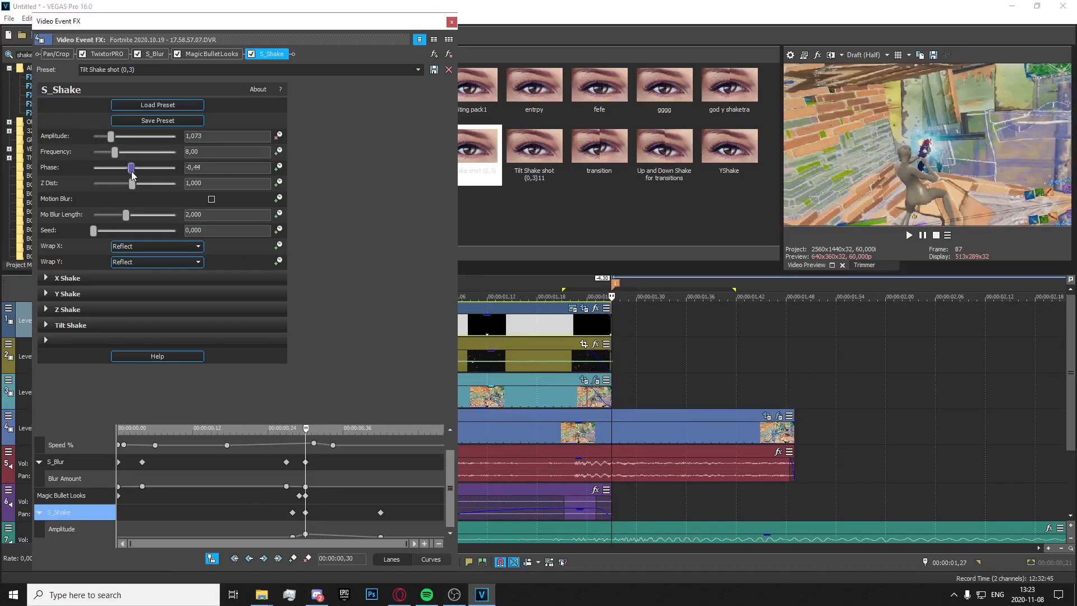
{"action": "left_click", "coordinate": [452, 22]}
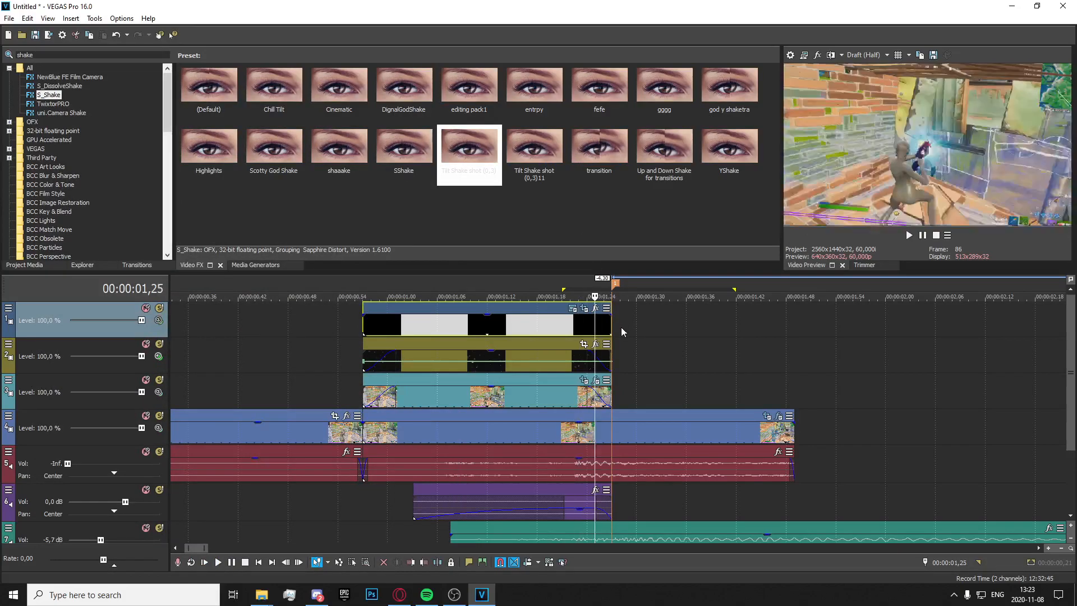
{"action": "key", "text": "space"}
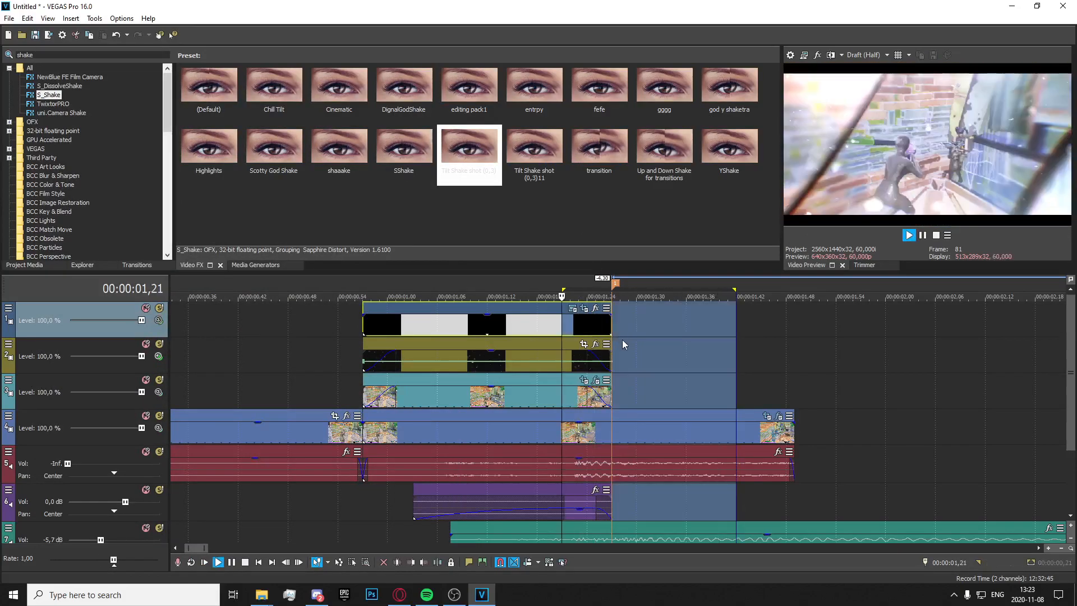
{"action": "key", "text": "space"}
Move the last S_Shake amplitude keyframe out to 00:00:00,52 in the effect's timeline and play back a wider loop region.
{"action": "left_click", "coordinate": [778, 415]}
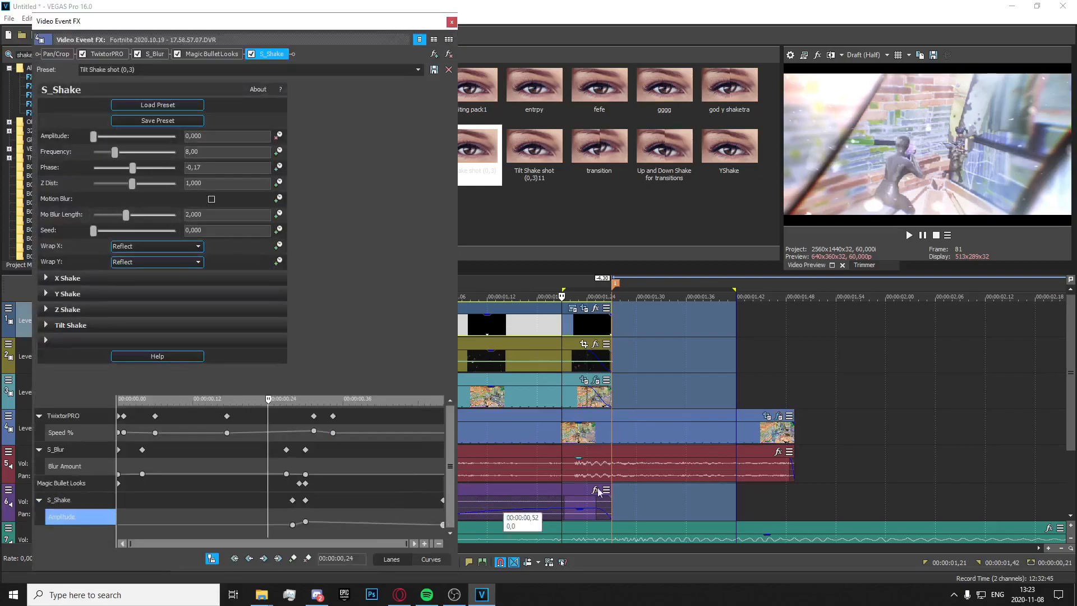
{"action": "left_click", "coordinate": [452, 23]}
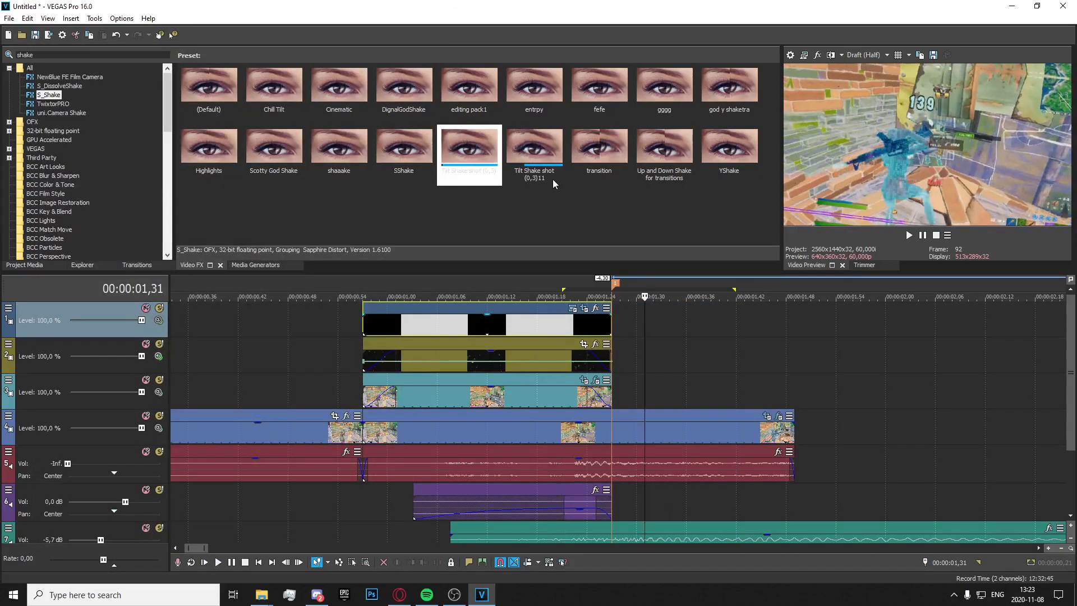
{"action": "key", "text": "space"}
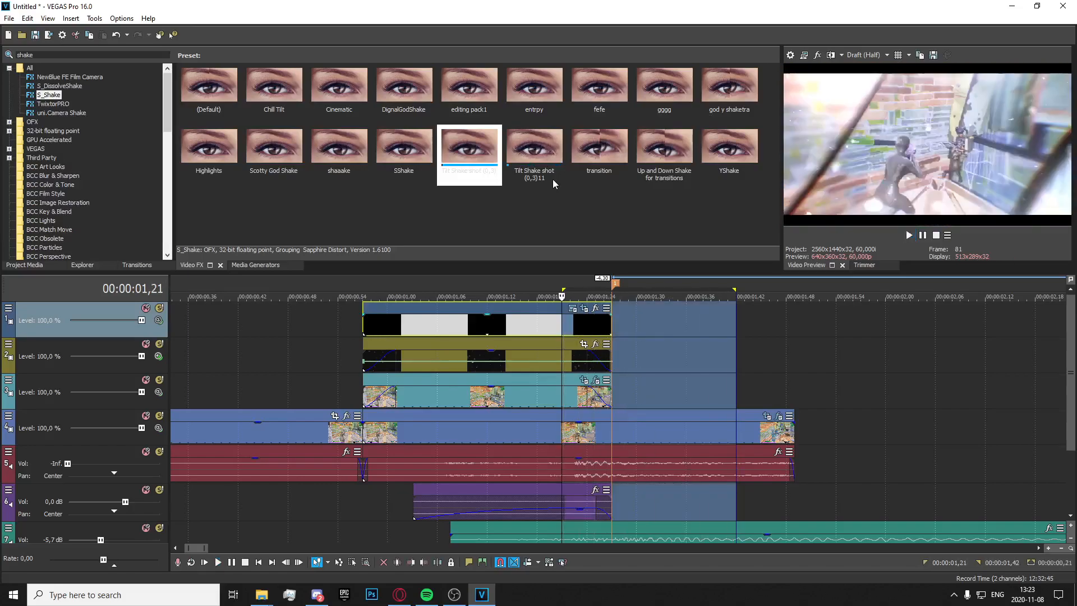
{"action": "left_click_drag", "start_coordinate": [802, 354], "coordinate": [537, 359]}
{"action": "key", "text": "space"}
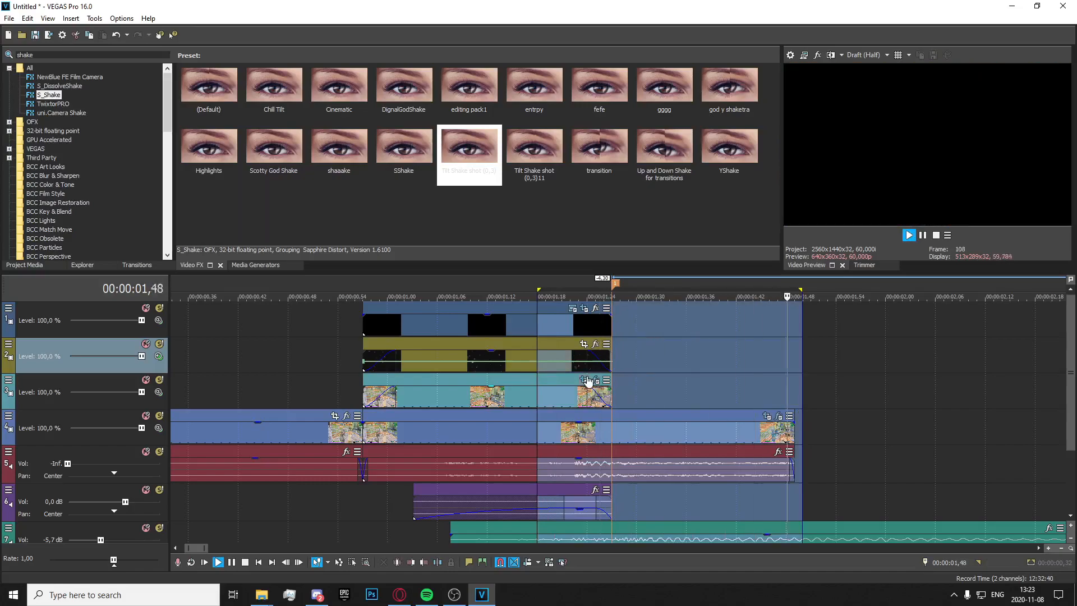
Set the S_Shake frequency to 4,00 on the gameplay clip and replay the loop region.
{"action": "left_click", "coordinate": [779, 417]}
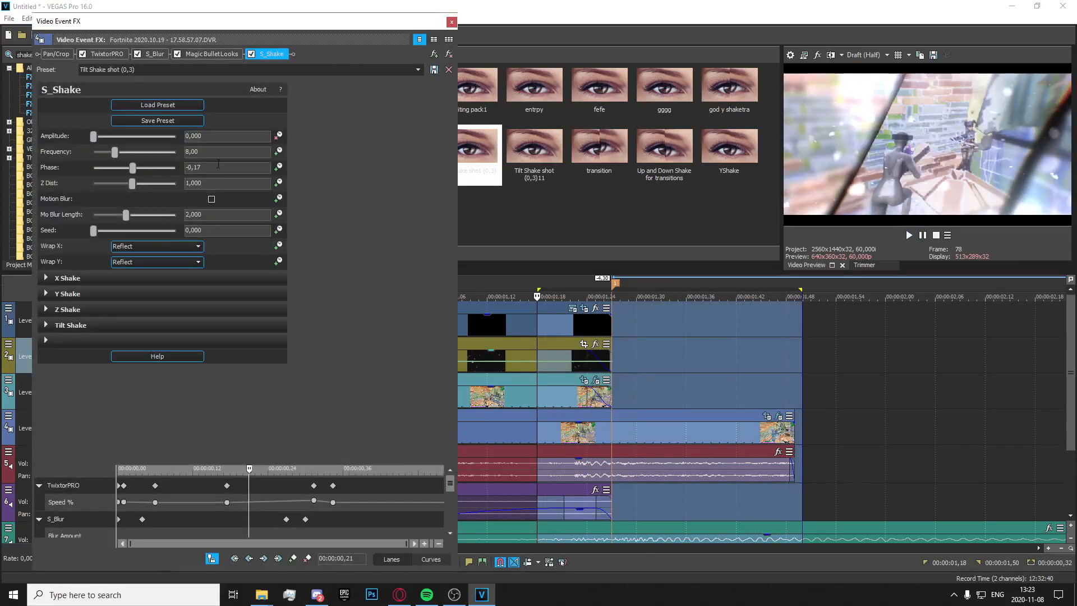
{"action": "type", "text": "4"}
{"action": "key", "text": "Return"}
{"action": "left_click", "coordinate": [451, 22]}
{"action": "key", "text": "space"}
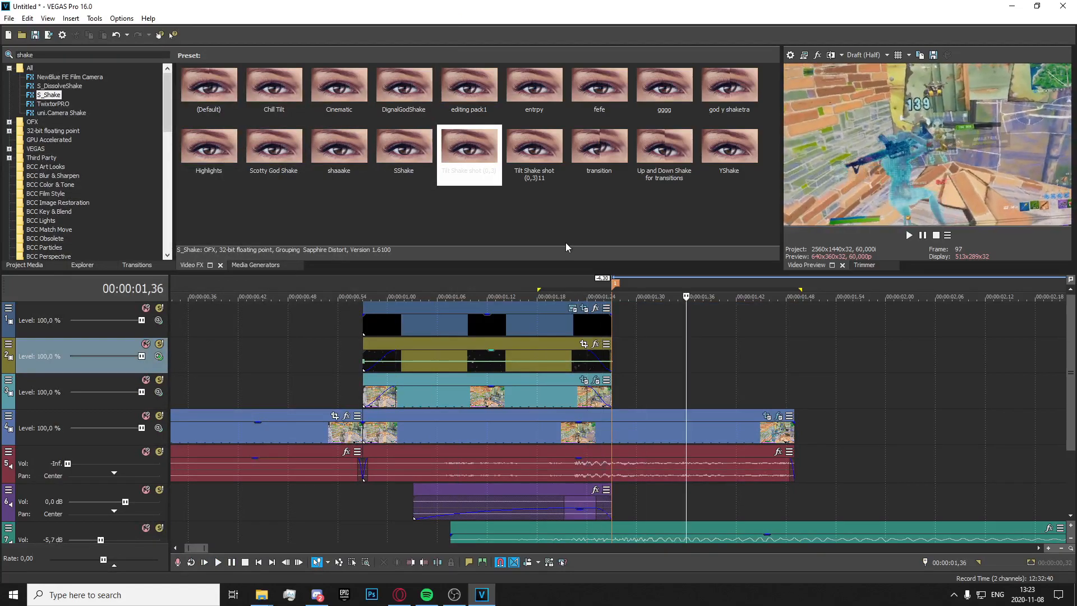
{"action": "key", "text": "space"}
{"action": "key", "text": "space"}
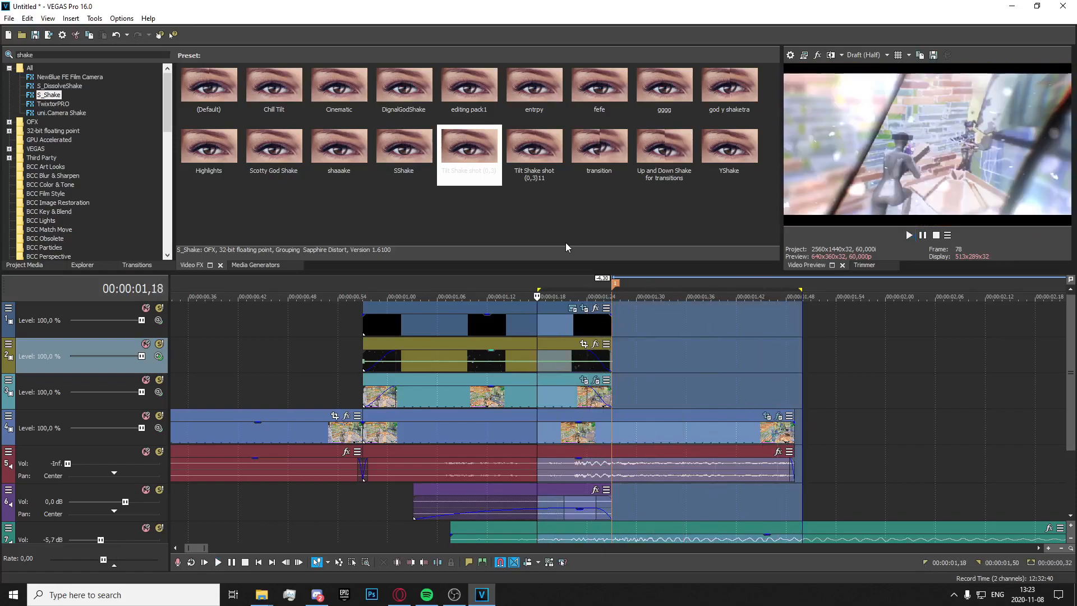
{"action": "key", "text": "space"}
With the frame at 00:00:01,27 in preview, set the gameplay clip's S_Shake phase to 0,17.
{"action": "left_click", "coordinate": [778, 416]}
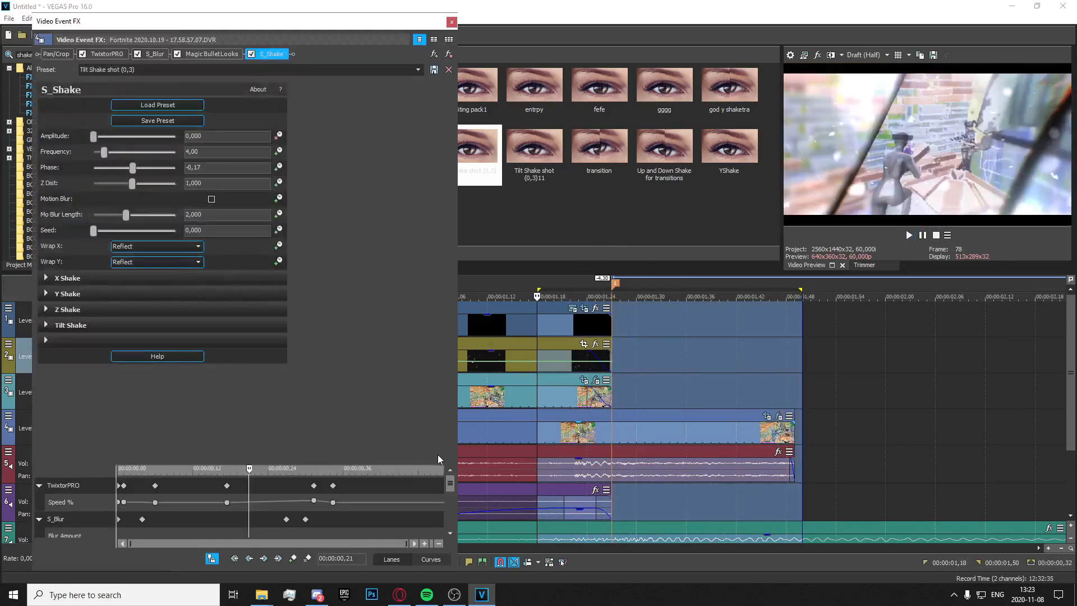
{"action": "left_click", "coordinate": [610, 399]}
{"action": "left_click_drag", "start_coordinate": [132, 168], "coordinate": [136, 173]}
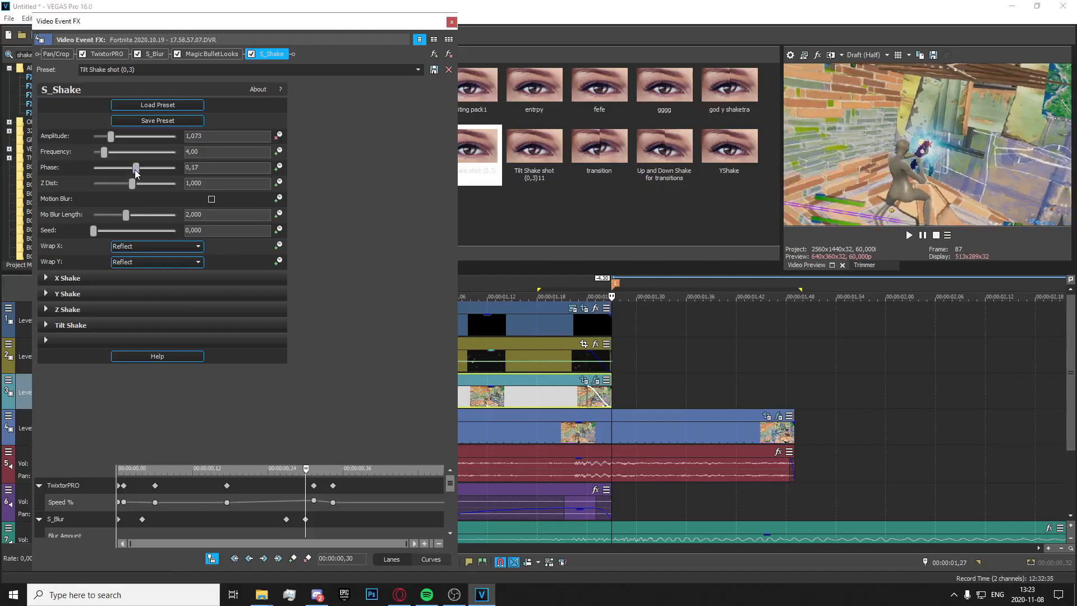
{"action": "left_click", "coordinate": [452, 23]}
Find the HSL Adjust effect and apply its default preset to the second gameplay clip.
{"action": "left_click", "coordinate": [73, 53]}
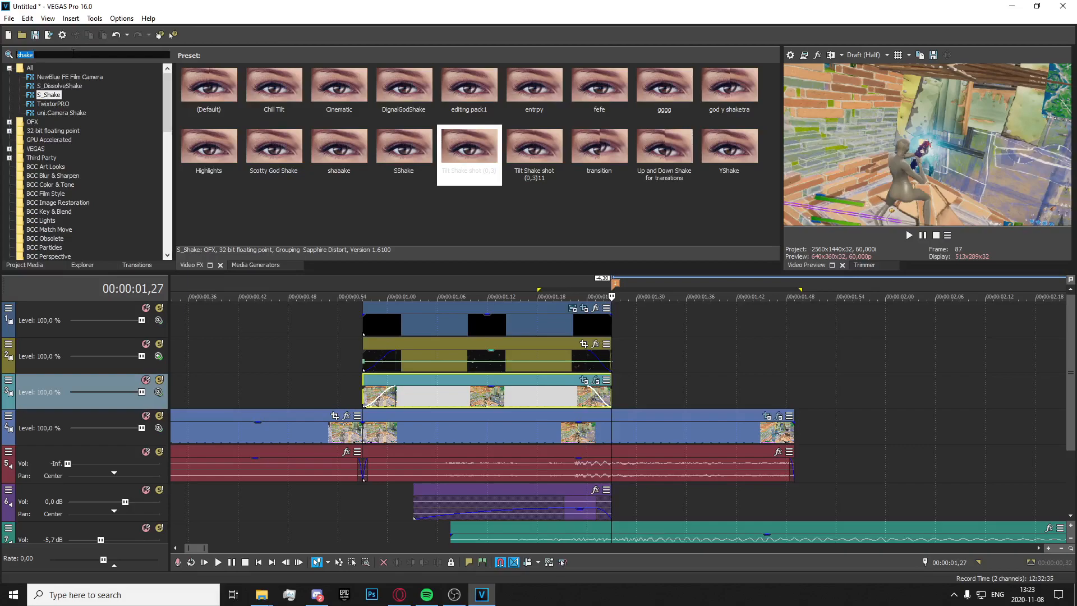
{"action": "key", "text": "BackSpace"}
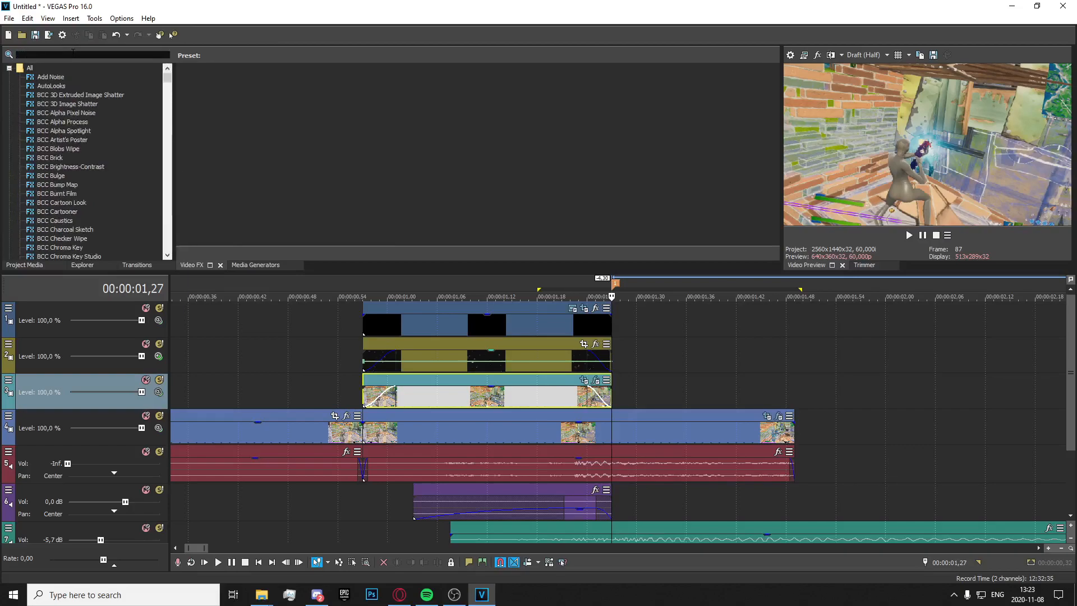
{"action": "type", "text": "hsl"}
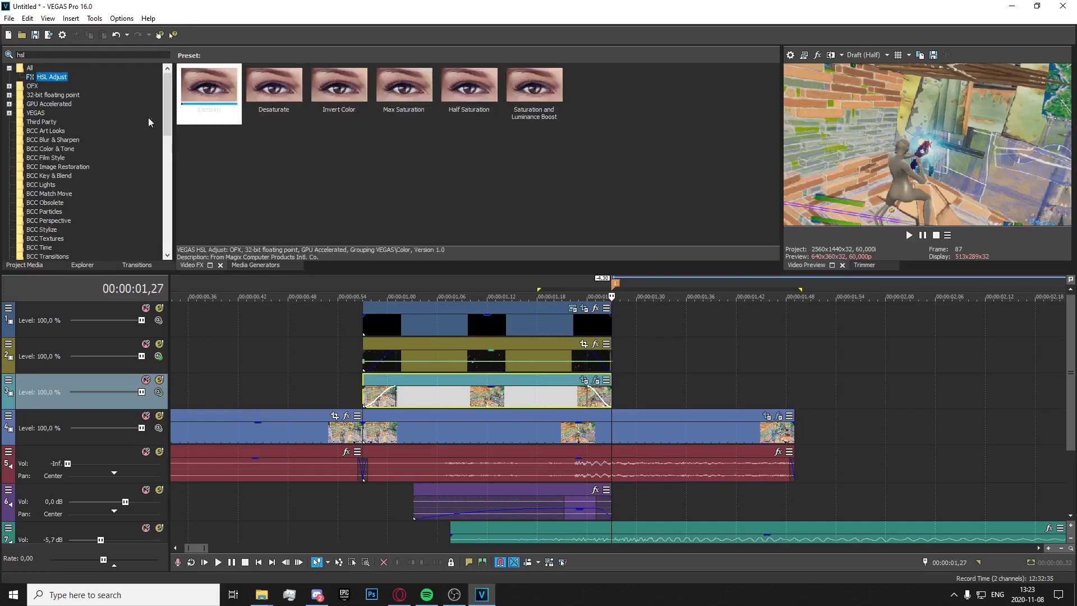
{"action": "left_click_drag", "start_coordinate": [209, 87], "coordinate": [630, 430]}
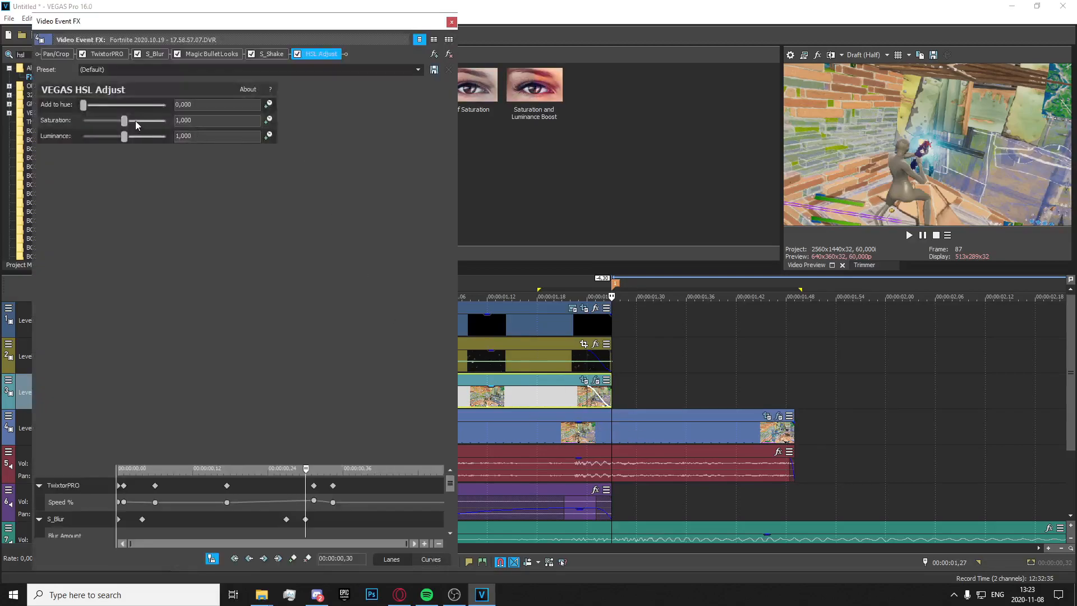
Set the HSL Adjust saturation to 2,000 and keyframe it at 00:00:00,30 in the effect's timeline.
{"action": "left_click_drag", "start_coordinate": [124, 121], "coordinate": [463, 147]}
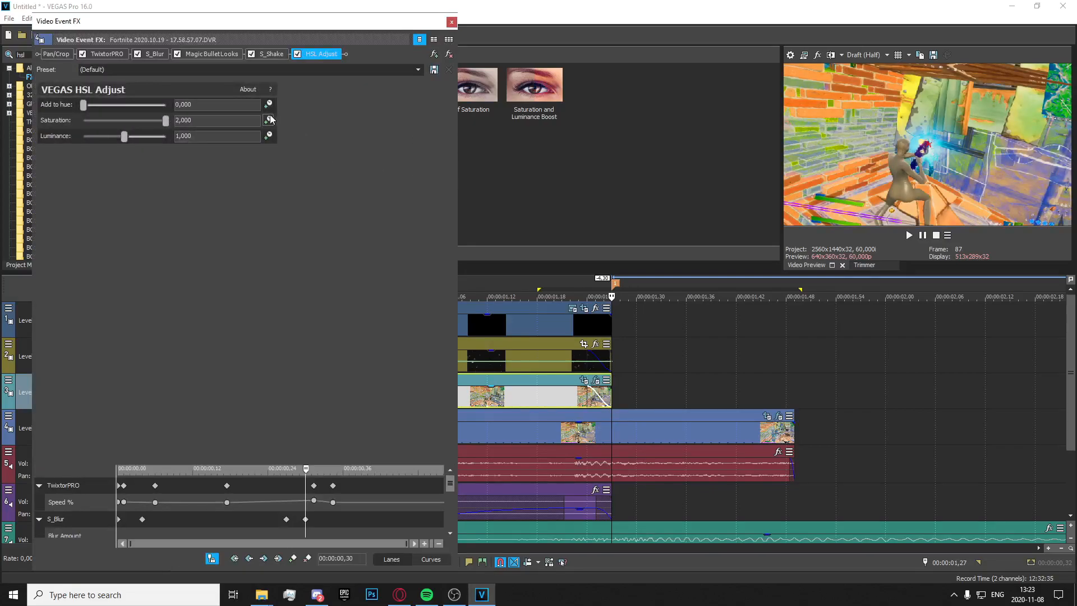
{"action": "left_click", "coordinate": [449, 493]}
{"action": "left_click", "coordinate": [293, 559]}
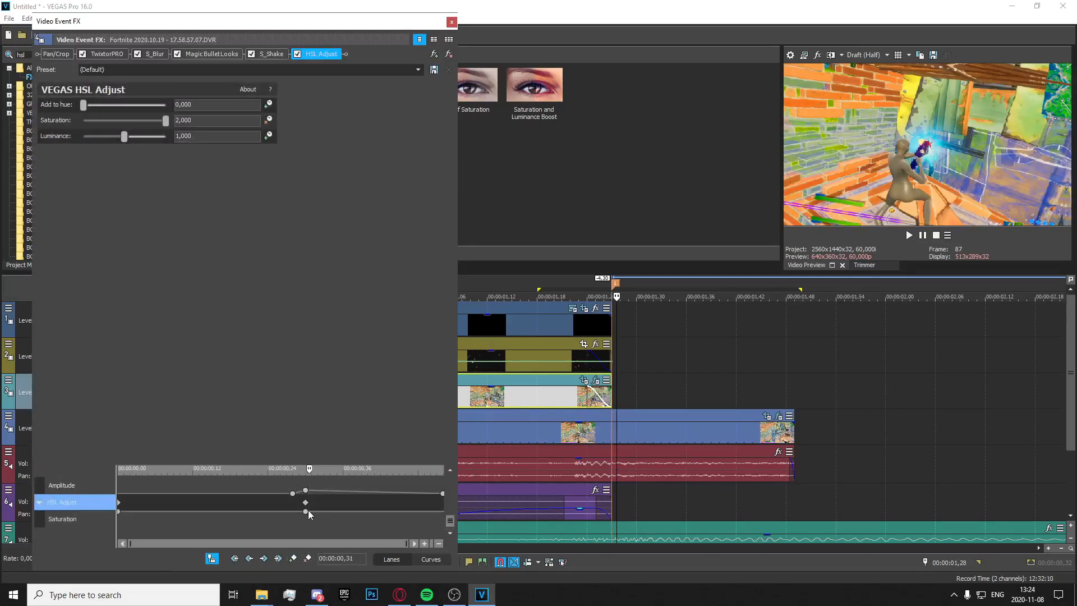
Keyframe the saturation at 1,000 one frame earlier, at 00:00:00,29, and delete the initial saturation keyframe.
{"action": "key", "text": "Left"}
{"action": "left_click_drag", "start_coordinate": [193, 120], "coordinate": [141, 124]}
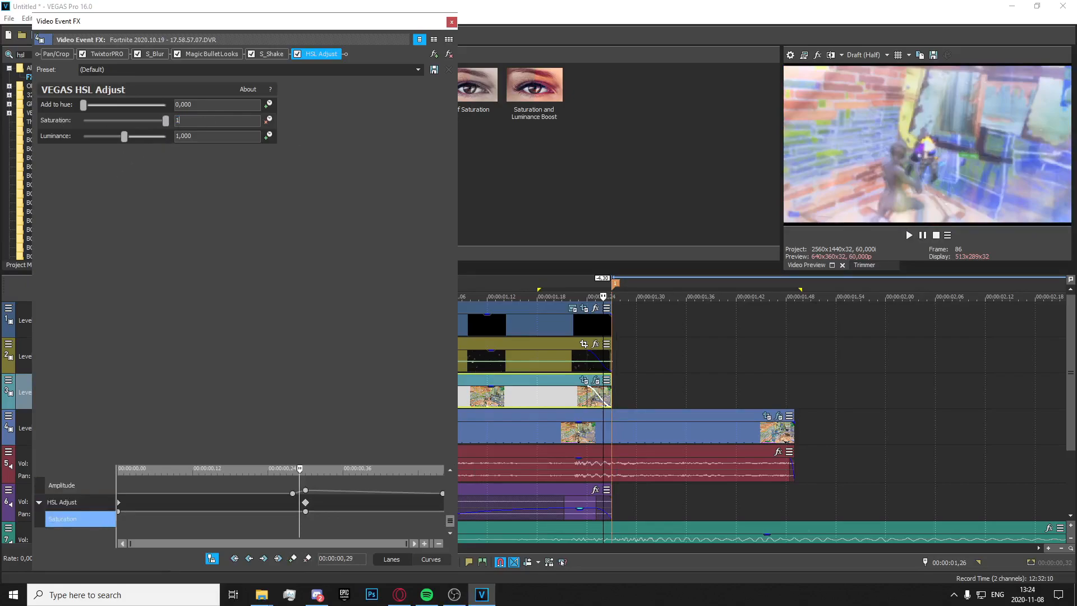
{"action": "type", "text": "1"}
{"action": "key", "text": "Return"}
{"action": "left_click", "coordinate": [122, 512]}
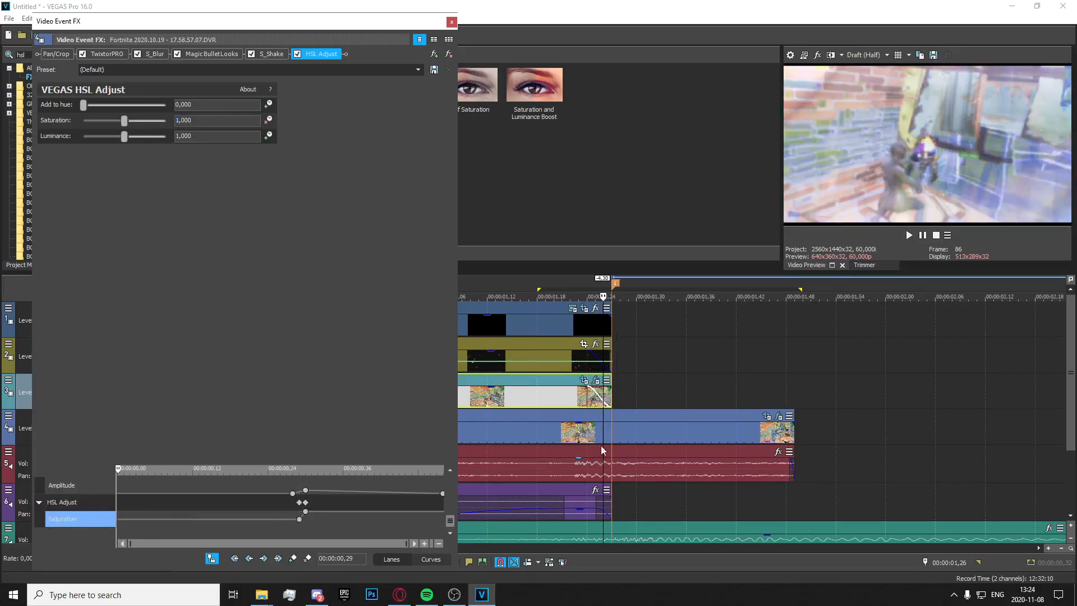
{"action": "left_click", "coordinate": [452, 21]}
Reopen the gameplay clip's effects, enlarge the keyframe area and add a keyframe holding saturation at 2,000 shortly after the peak.
{"action": "scroll", "coordinate": [621, 331], "scroll_direction": "up", "scroll_amount": 2}
{"action": "left_click", "coordinate": [591, 444]}
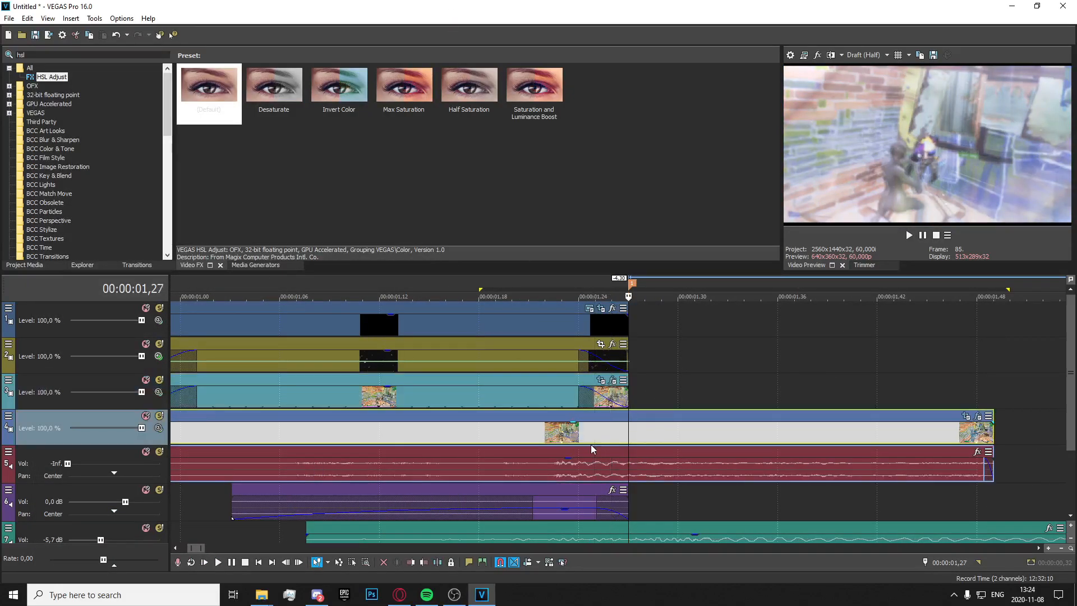
{"action": "left_click", "coordinate": [761, 440]}
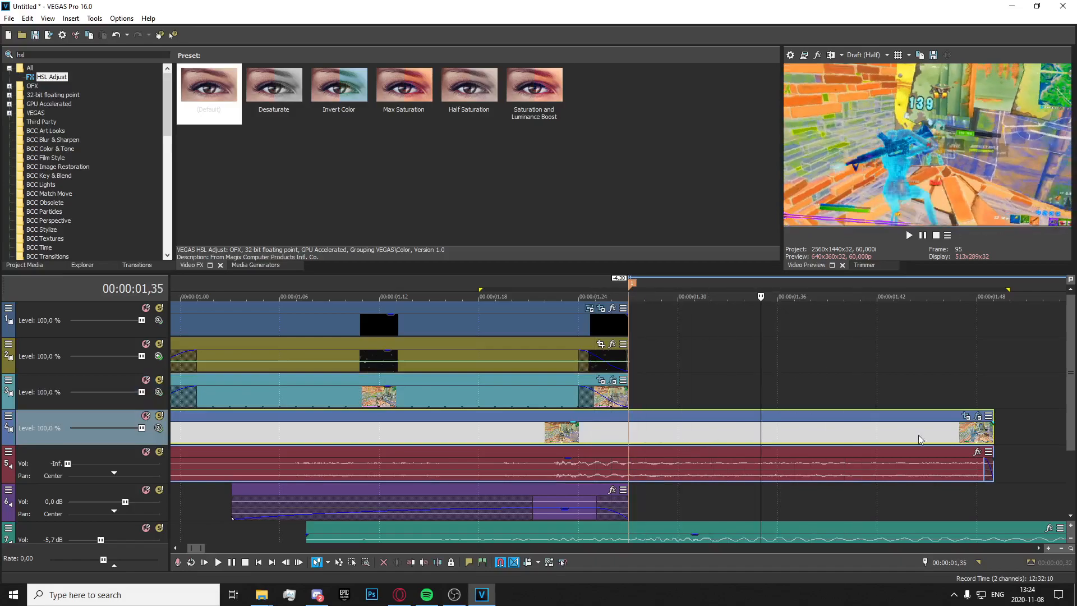
{"action": "left_click", "coordinate": [978, 416]}
{"action": "left_click_drag", "start_coordinate": [449, 481], "coordinate": [448, 526]}
{"action": "left_click_drag", "start_coordinate": [365, 463], "coordinate": [359, 416]}
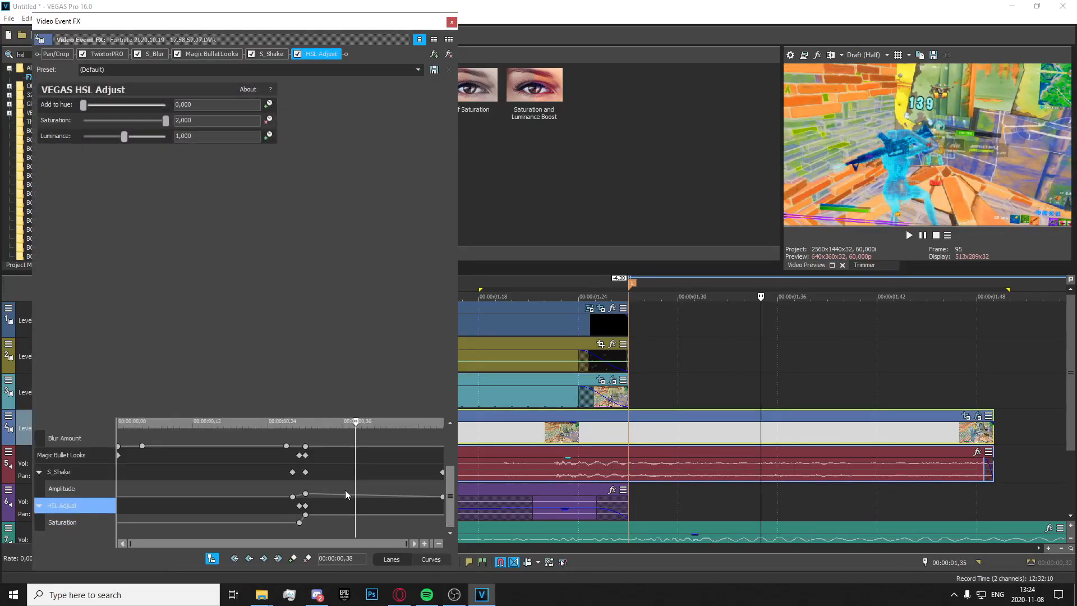
{"action": "left_click", "coordinate": [330, 514]}
{"action": "double_click", "coordinate": [328, 513]}
Add a saturation keyframe at 00:00:00,43 in the effect's timeline with a value of 1,000.
{"action": "left_click", "coordinate": [389, 513]}
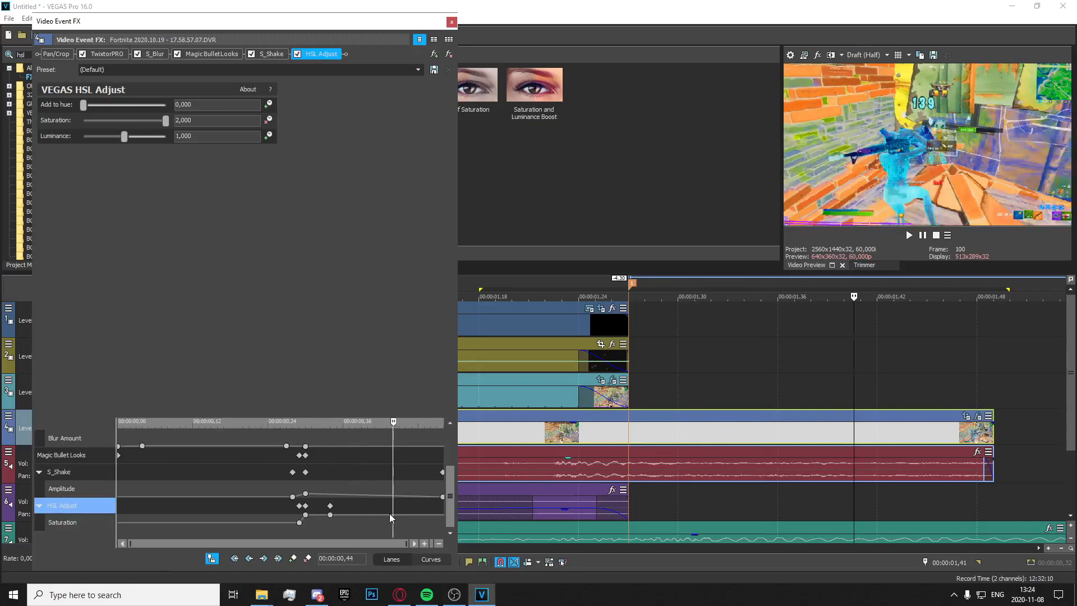
{"action": "double_click", "coordinate": [389, 514]}
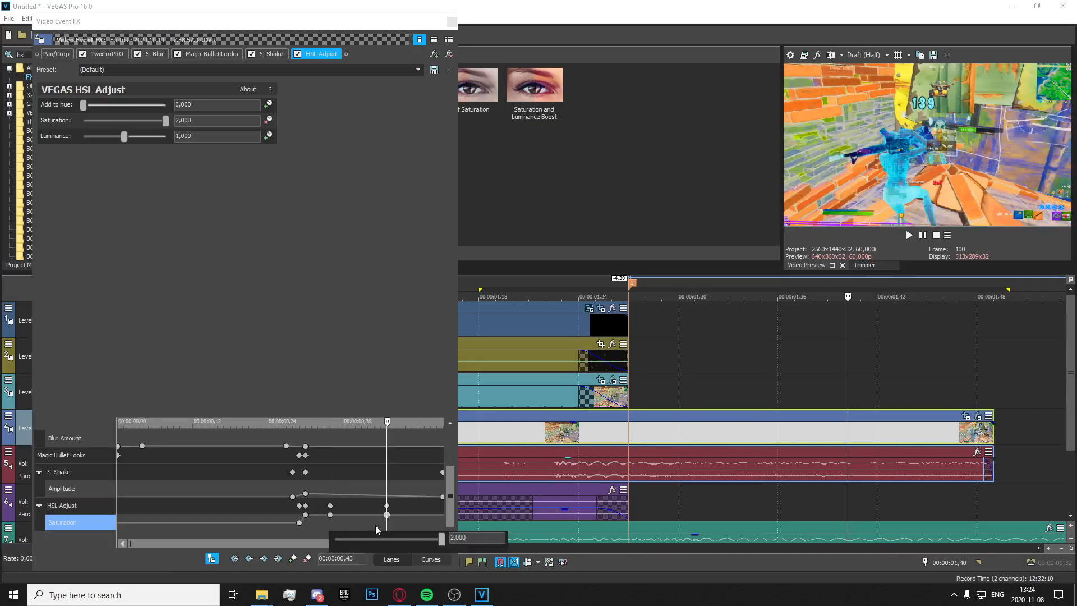
{"action": "type", "text": "1"}
{"action": "key", "text": "Return"}
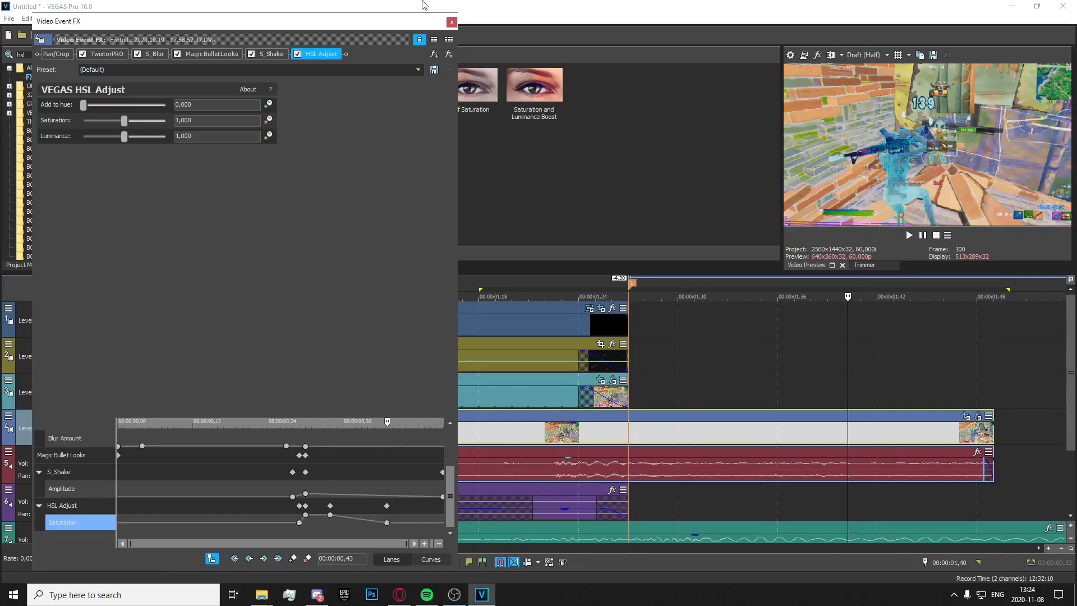
{"action": "left_click", "coordinate": [452, 23]}
Search the effects for blur and apply the default S_Blur preset to the gameplay clip.
{"action": "double_click", "coordinate": [96, 60]}
{"action": "type", "text": "blur"}
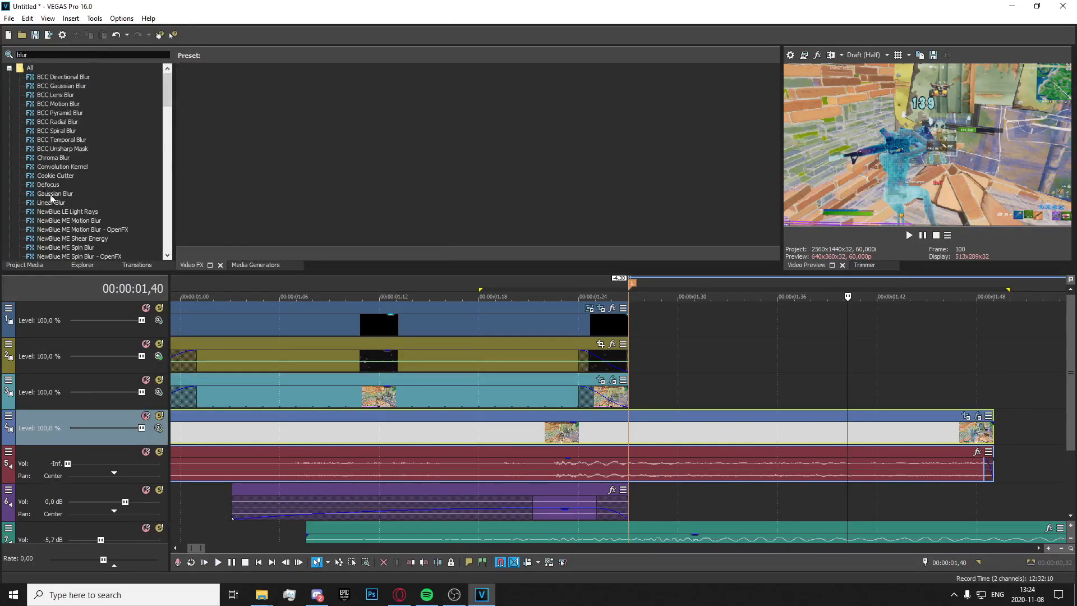
{"action": "scroll", "coordinate": [55, 199], "scroll_direction": "down", "scroll_amount": 6}
{"action": "left_click_drag", "start_coordinate": [48, 192], "coordinate": [274, 139]}
{"action": "left_click_drag", "start_coordinate": [632, 419], "coordinate": [633, 422]}
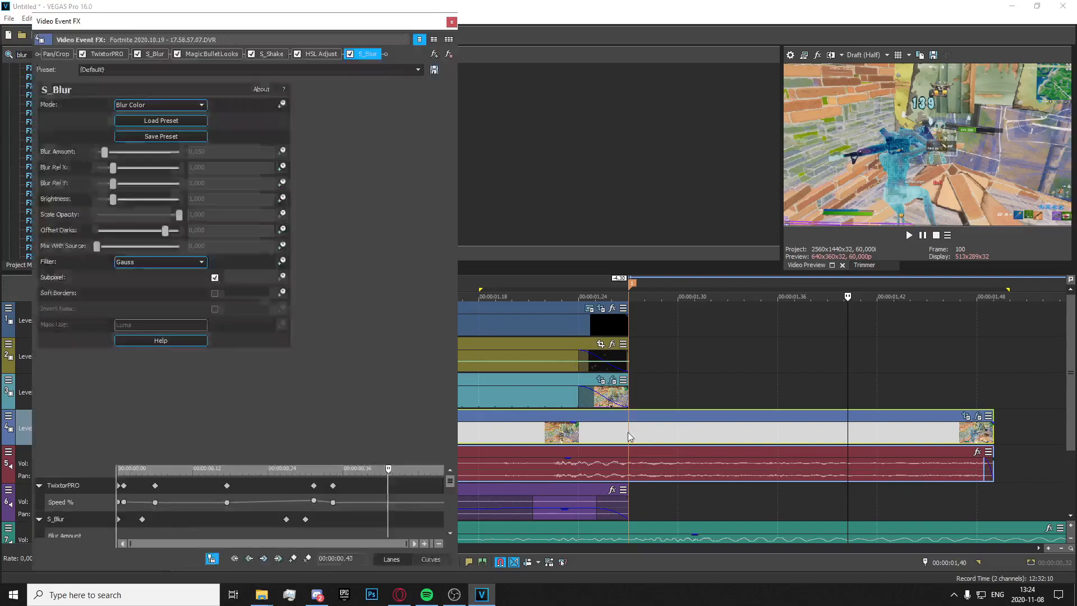
With the frame at 00:00:01,27 in preview, set the new S_Blur's blur amount to 0,017 and animate that parameter.
{"action": "left_click_drag", "start_coordinate": [215, 147], "coordinate": [200, 151]}
{"action": "type", "text": "17"}
{"action": "key", "text": "Return"}
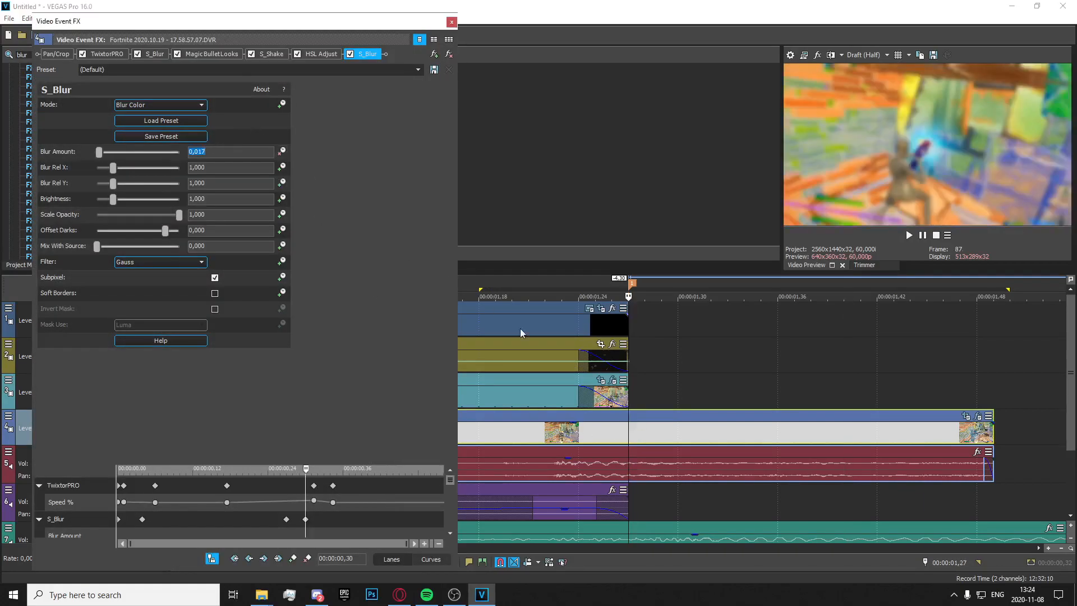
{"action": "left_click", "coordinate": [422, 560]}
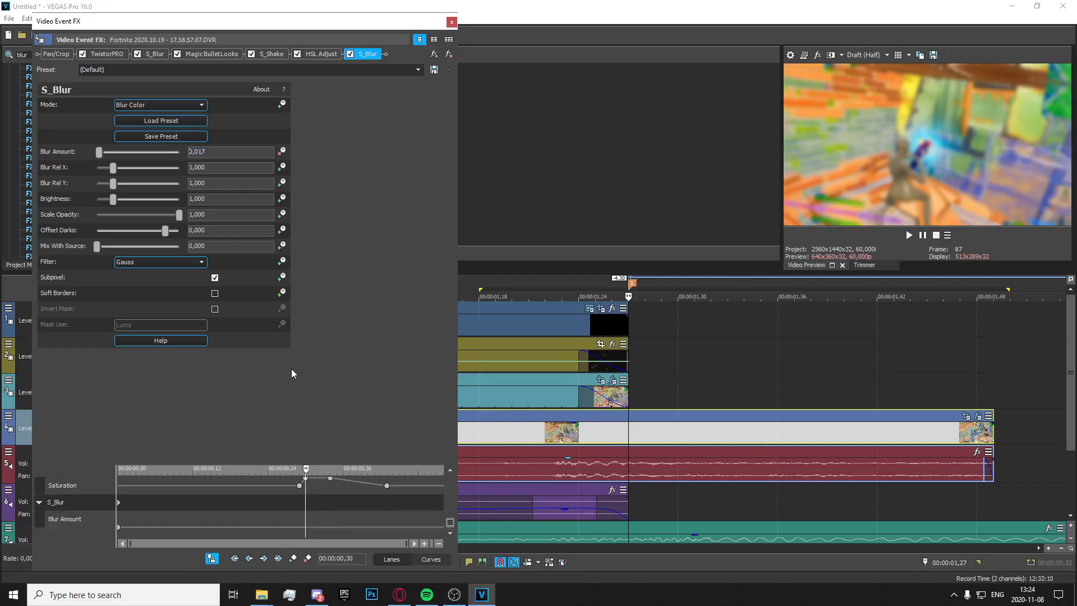
Keyframe the new S_Blur's blur amount at 0,000 on 00:00:00,29 and delete its initial keyframe.
{"action": "key", "text": "Left"}
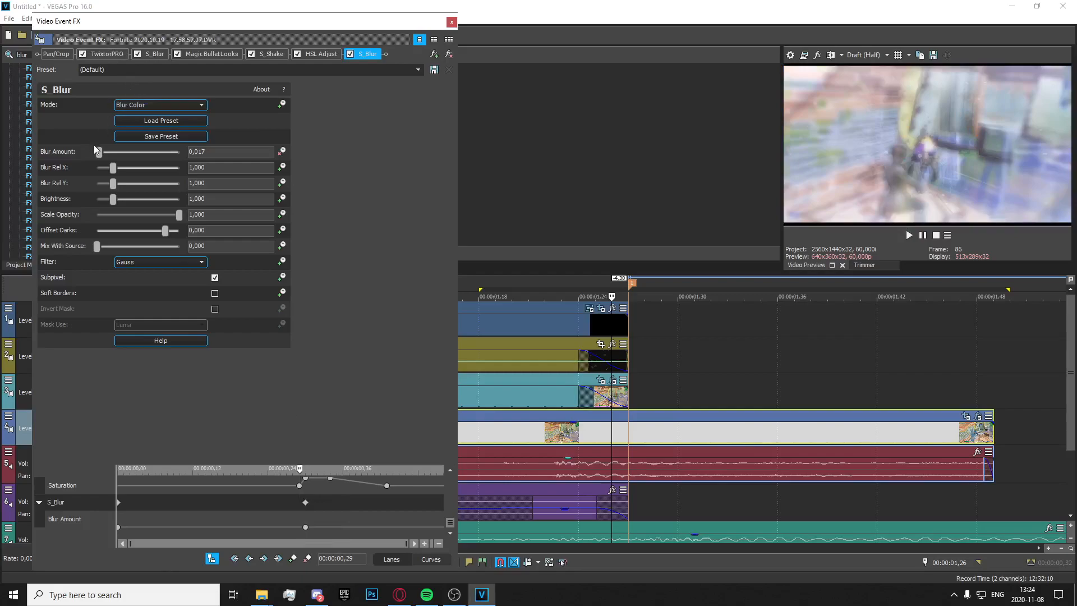
{"action": "left_click", "coordinate": [65, 519]}
{"action": "left_click", "coordinate": [130, 528]}
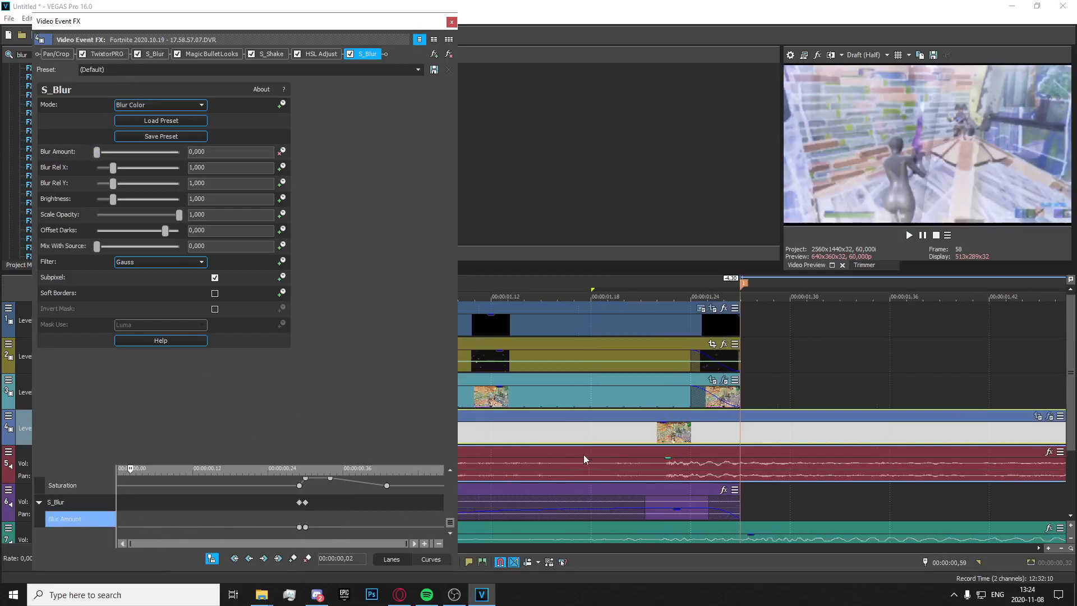
Play past the flash, add a closing blur amount keyframe that fades the blur out, and place it shortly before 00:00:00,43.
{"action": "left_click", "coordinate": [709, 431]}
{"action": "key", "text": "space"}
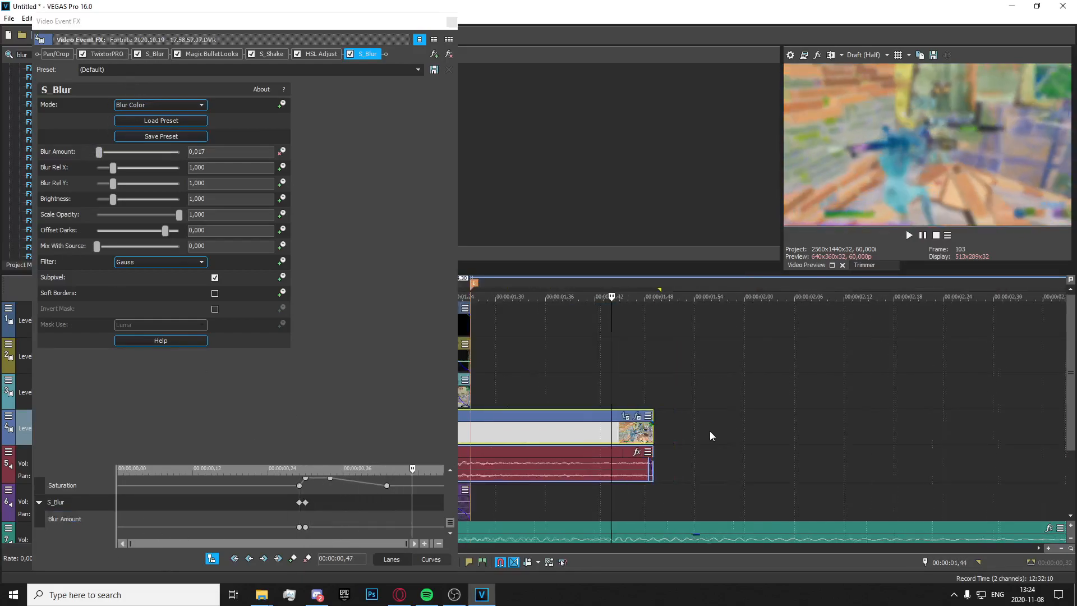
{"action": "left_click", "coordinate": [386, 530]}
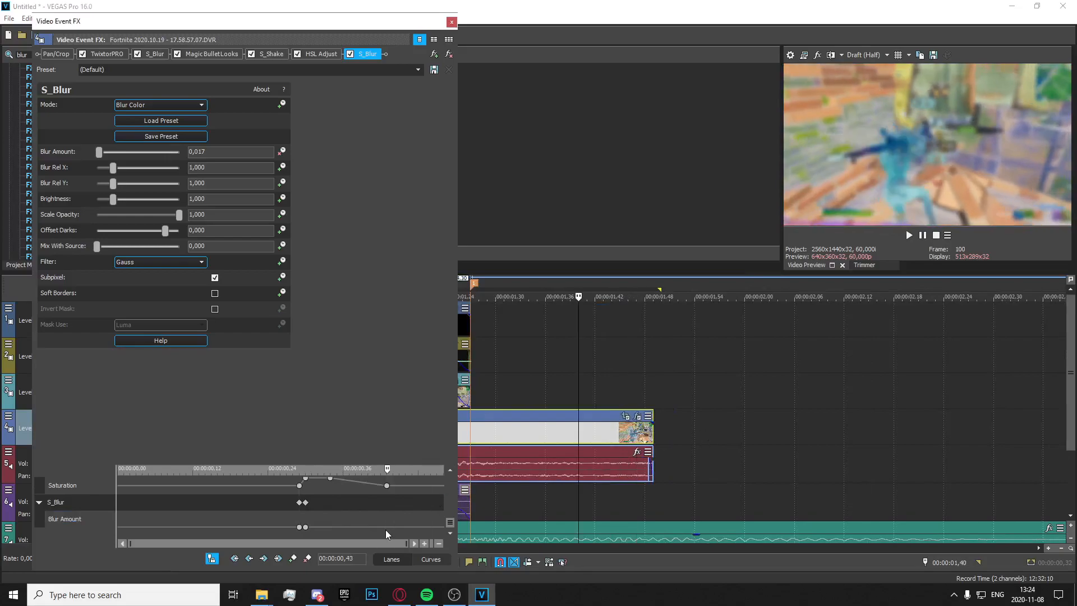
{"action": "double_click", "coordinate": [385, 527]}
{"action": "left_click_drag", "start_coordinate": [338, 537], "coordinate": [361, 527]}
{"action": "left_click", "coordinate": [452, 23]}
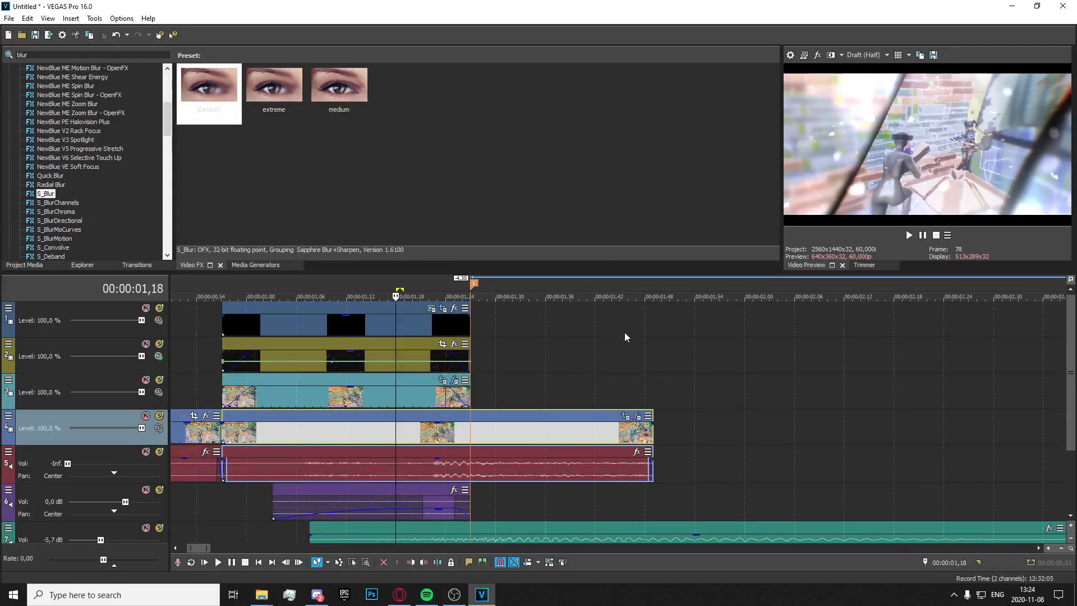
Mark a loop region around the transition at 00:00:01,27 and play it back to review the saturation and blur.
{"action": "scroll", "coordinate": [621, 335], "scroll_direction": "up", "scroll_amount": 2}
{"action": "right_click", "coordinate": [735, 376]}
{"action": "left_click", "coordinate": [679, 415]}
{"action": "left_click", "coordinate": [625, 393]}
{"action": "key", "text": "space"}
{"action": "key", "text": "space"}
{"action": "scroll", "coordinate": [713, 408], "scroll_direction": "down", "scroll_amount": 2}
{"action": "left_click_drag", "start_coordinate": [768, 395], "coordinate": [588, 381]}
{"action": "key", "text": "space"}
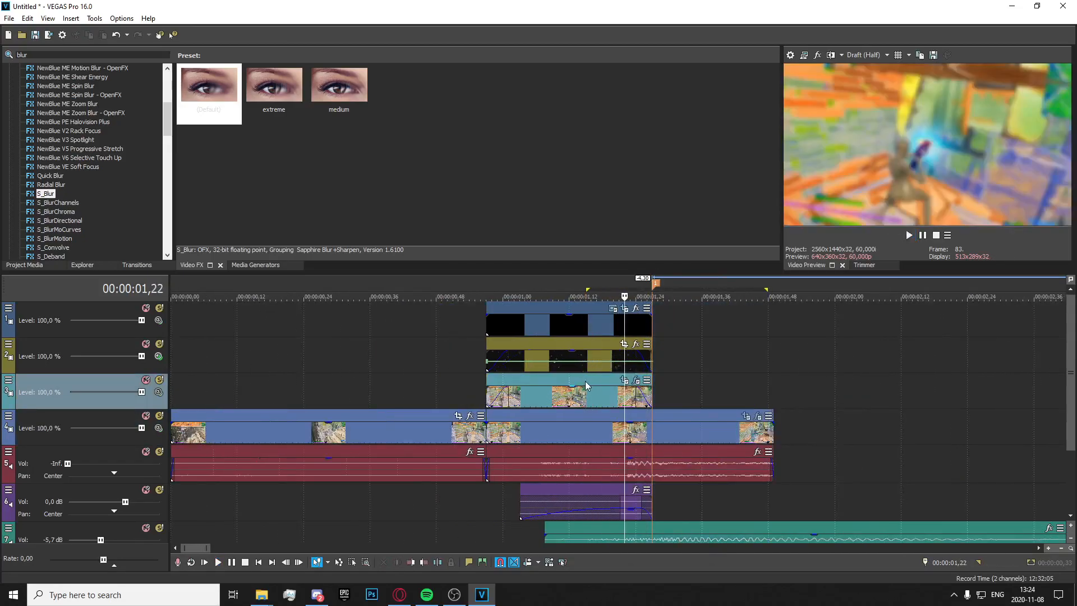
{"action": "key", "text": "space"}
{"action": "key", "text": "space"}
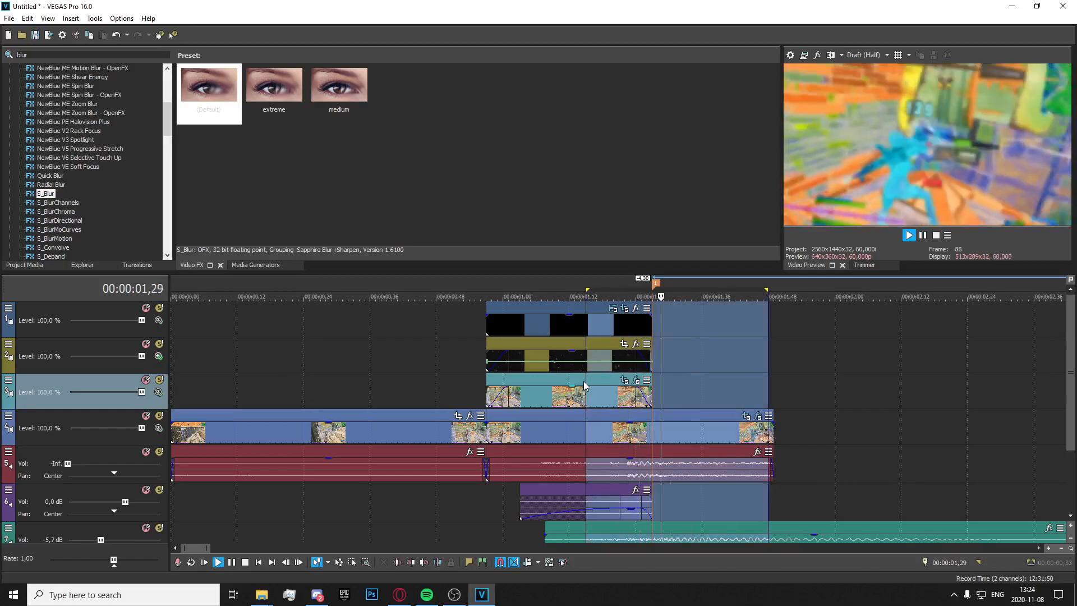
Search the effects for glow and apply the default S_Glow preset to the second gameplay clip.
{"action": "left_click", "coordinate": [649, 389]}
{"action": "left_click", "coordinate": [137, 56]}
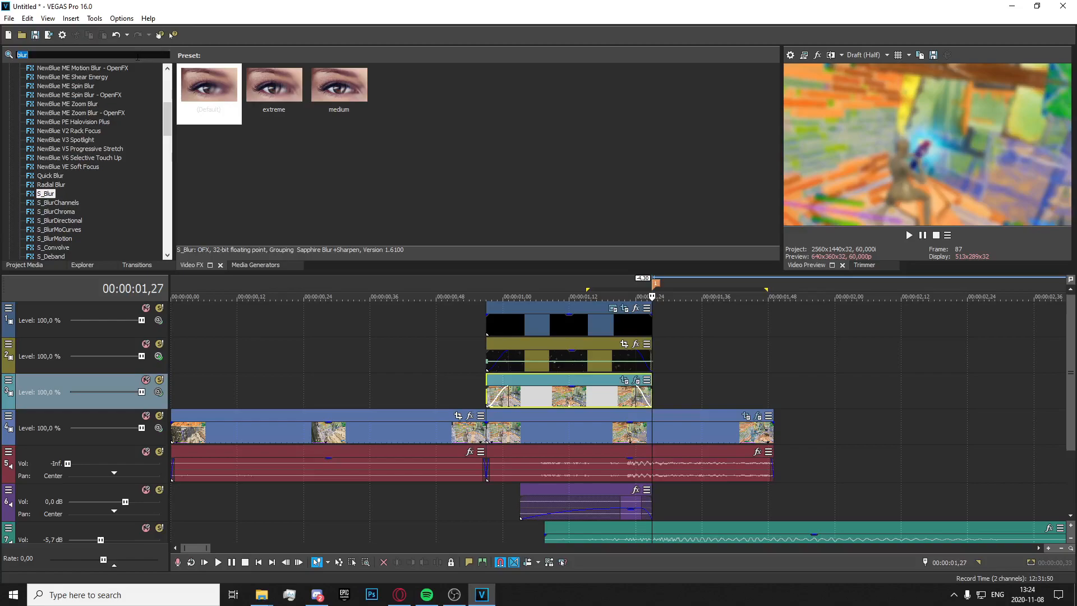
{"action": "type", "text": "glow"}
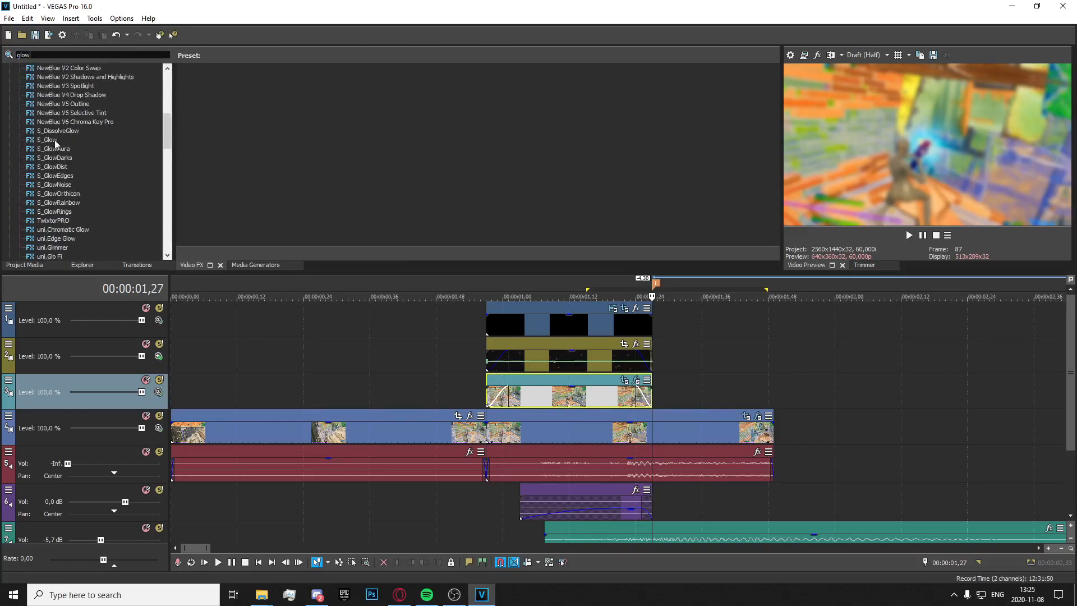
{"action": "left_click", "coordinate": [55, 143]}
{"action": "left_click_drag", "start_coordinate": [210, 91], "coordinate": [664, 427]}
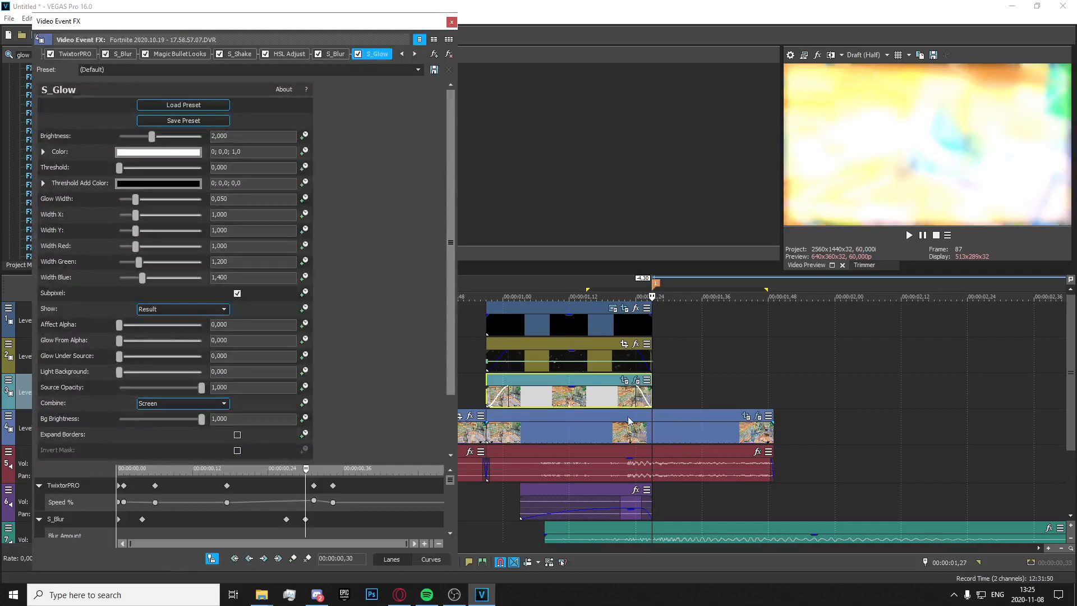
Set S_Glow's brightness to about 2,65 and threshold to 0,646, and keyframe the brightness at 00:00:00,30.
{"action": "mouse_move", "coordinate": [149, 137]}
{"action": "left_mouse_down"}
{"action": "mouse_move", "coordinate": [135, 138]}
{"action": "mouse_move", "coordinate": [176, 172]}
{"action": "mouse_move", "coordinate": [140, 137]}
{"action": "mouse_move", "coordinate": [166, 146]}
{"action": "left_mouse_up"}
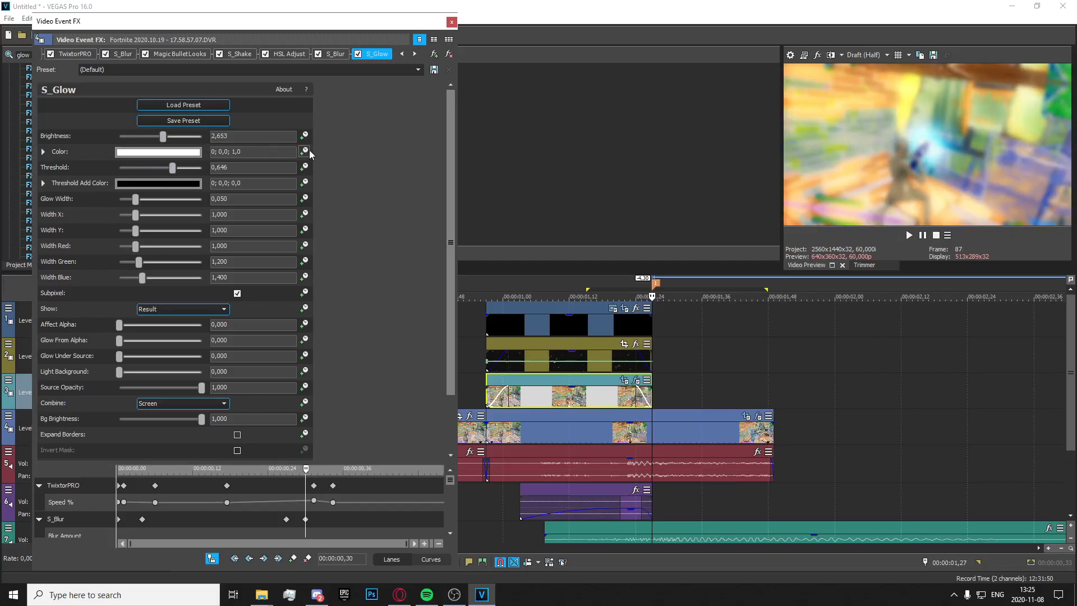
{"action": "scroll", "coordinate": [660, 461], "scroll_direction": "down", "scroll_amount": 3}
{"action": "left_click_drag", "start_coordinate": [450, 480], "coordinate": [447, 541]}
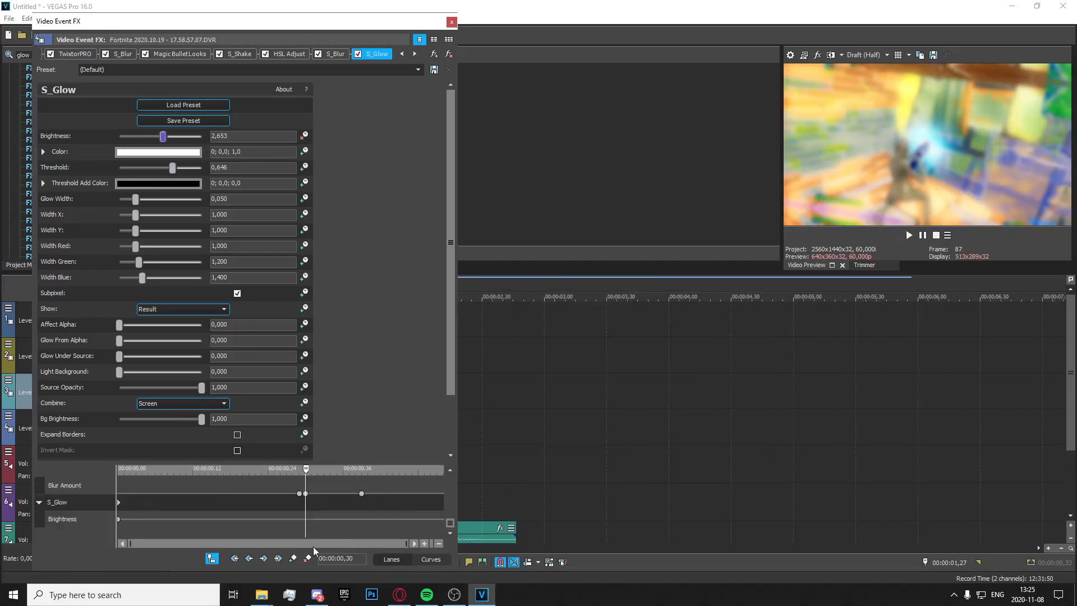
{"action": "left_click", "coordinate": [295, 558]}
{"action": "left_click", "coordinate": [304, 473]}
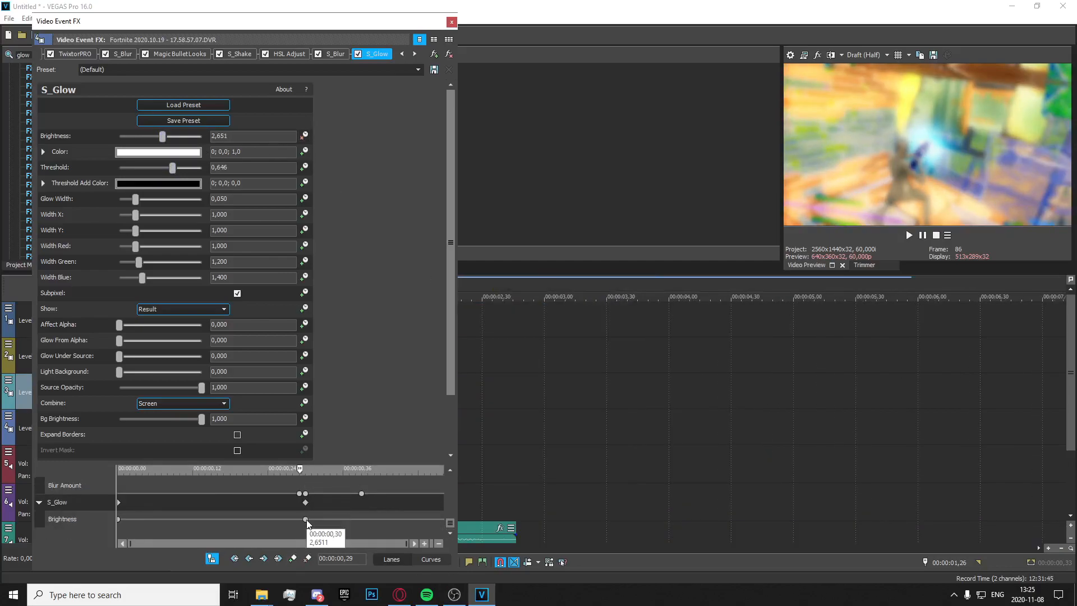
Lower the S_Glow brightness to its minimum at 00:00:00,29 and delete the initial brightness keyframe.
{"action": "left_click_drag", "start_coordinate": [162, 136], "coordinate": [117, 137]}
{"action": "left_click", "coordinate": [118, 520]}
{"action": "key", "text": "Delete"}
Duplicate the peak S_Glow brightness keyframe to a point several frames further along the effect's timeline.
{"action": "scroll", "coordinate": [569, 471], "scroll_direction": "down", "scroll_amount": 2}
{"action": "scroll", "coordinate": [569, 467], "scroll_direction": "up", "scroll_amount": 5}
{"action": "left_click", "coordinate": [627, 428]}
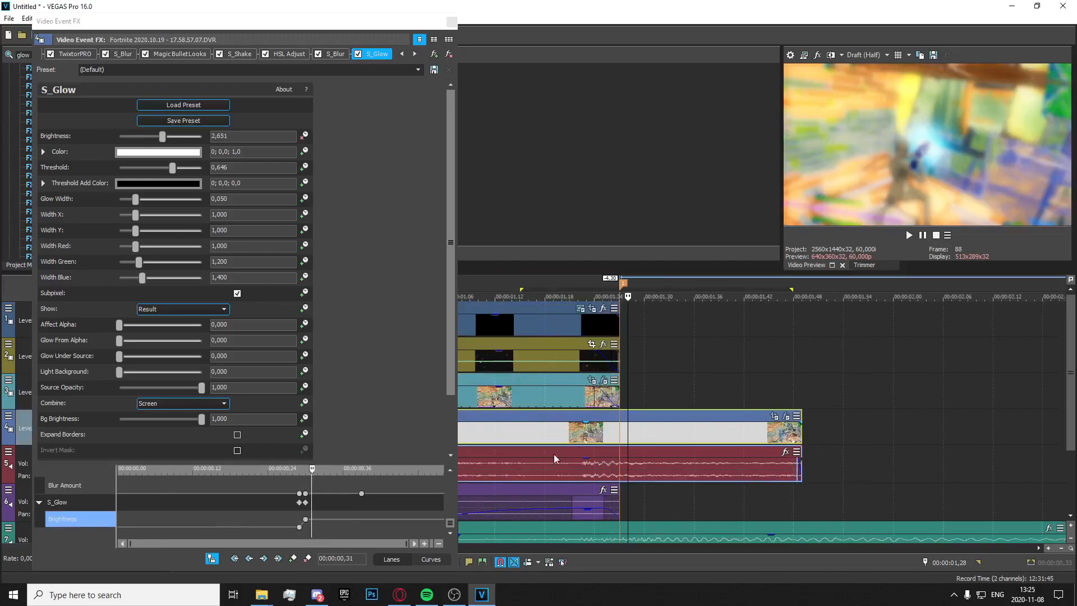
{"action": "left_click_drag", "start_coordinate": [305, 518], "coordinate": [350, 519]}
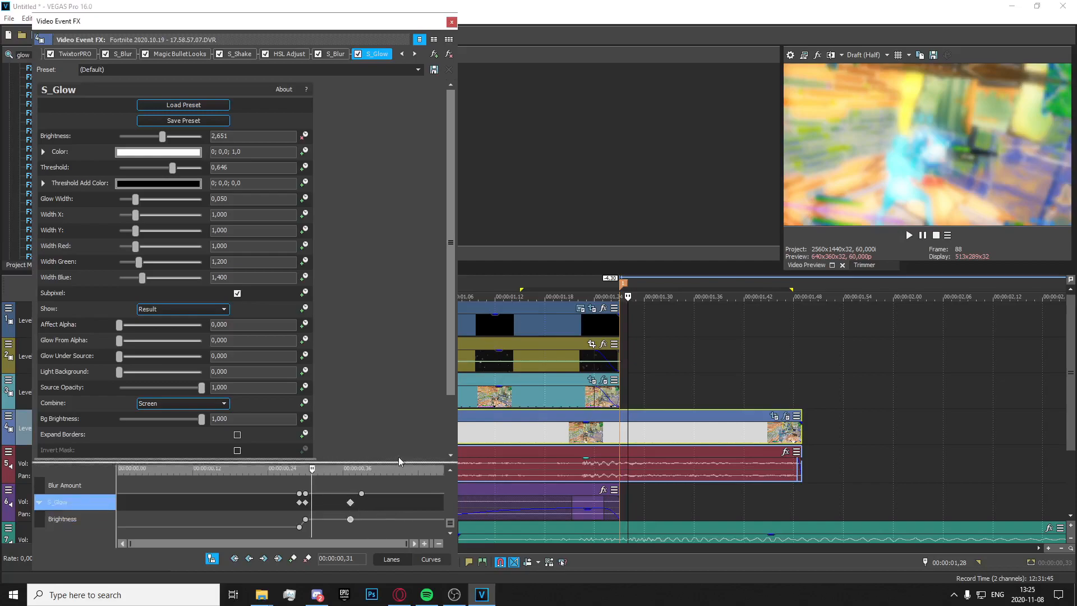
Enlarge the keyframe area and add a closing S_Glow brightness keyframe of 0,018 at 00:00:00,43.
{"action": "left_click_drag", "start_coordinate": [399, 459], "coordinate": [399, 433]}
{"action": "double_click", "coordinate": [386, 525]}
{"action": "left_click_drag", "start_coordinate": [387, 525], "coordinate": [386, 534]}
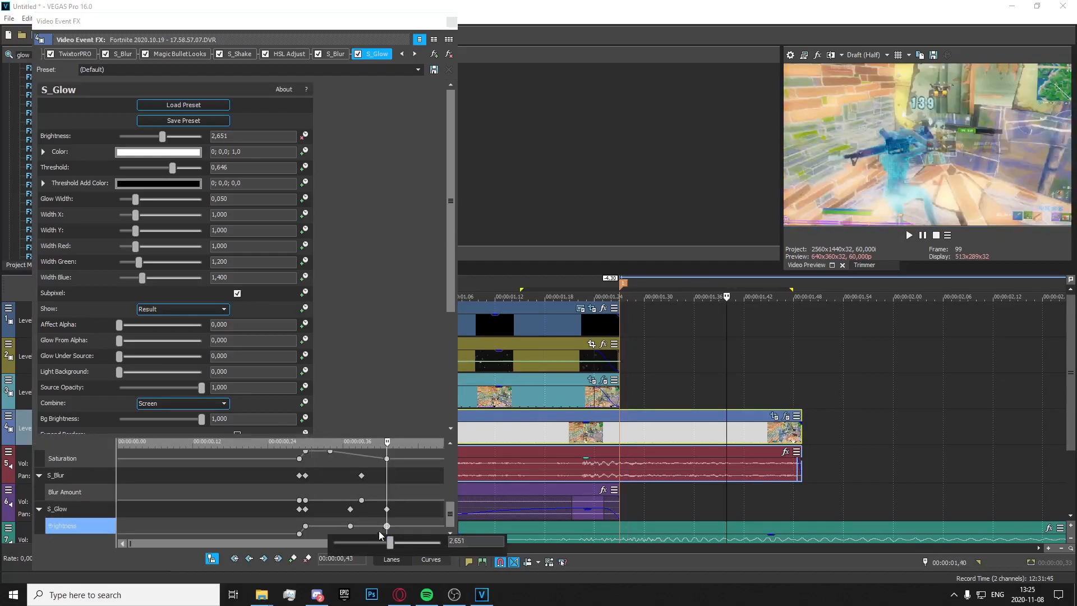
{"action": "scroll", "coordinate": [668, 389], "scroll_direction": "down", "scroll_amount": 2}
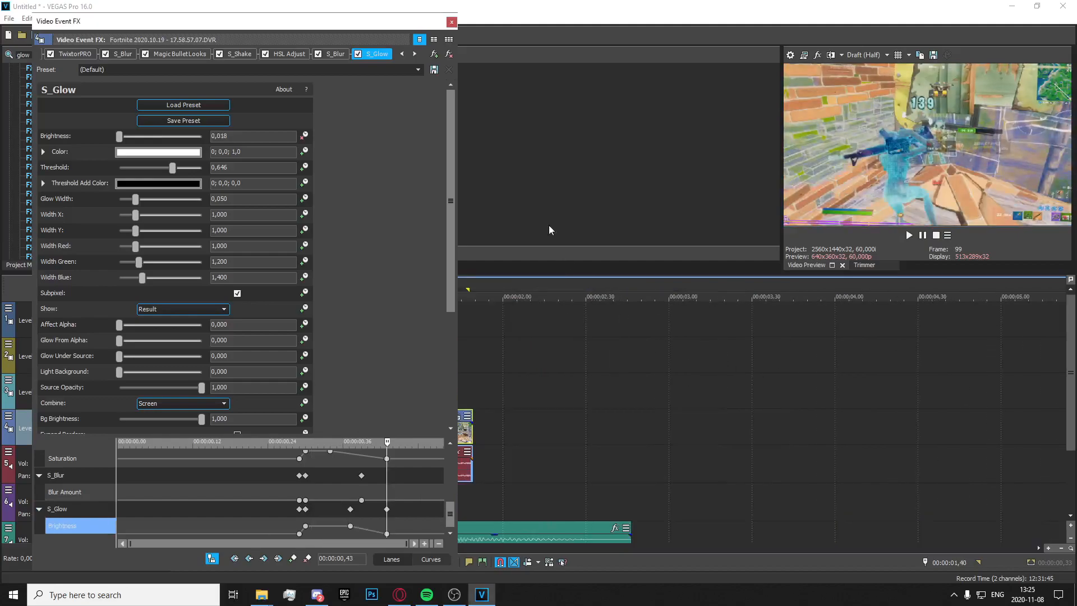
{"action": "left_click", "coordinate": [451, 23]}
Play the whole edit from 00:00:00,00 to review the finished effects.
{"action": "scroll", "coordinate": [499, 385], "scroll_direction": "down", "scroll_amount": 8}
{"action": "key", "text": "space"}
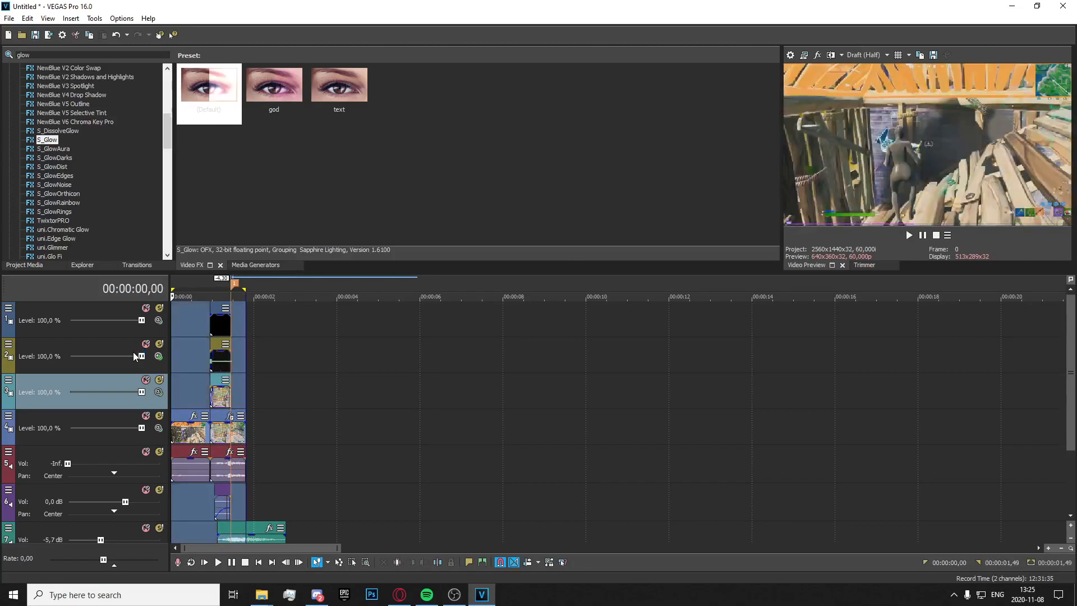
{"action": "key", "text": "space"}
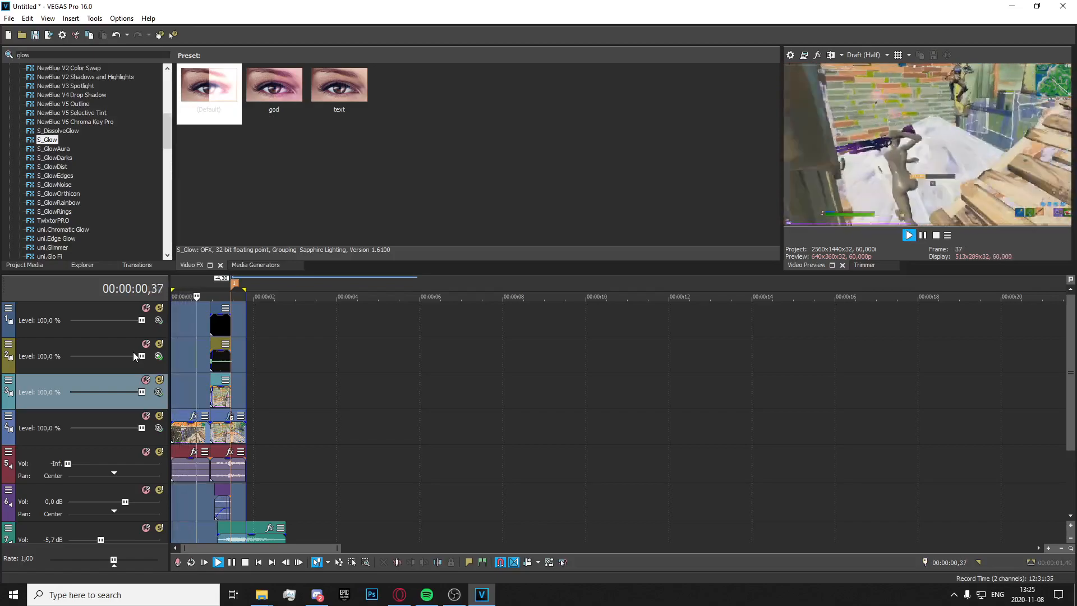